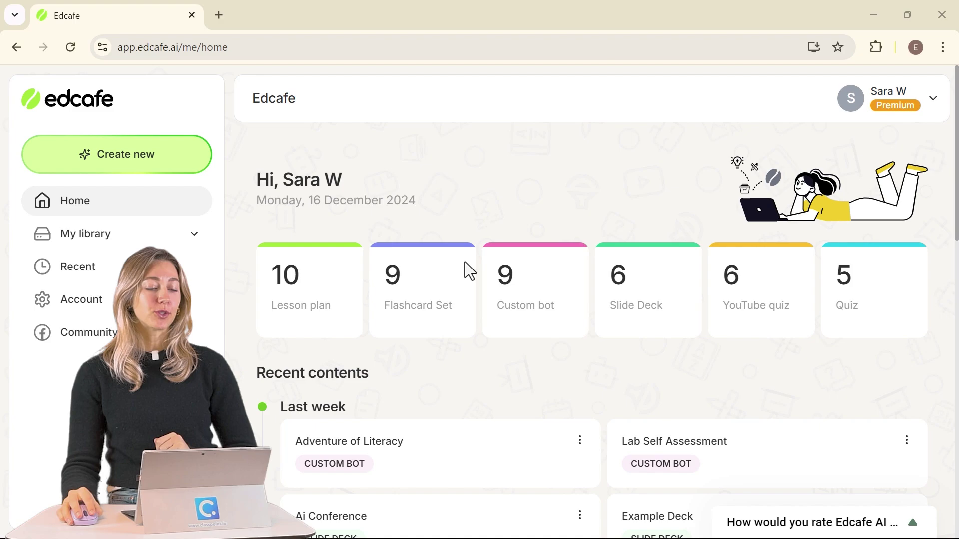
Generate teaching resources of all types for the topic "Exploring Biodiversity in Our Ecosystem in 6th grade".
click(128, 165)
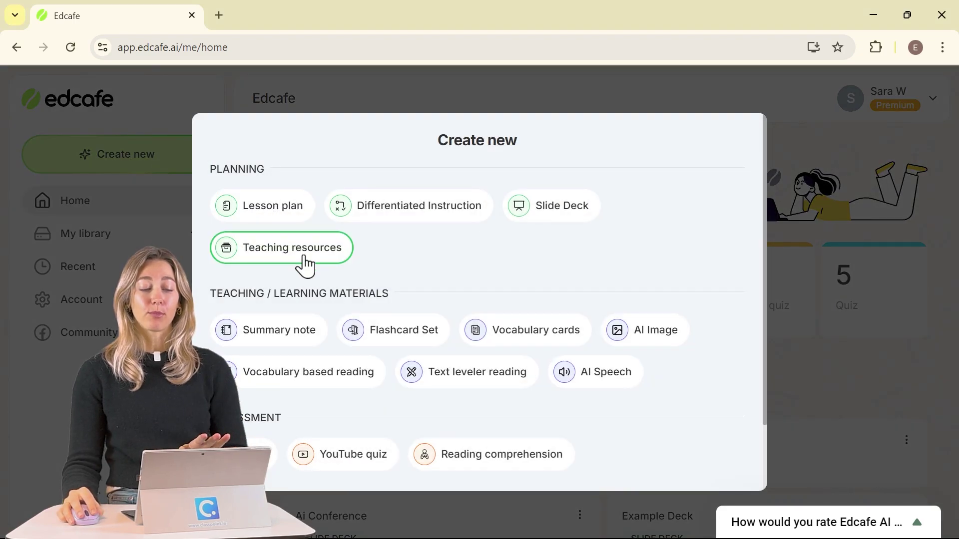
click(304, 254)
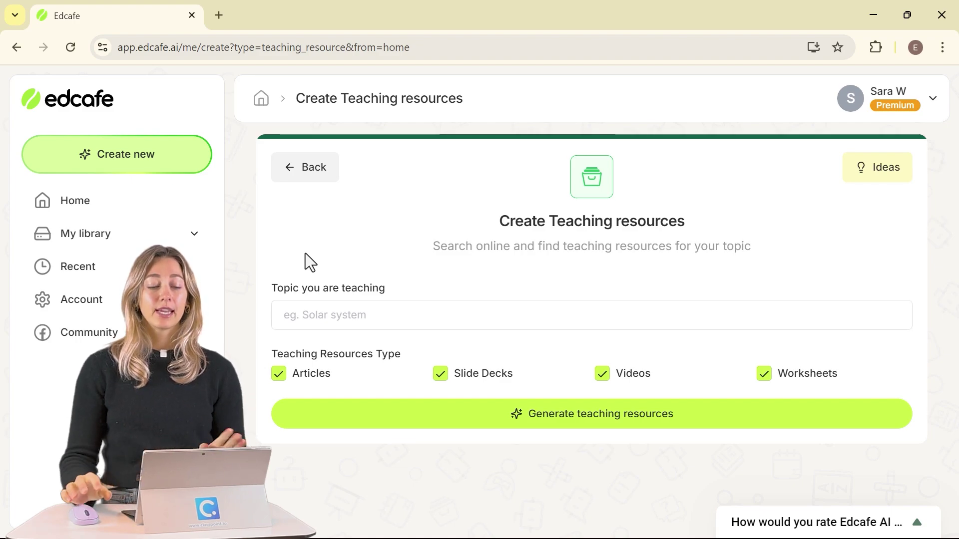
click(375, 316)
text(Exploring Biodiversity in Our Ecosystem)
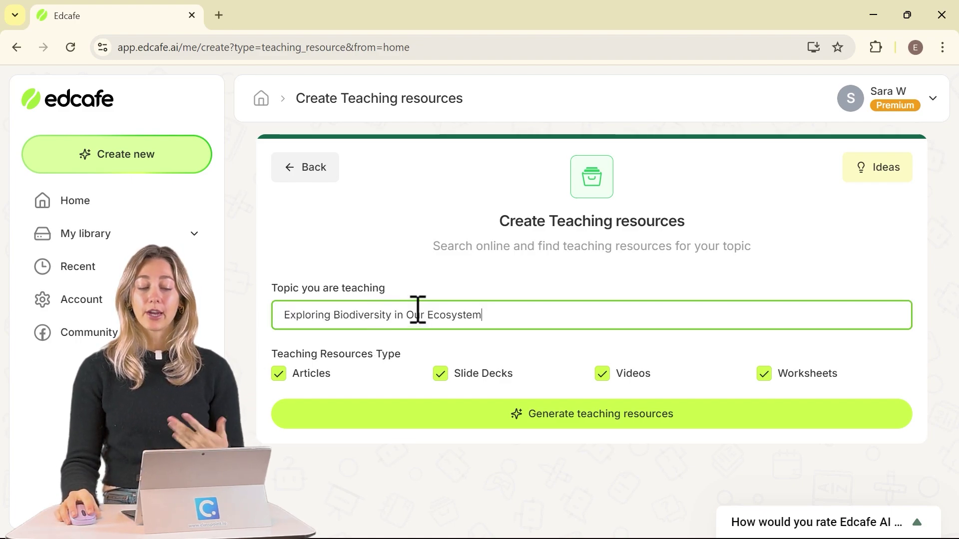
text(in )
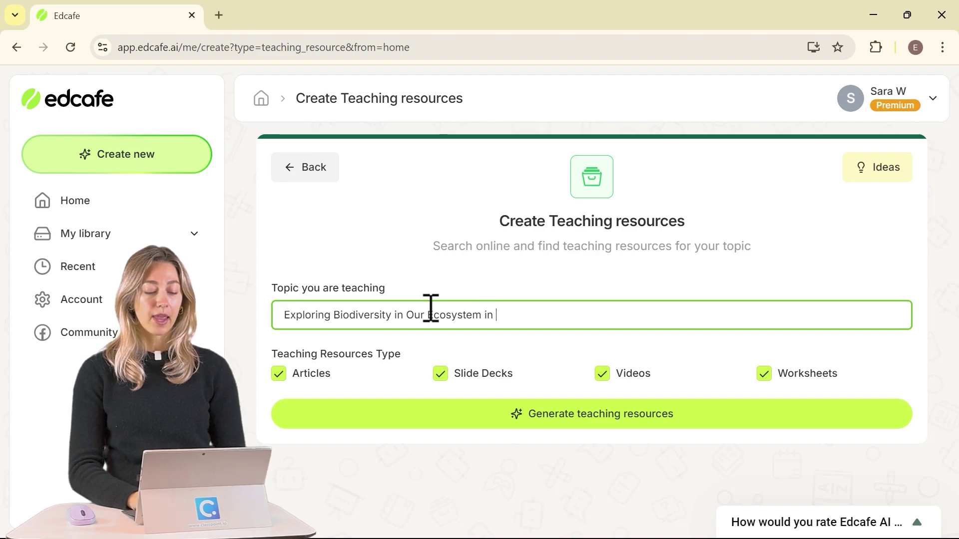
text(6th grade)
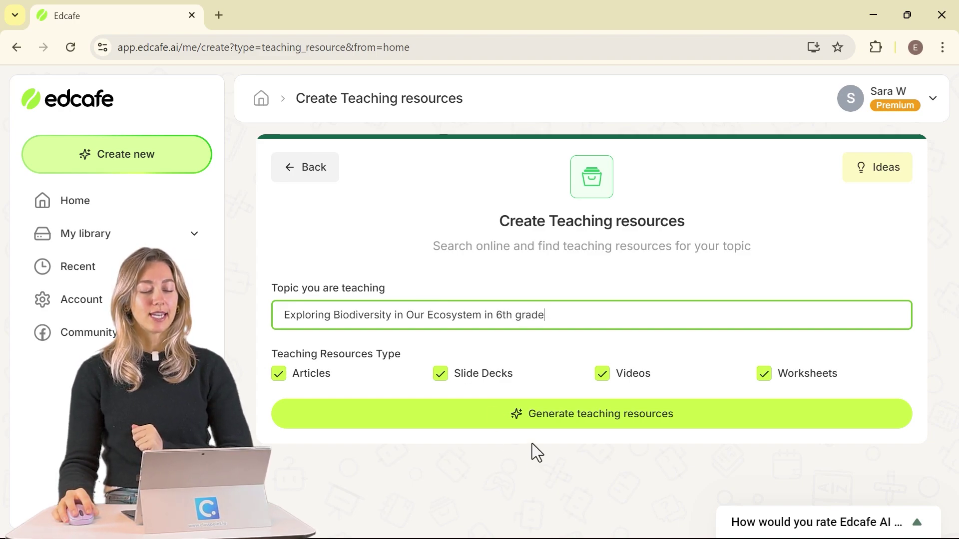
click(535, 417)
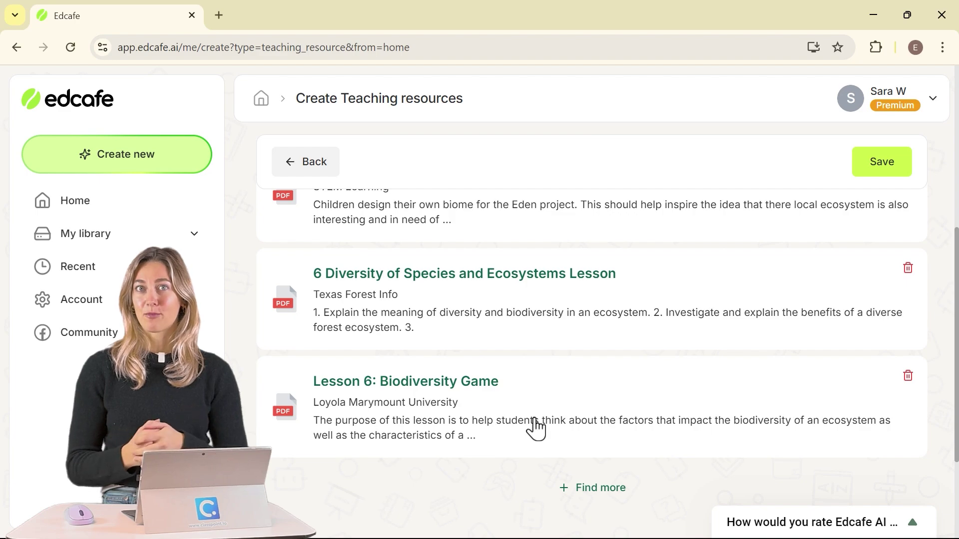
Look through the found worksheets, videos, slide decks and articles on biodiversity.
scroll(543, 421, up, 10)
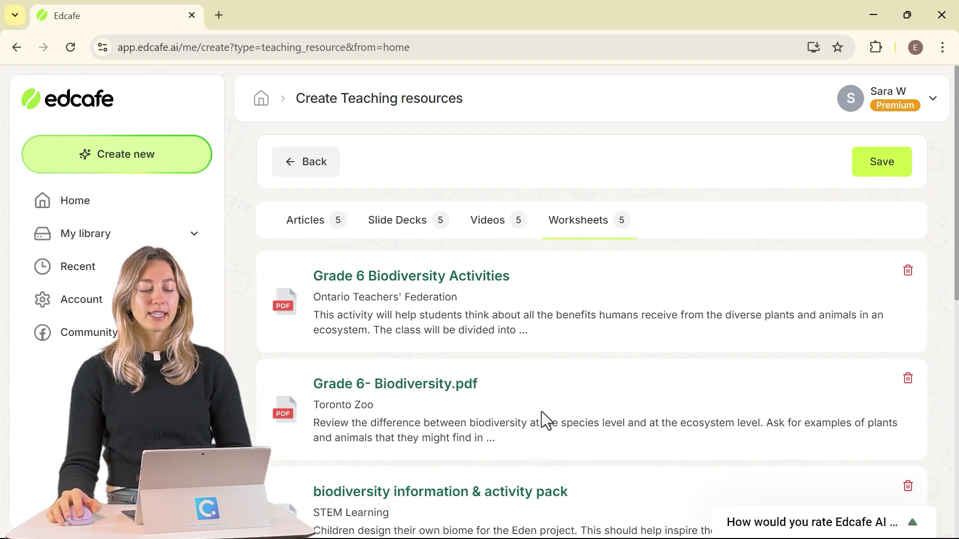
click(505, 239)
click(434, 234)
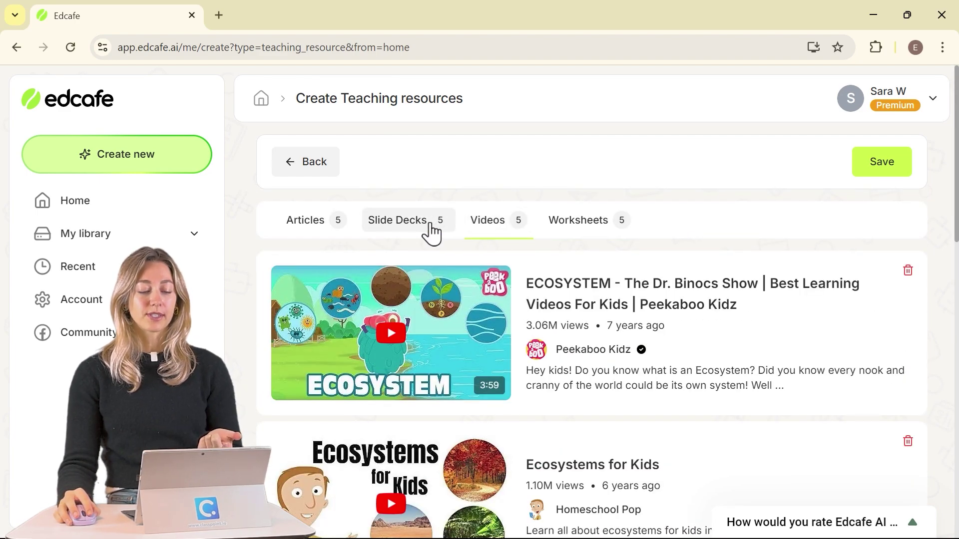
click(310, 225)
scroll(364, 263, down, 3)
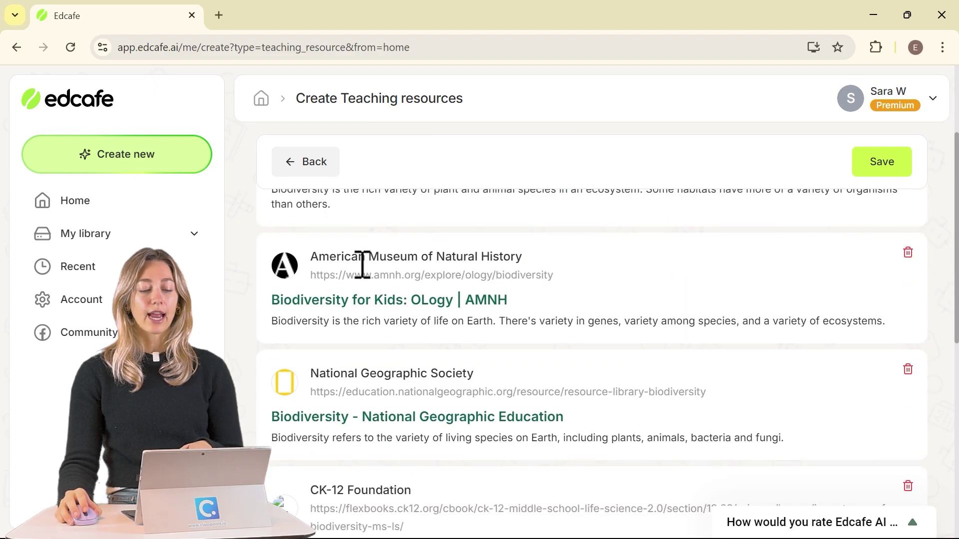
Open the article "Biodiversity and Humans - Reading (6-8th Grade NGSS)", skim it and copy its web address.
scroll(364, 262, up, 3)
click(477, 324)
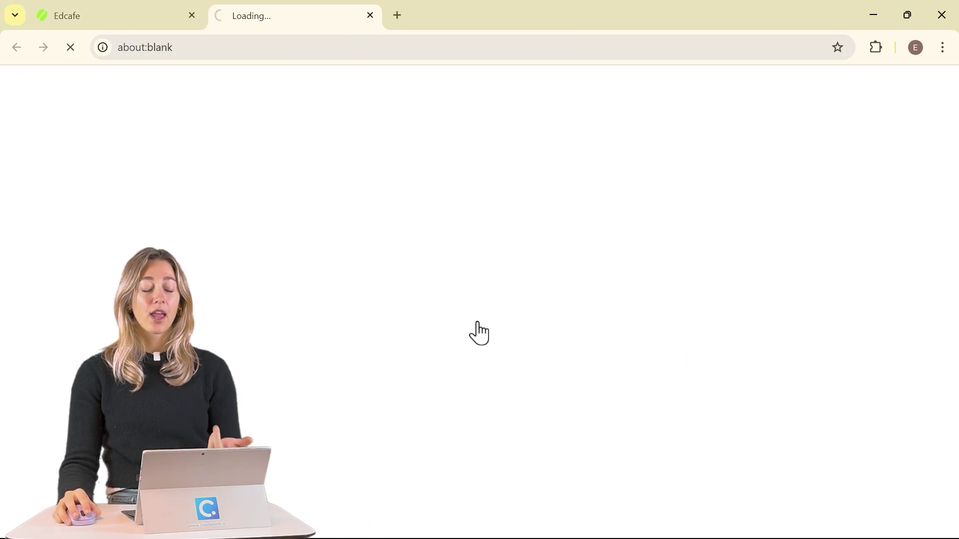
scroll(481, 315, down, 10)
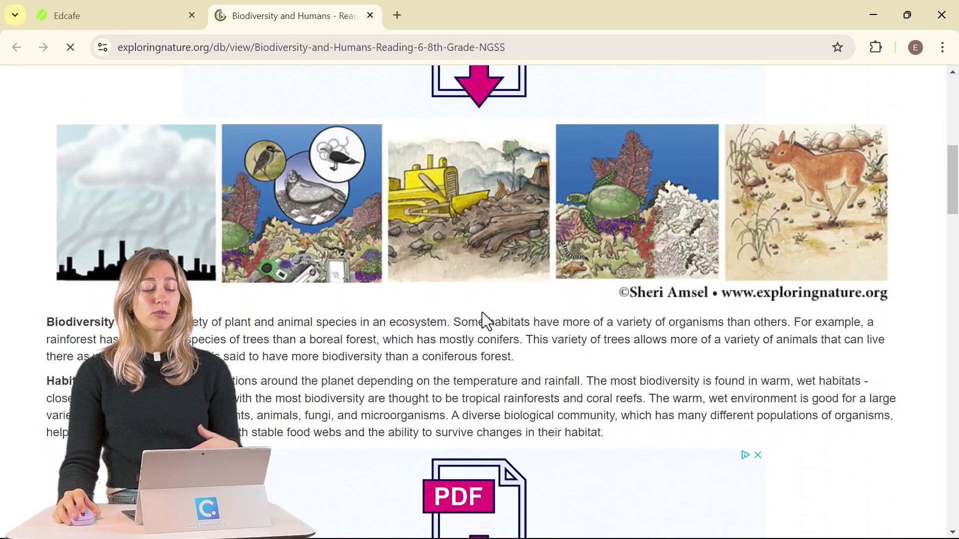
scroll(481, 320, down, 5)
scroll(482, 322, up, 6)
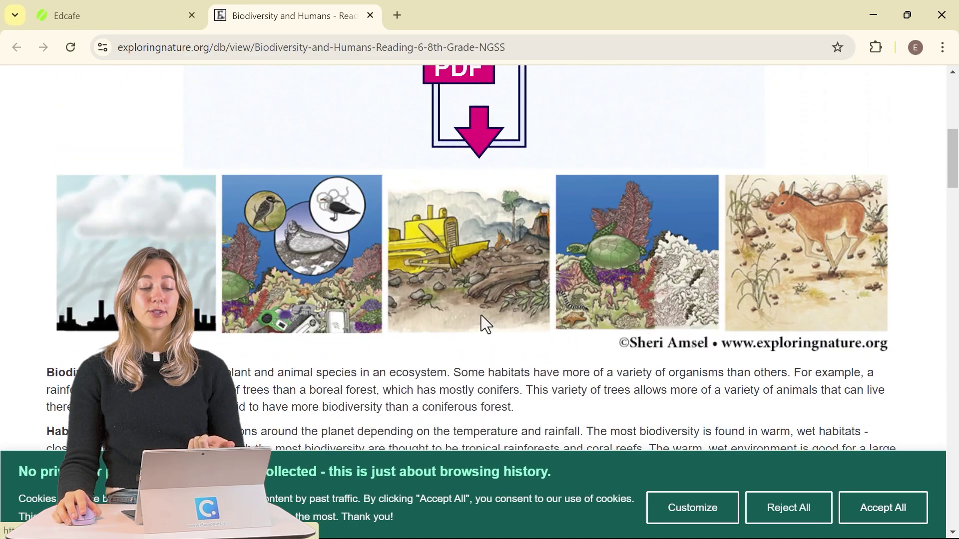
scroll(481, 315, up, 2)
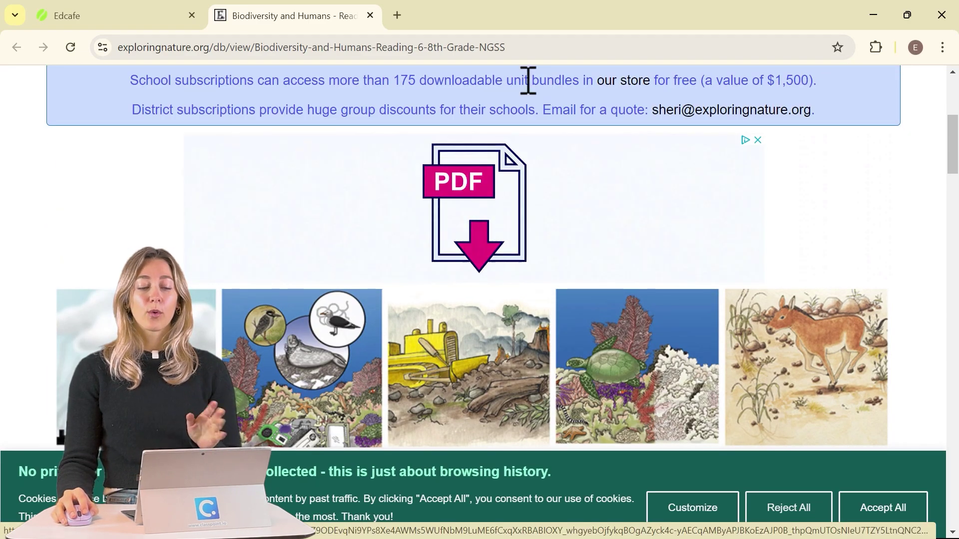
click(427, 46)
key(ctrl+c)
Return to Edcafe and start a new lesson plan with Webpage as its source, using the copied exploringnature.org article link.
click(114, 17)
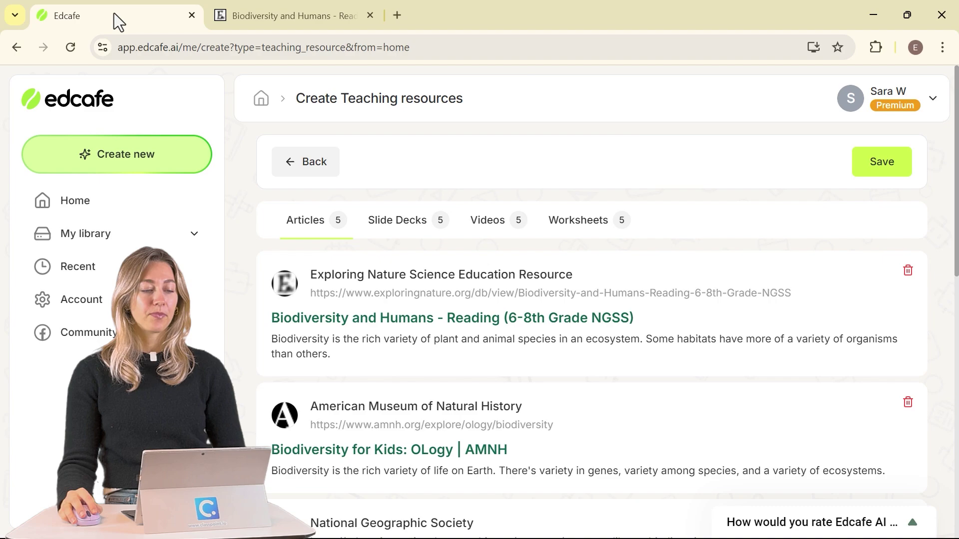
click(132, 161)
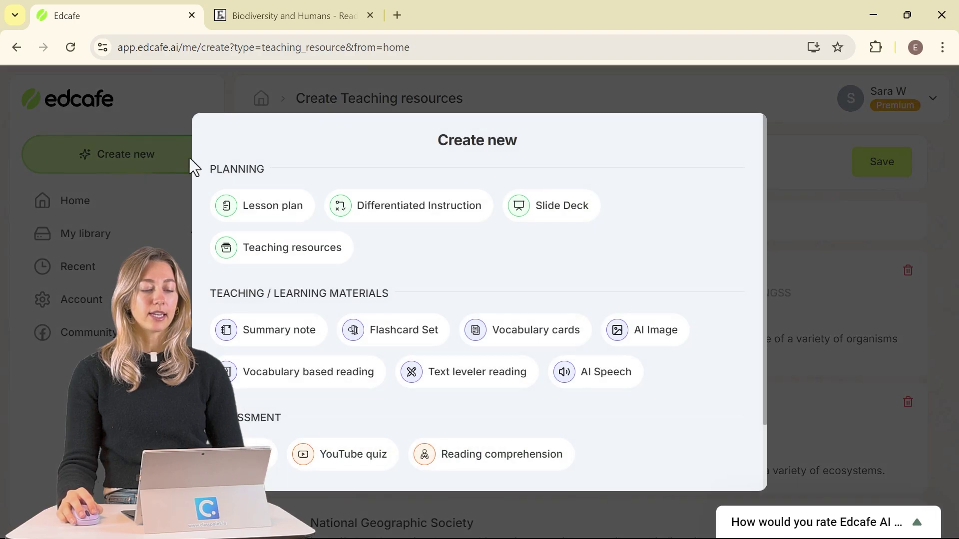
click(278, 208)
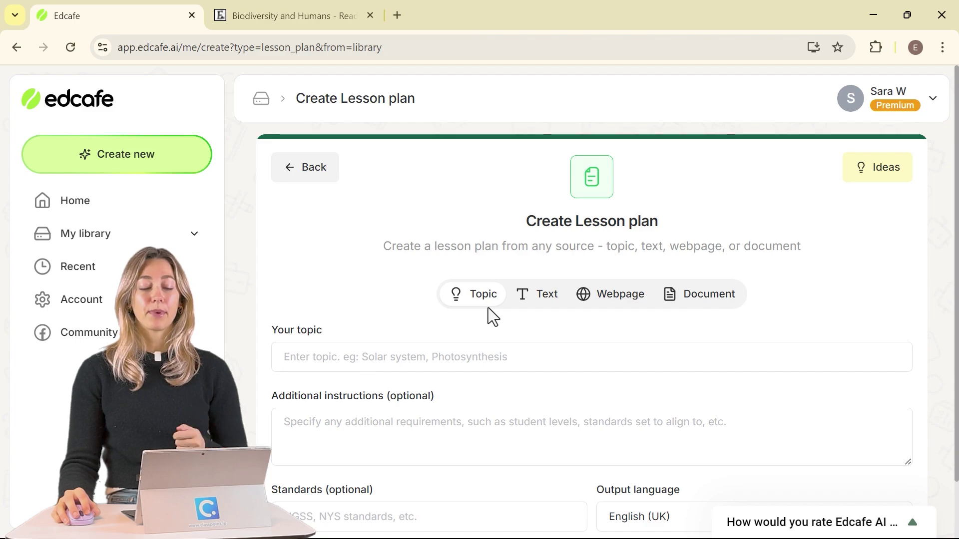
click(539, 303)
click(619, 311)
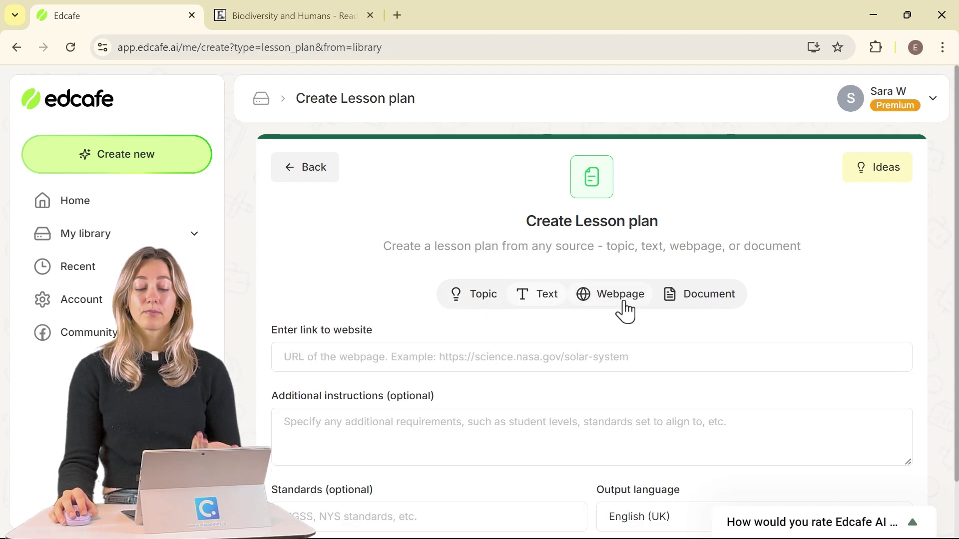
click(720, 311)
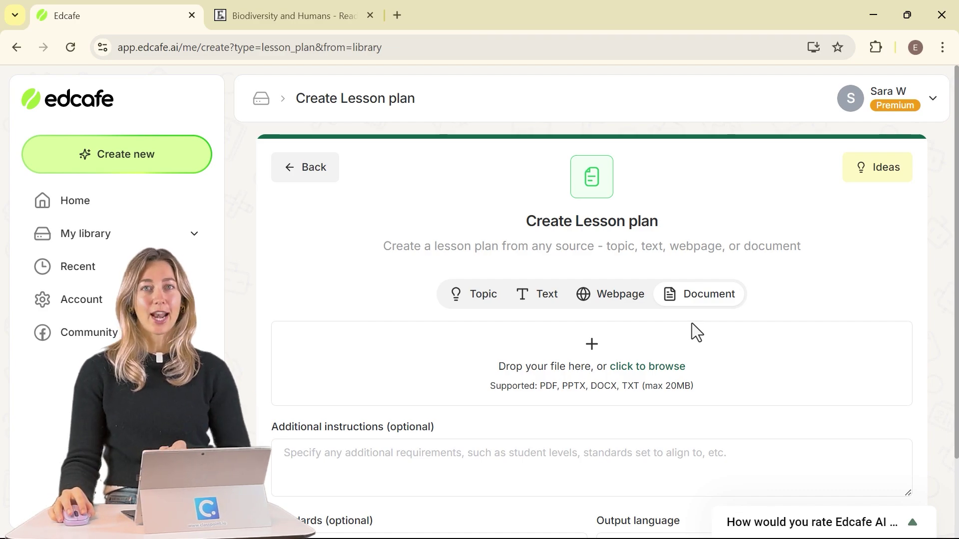
click(622, 296)
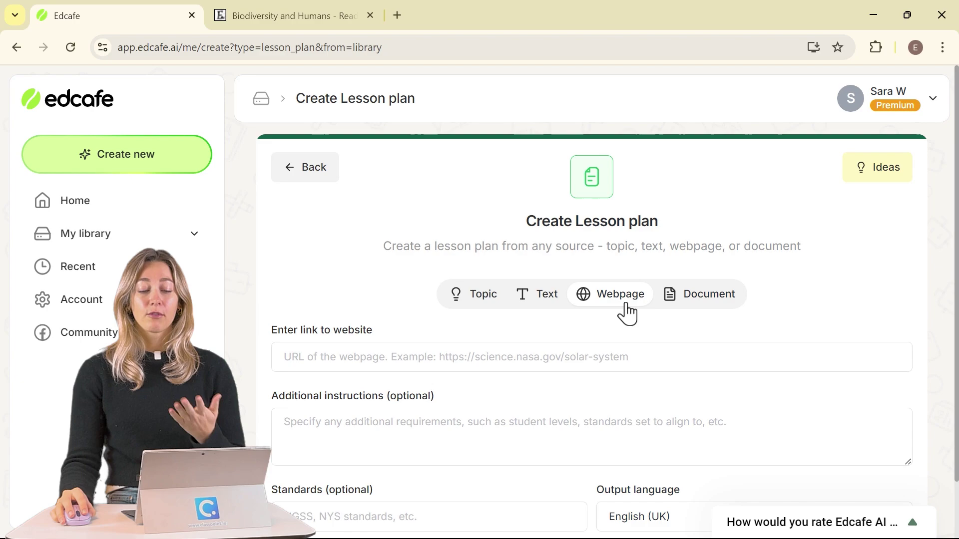
click(595, 358)
key(ctrl+v)
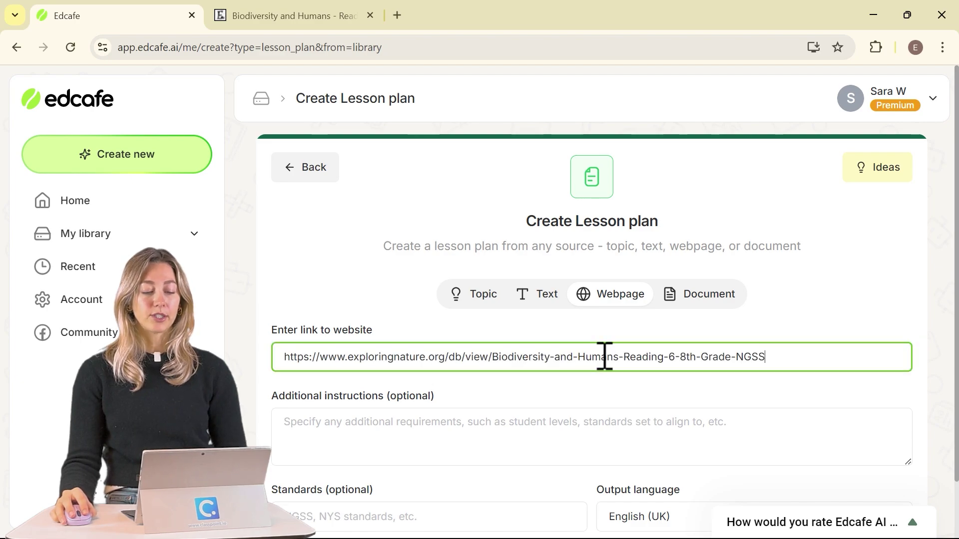
Add instructions requesting activities for various learning styles, ability levels and students who struggle with focusing, for high school sophomores, with specific vocab words.
scroll(676, 369, down, 2)
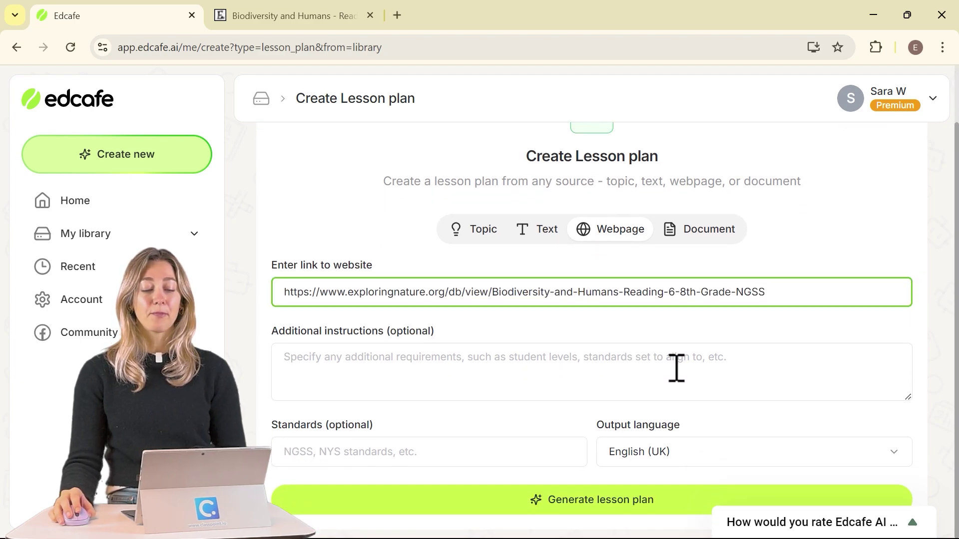
click(698, 359)
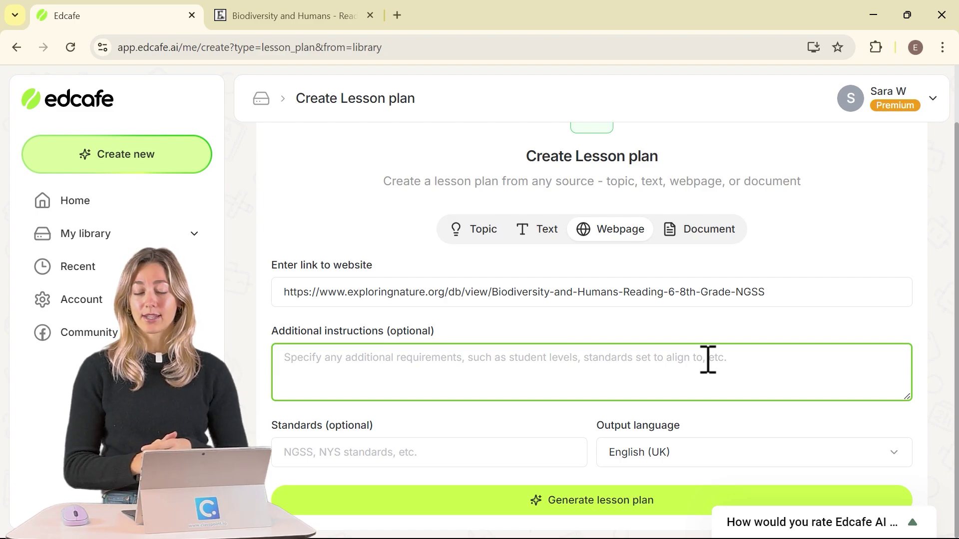
text(Include different activities for various learning styles—visual, auditory, kinesthetic—and ability levels and for students who struggle with focusing. Students are sophomores in high school. Include a specific set of vocab words to use in the lesson)
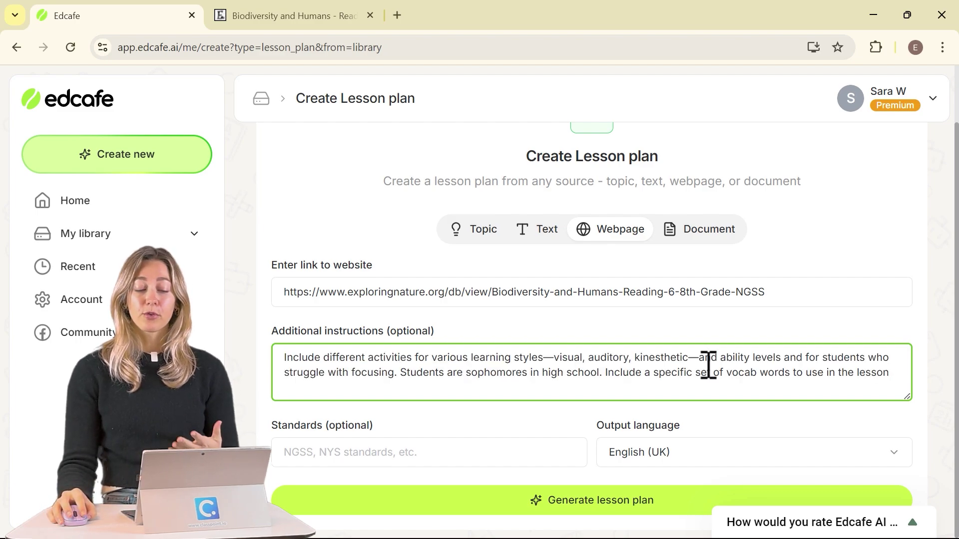
Reread the additional instructions on activities, learning styles, student level and vocab words.
drag(374, 357, 425, 358)
drag(494, 359, 552, 360)
click(553, 360)
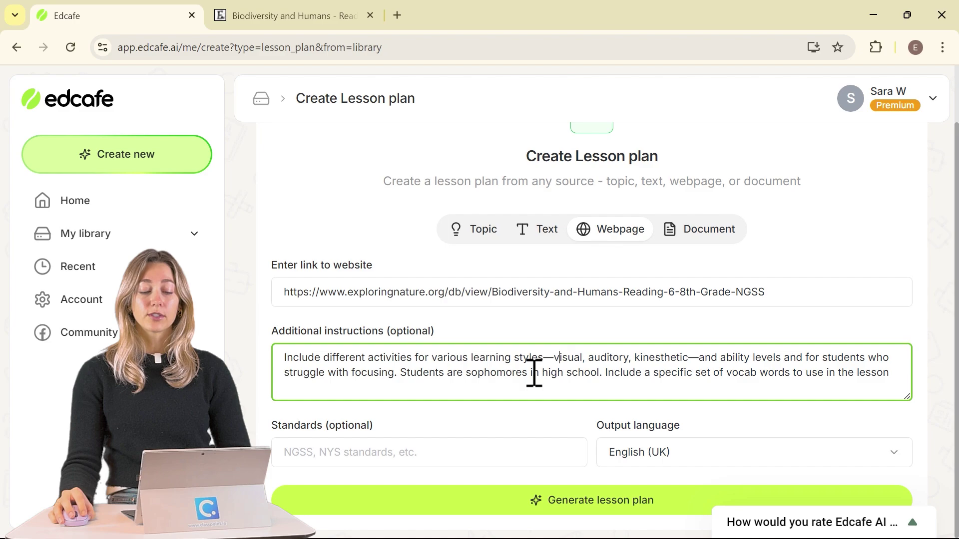
drag(423, 372, 550, 376)
click(562, 375)
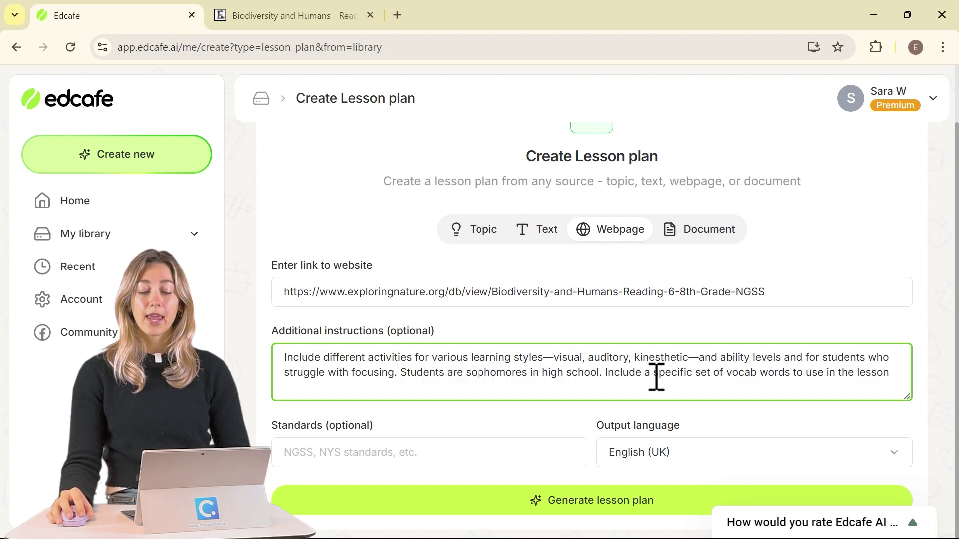
drag(654, 374, 764, 375)
click(764, 375)
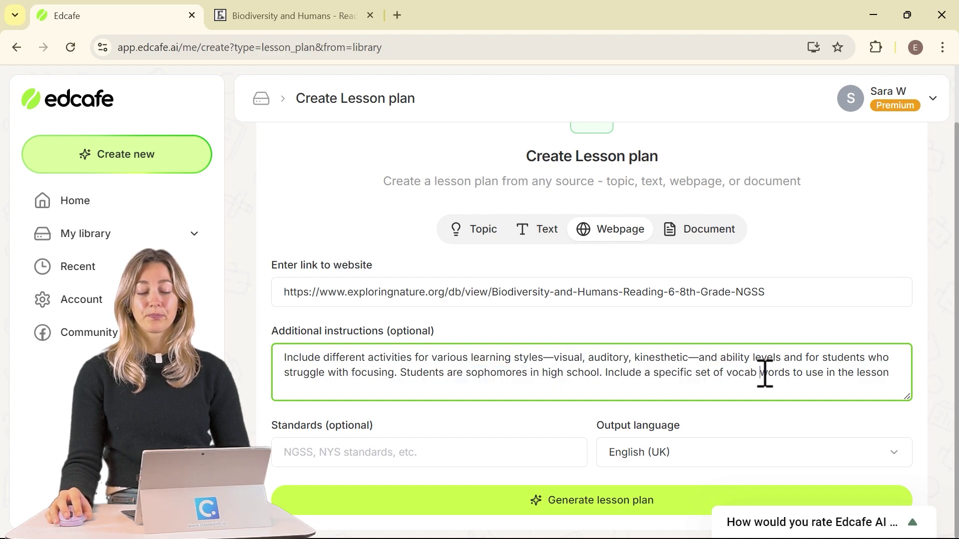
Set the output language to English, leave the standards empty and generate the lesson plan.
click(536, 458)
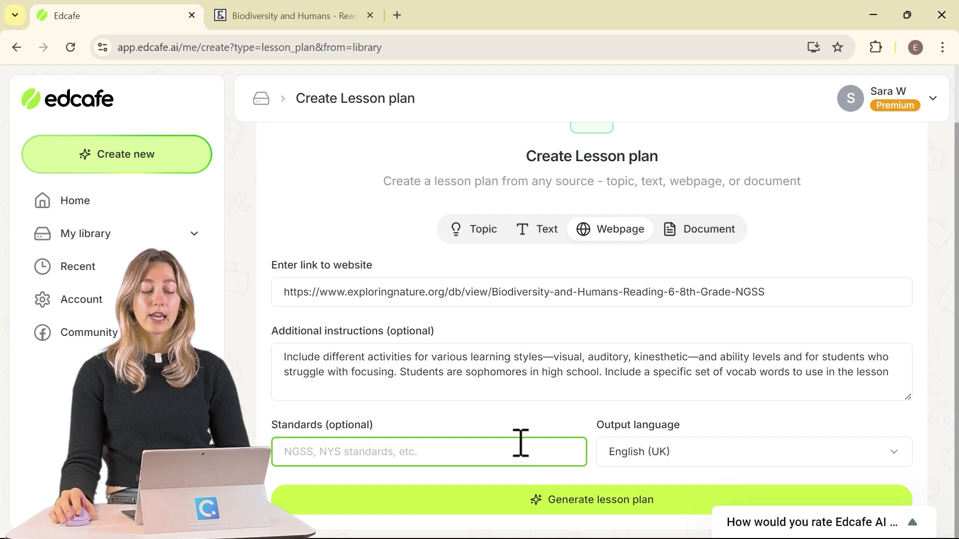
click(683, 462)
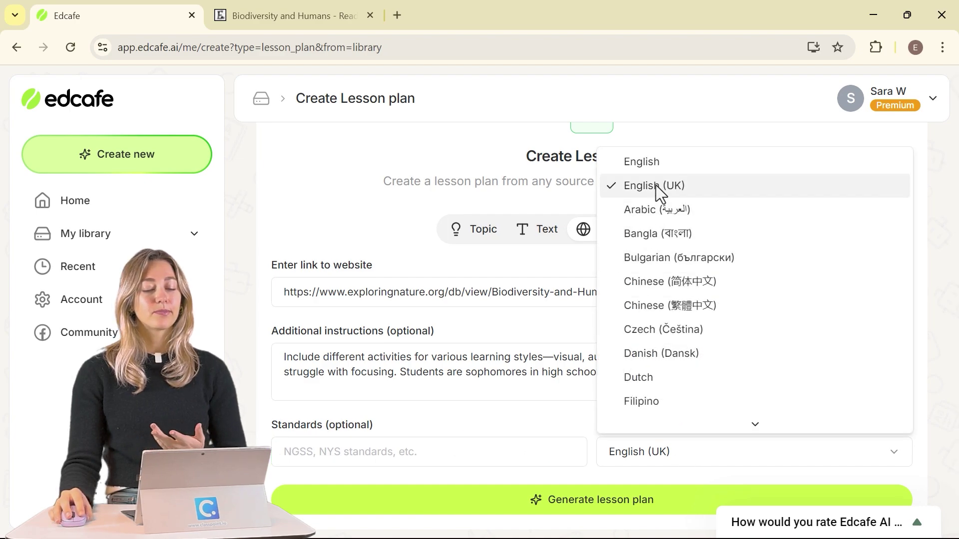
click(659, 168)
click(634, 504)
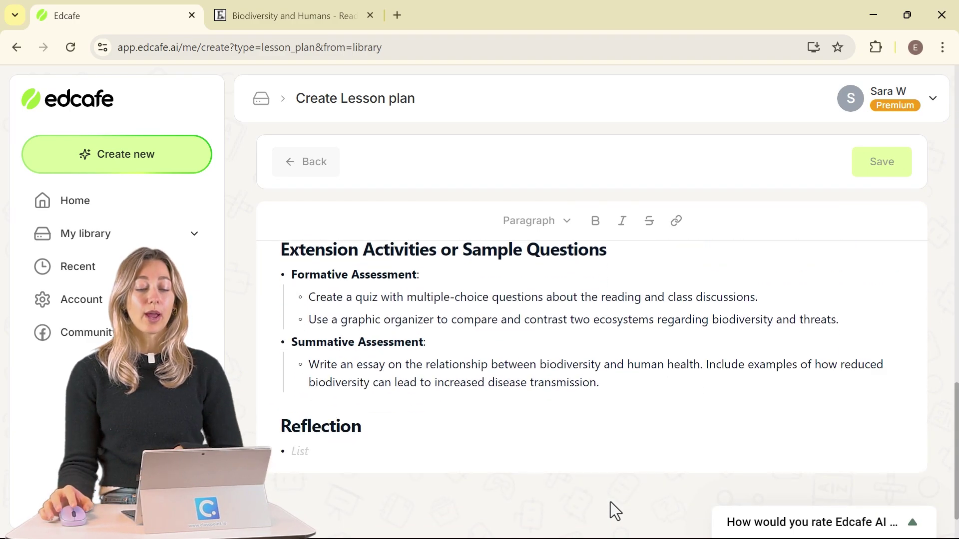
Review the generated lesson plan, including its differentiated activities, guided practice, vocab words and video resources.
scroll(618, 470, up, 4)
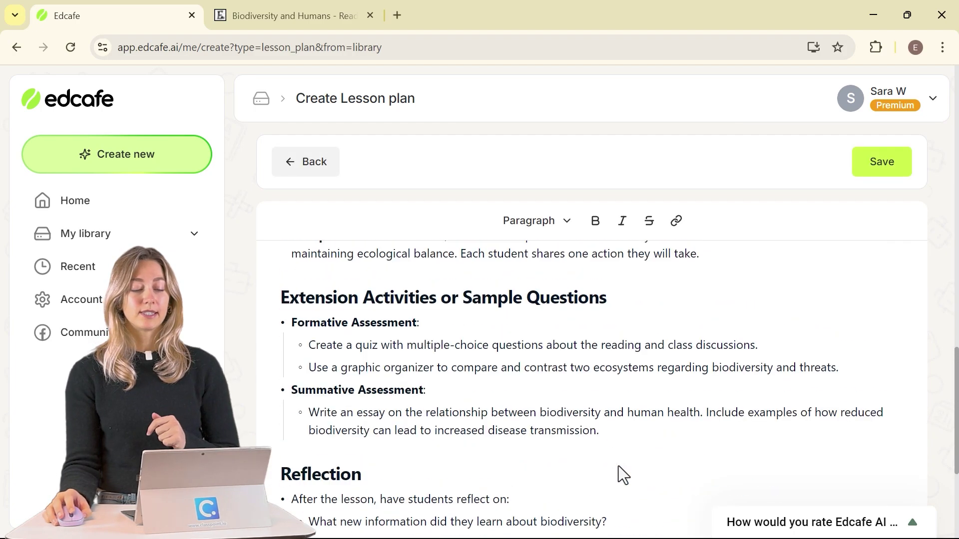
scroll(575, 430, up, 8)
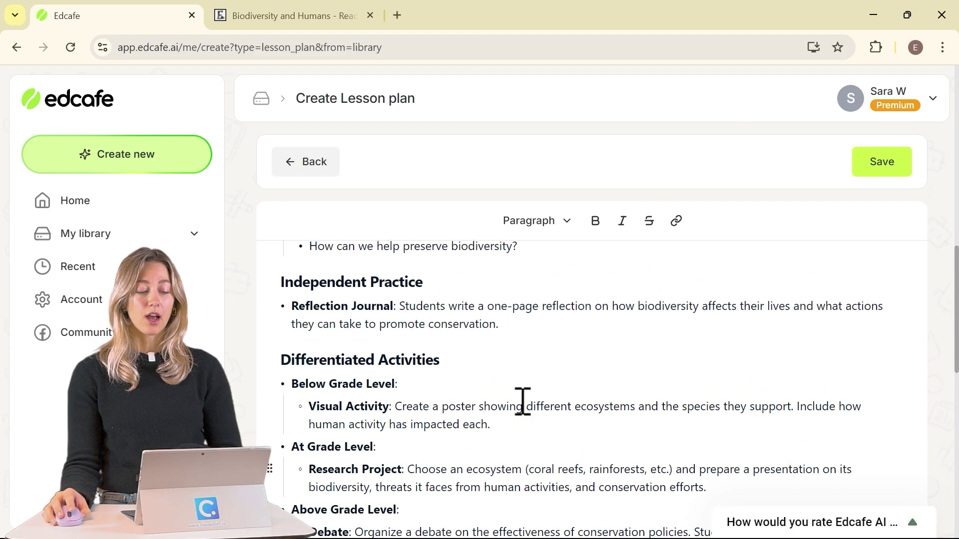
drag(472, 364, 261, 364)
scroll(364, 368, up, 10)
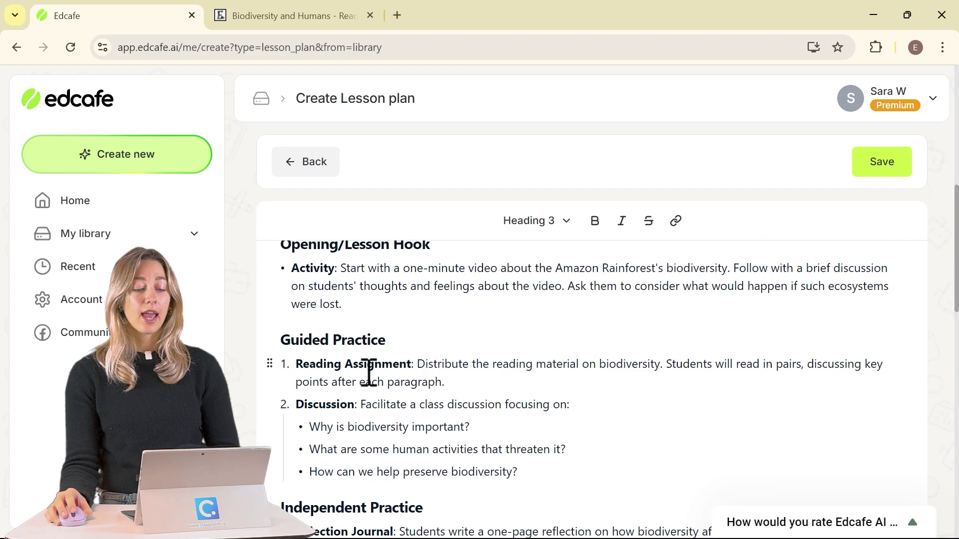
drag(365, 425, 288, 430)
click(518, 458)
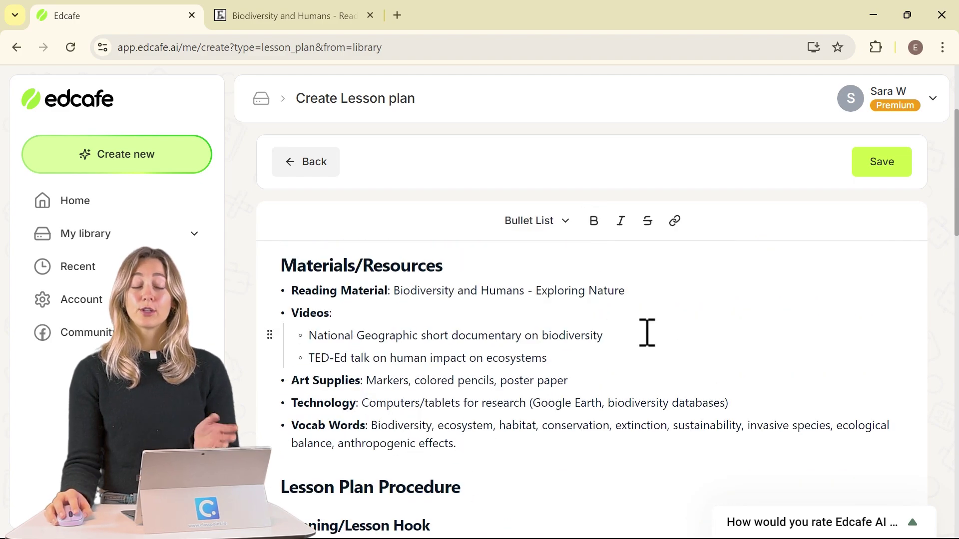
click(523, 336)
Try adding an empty item after Reading Assignment in the Guided Practice list, and remove it again.
scroll(482, 322, down, 6)
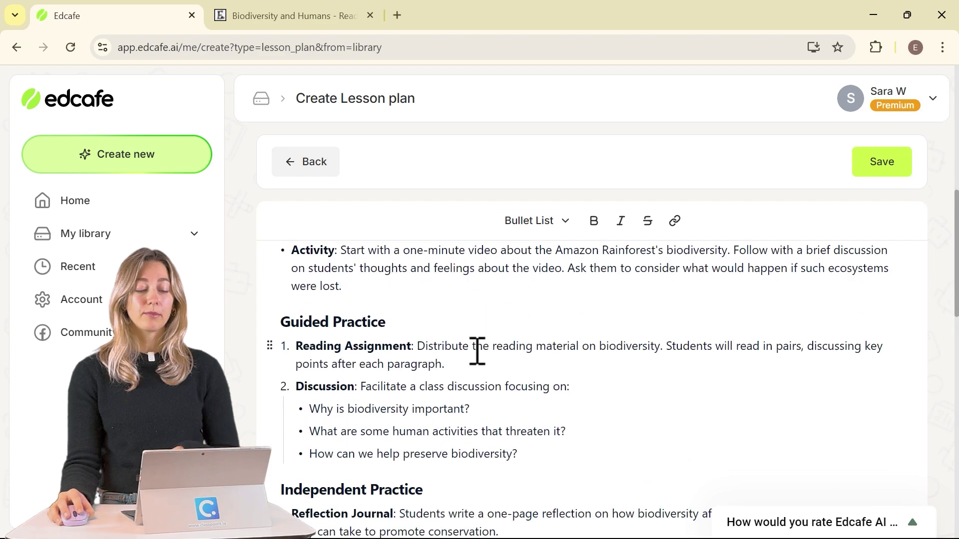
click(479, 365)
key(Return)
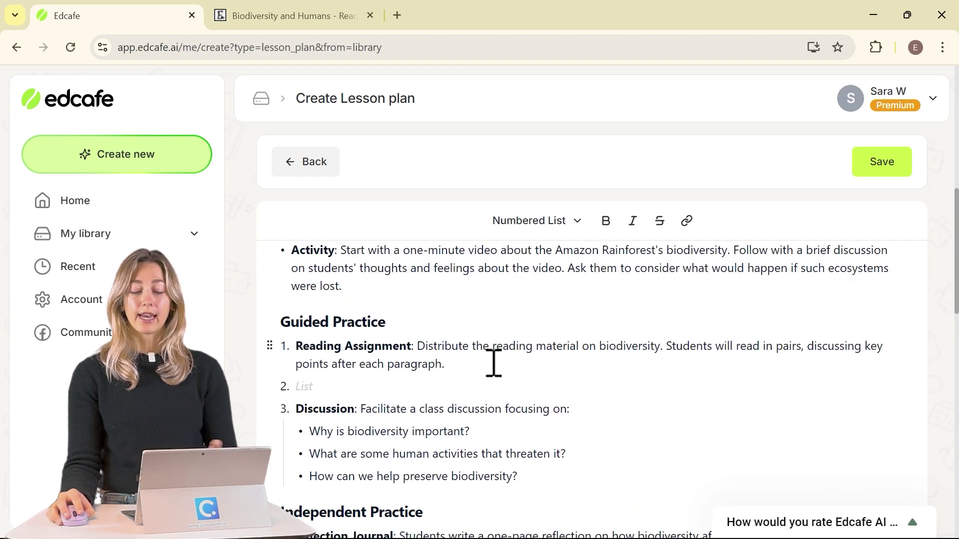
key(Return)
key(BackSpace)
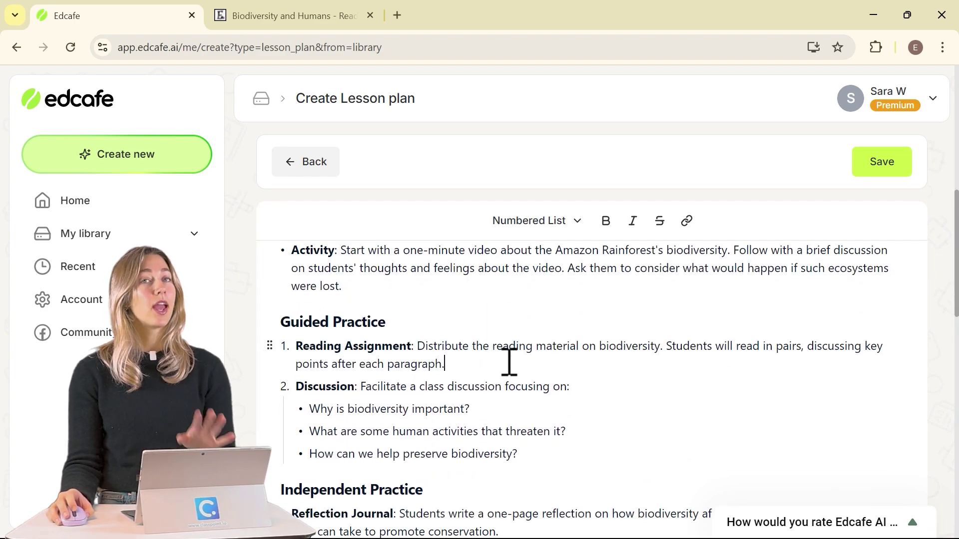
Start saving the lesson plan and name the file "Biodiversity Lesson".
scroll(509, 363, up, 1)
scroll(509, 363, up, 5)
click(879, 167)
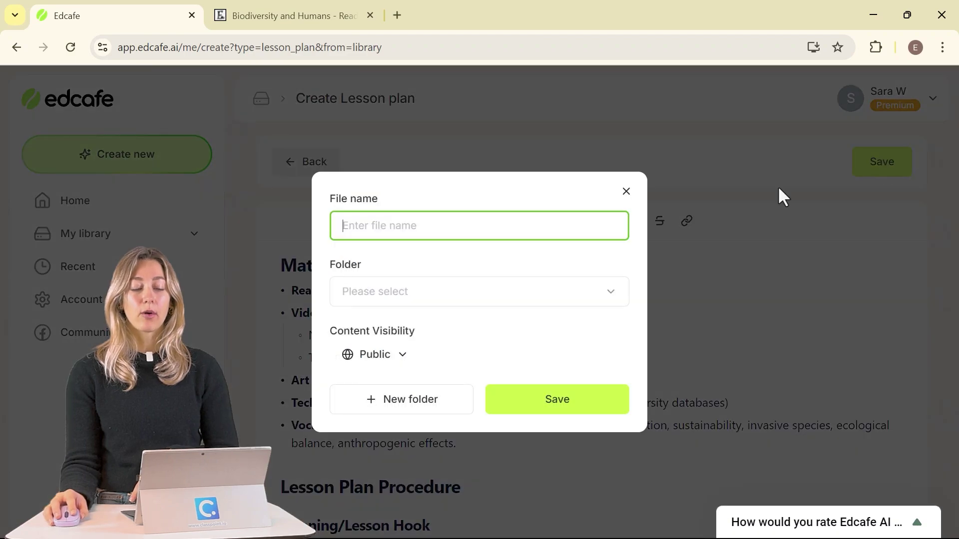
click(556, 225)
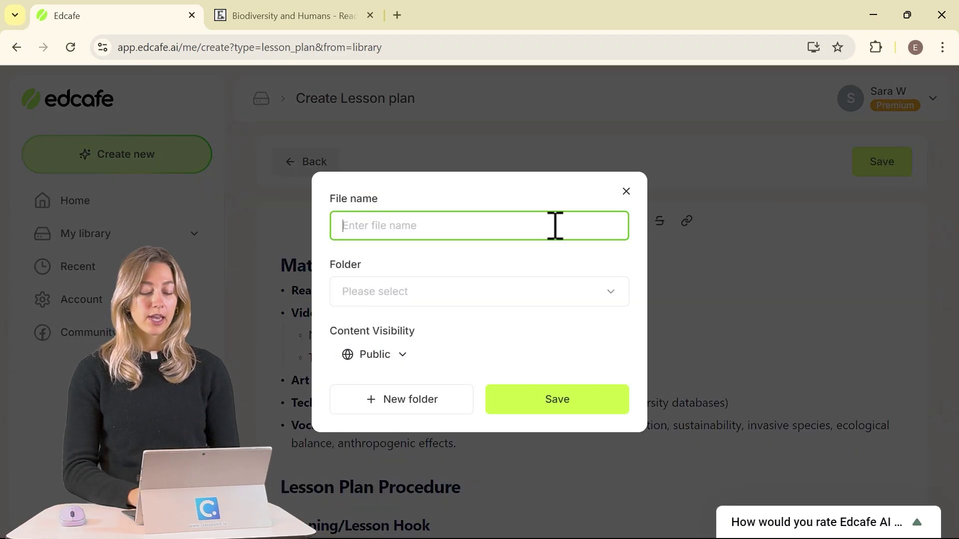
text(Bi)
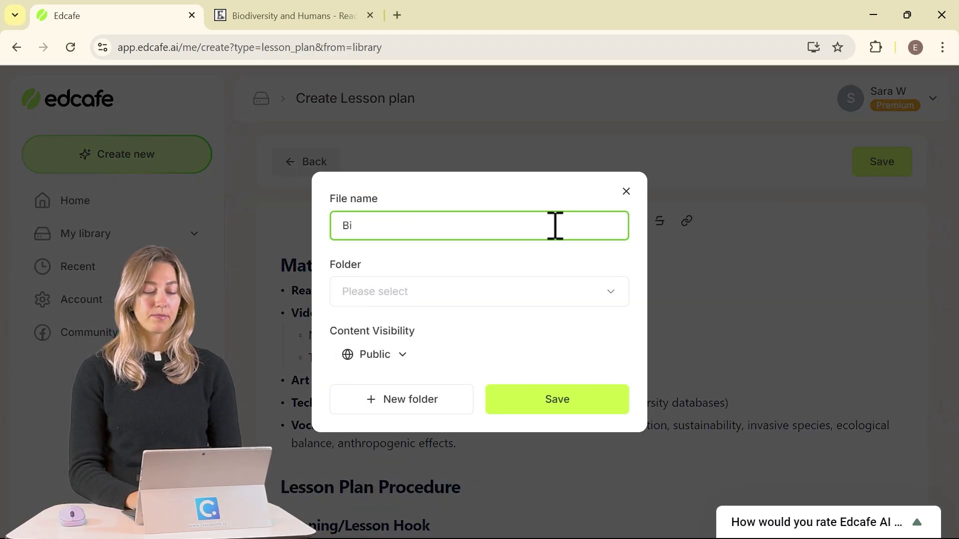
text(odiversity Lesson)
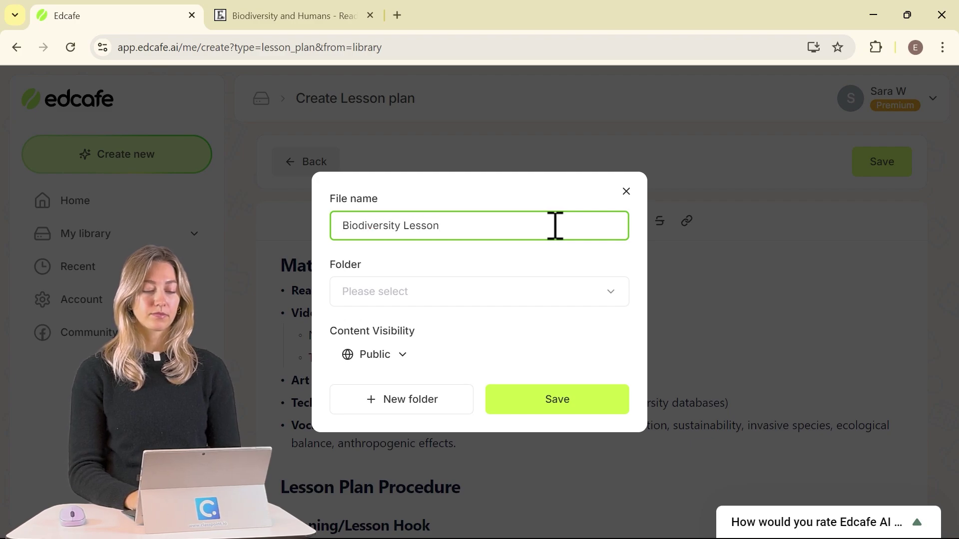
Create a new folder named "6th grade" with the yellow colour and save the lesson plan in it with public visibility.
click(564, 295)
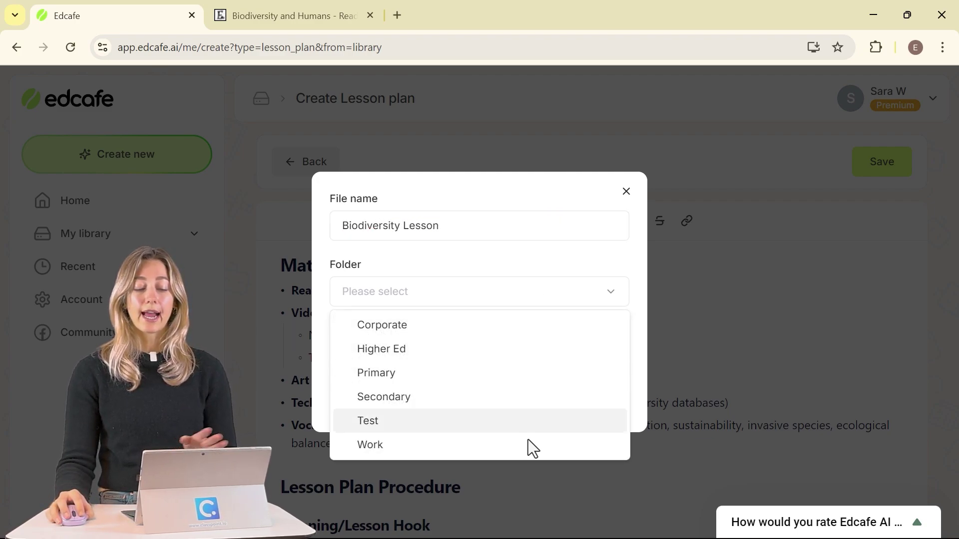
click(560, 292)
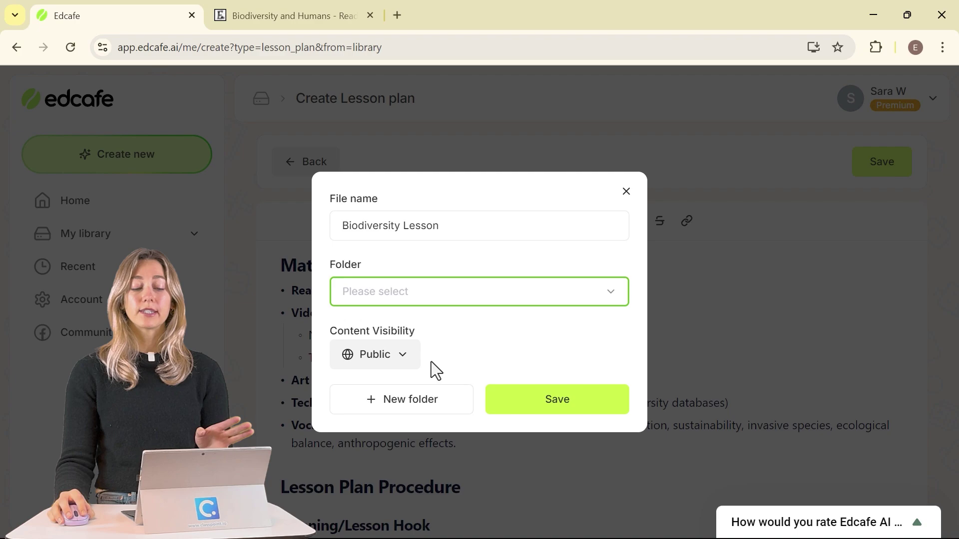
click(442, 398)
text(6t)
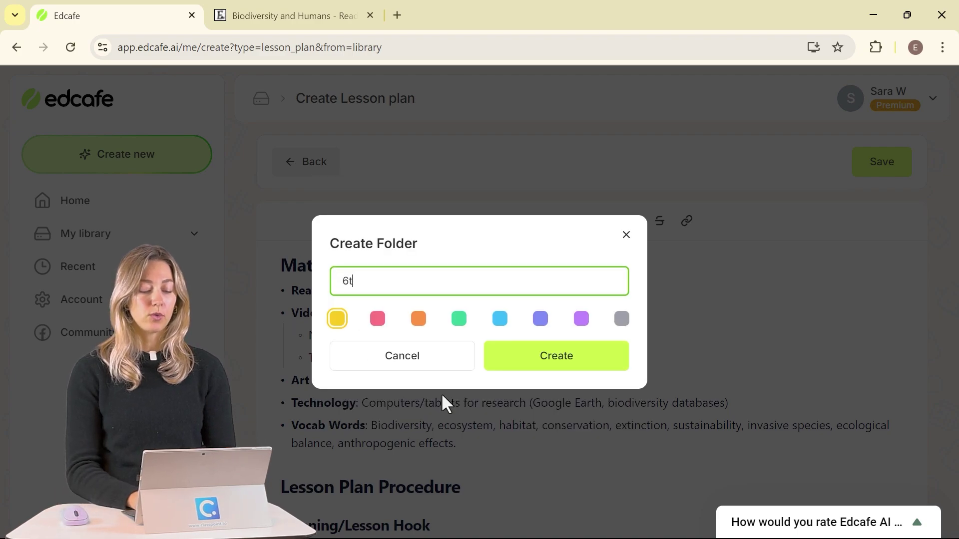
text(h grade)
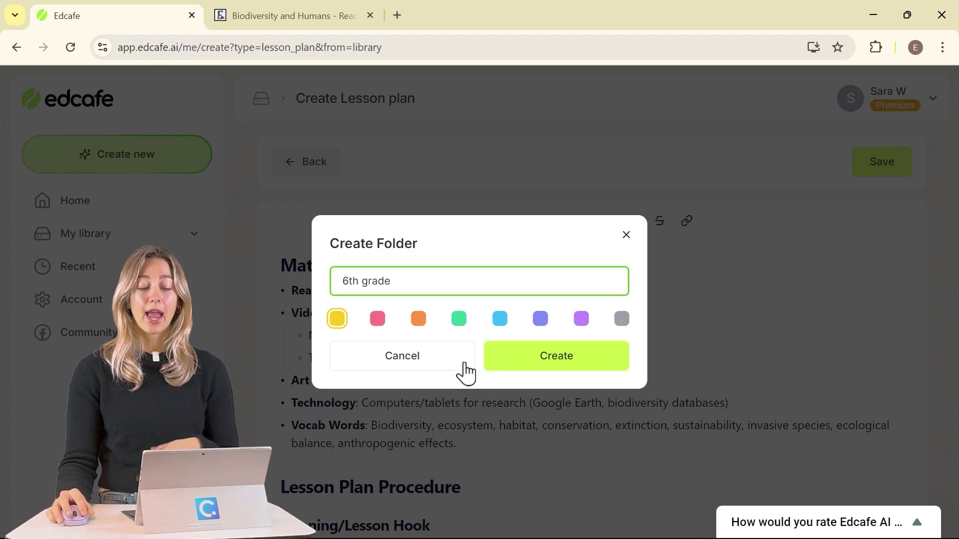
click(553, 356)
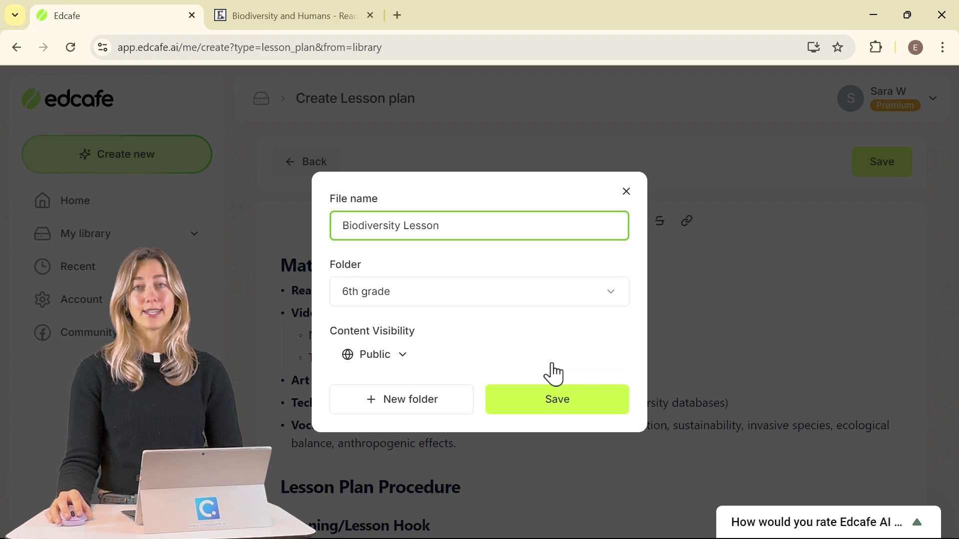
click(558, 397)
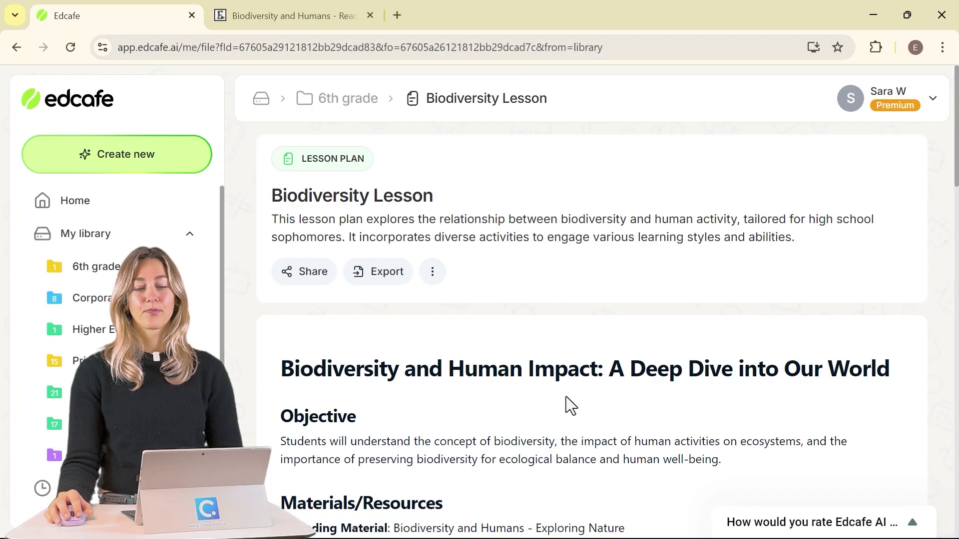
Check the saved lesson plan's export formats and copy the list of vocab words under Materials/Resources.
click(375, 281)
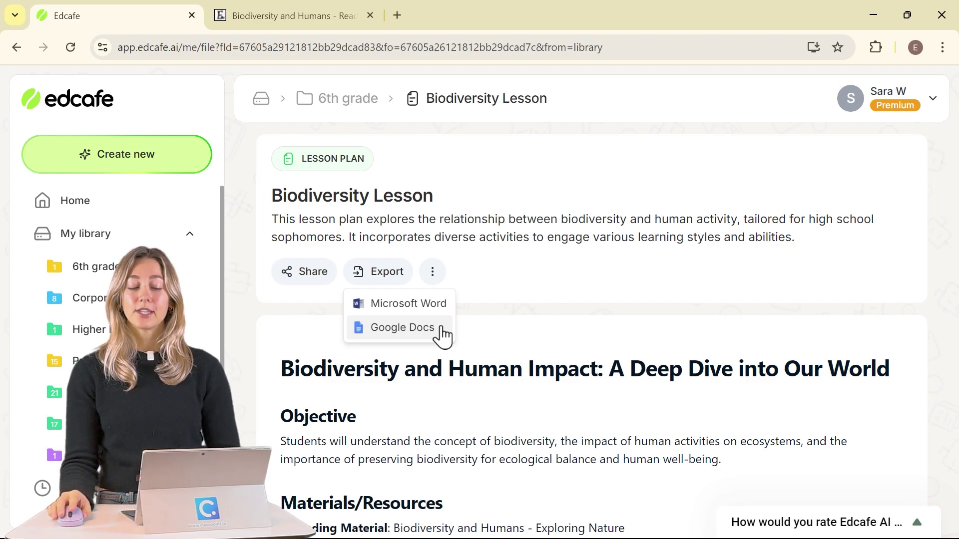
click(626, 375)
scroll(621, 385, down, 7)
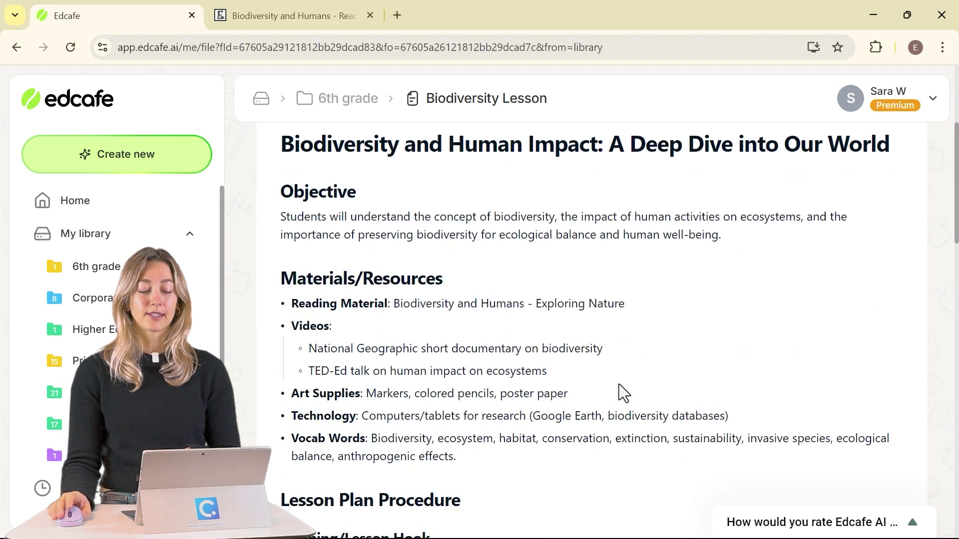
drag(456, 306, 375, 296)
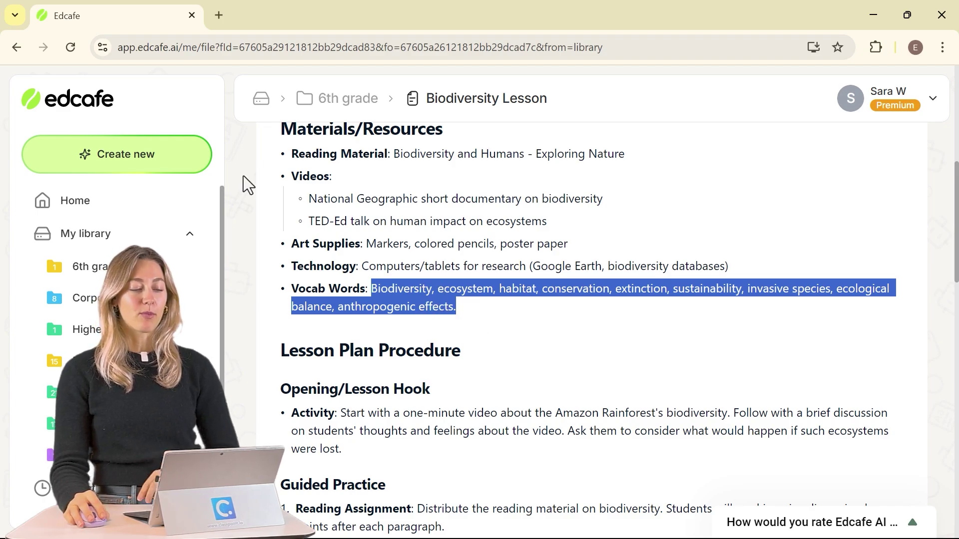
Start a new set of vocabulary cards using "I'll provide the list of words" and paste in the copied vocab words.
click(148, 178)
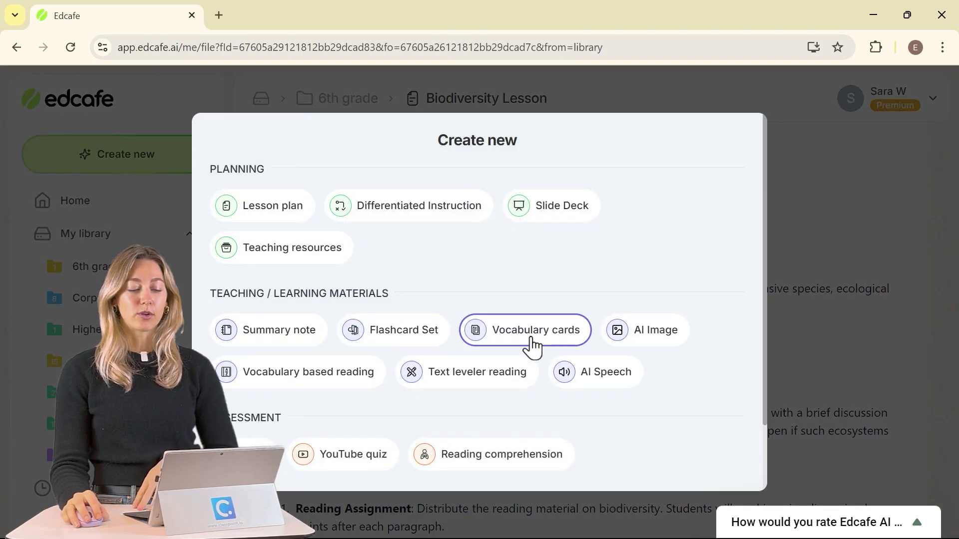
click(532, 345)
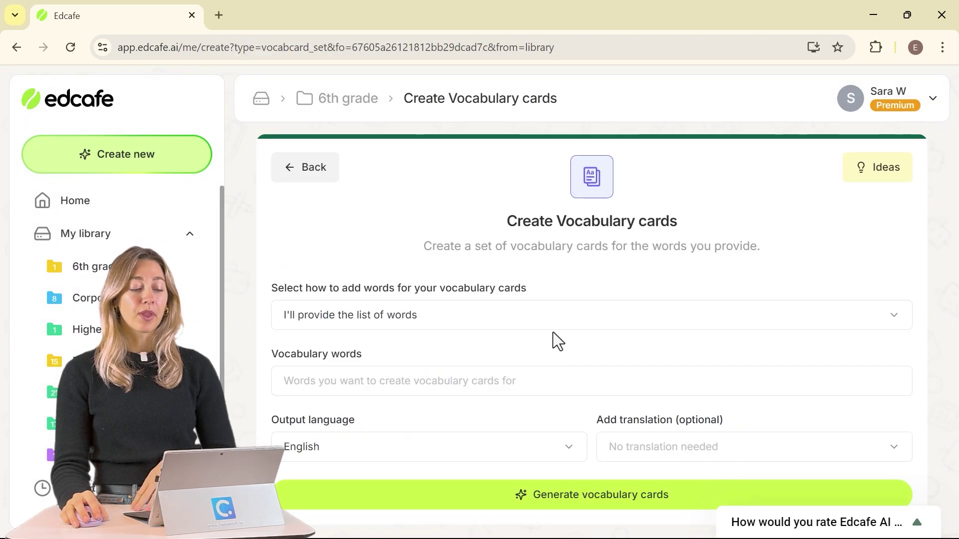
click(535, 317)
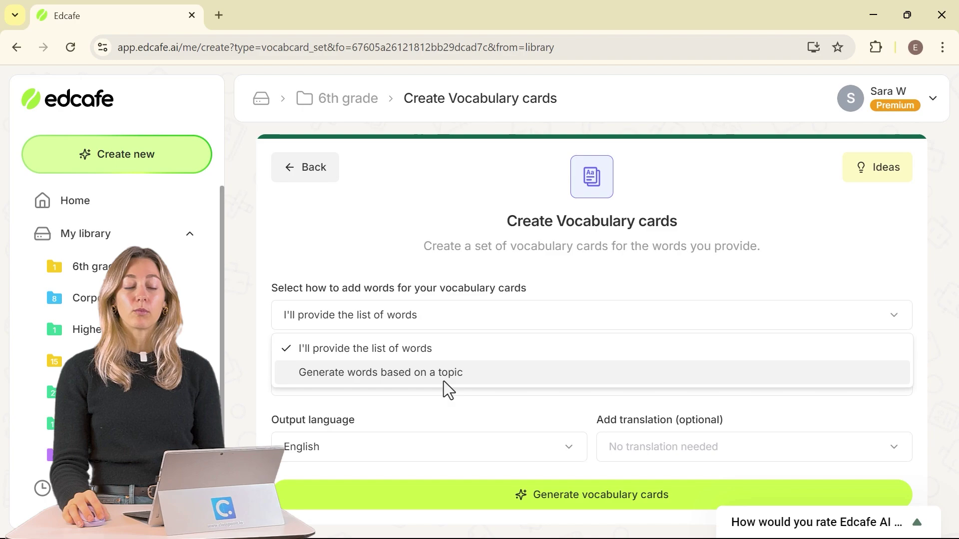
click(539, 282)
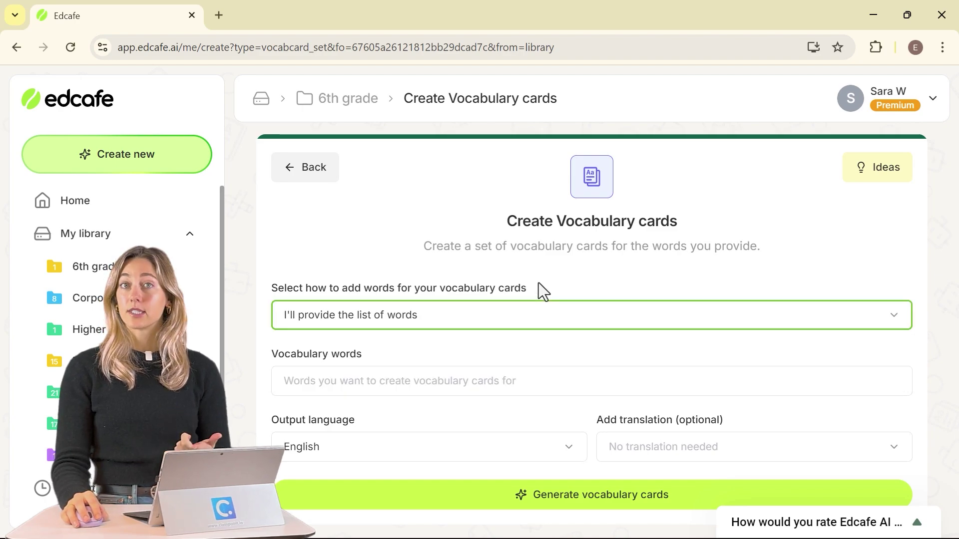
click(456, 385)
key(ctrl+v)
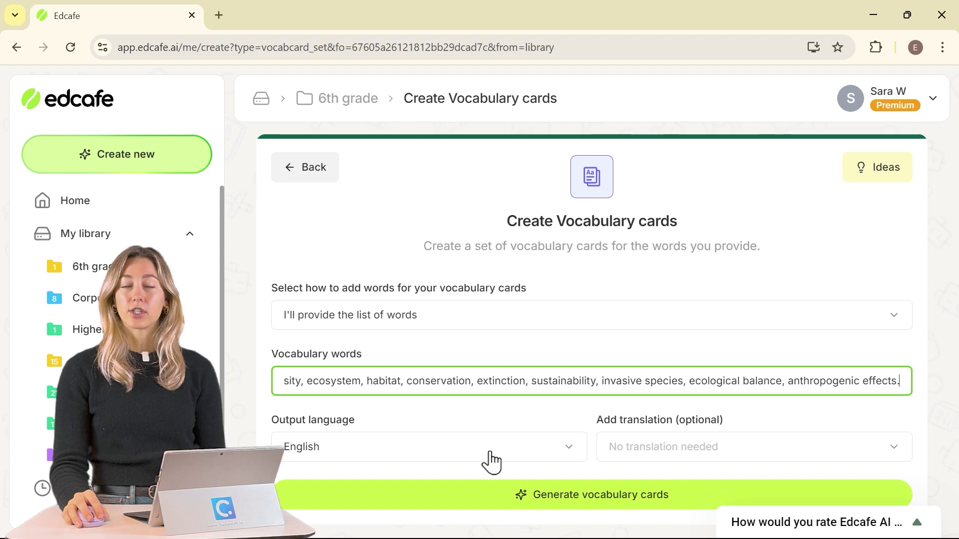
Look through the translation languages, leave the translation empty and generate the vocabulary cards in English.
click(703, 445)
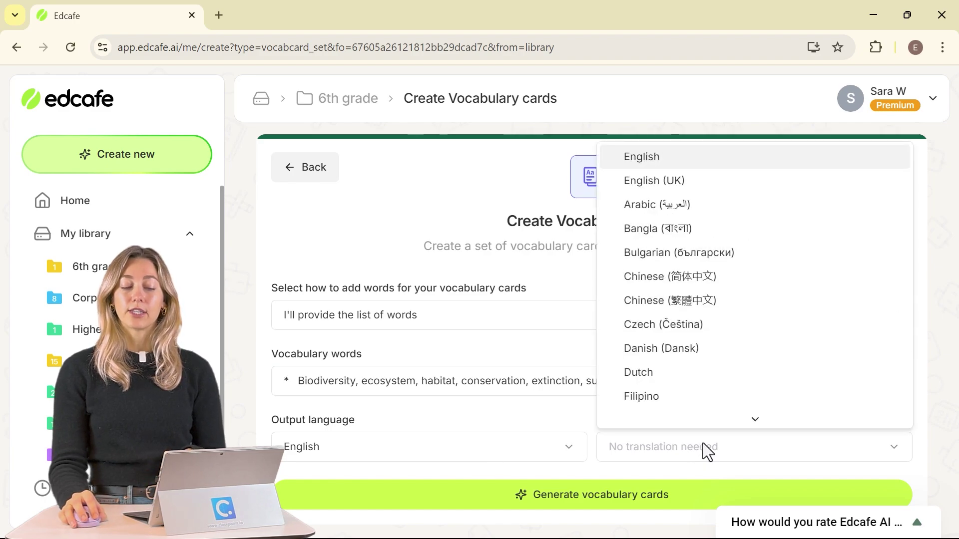
click(583, 417)
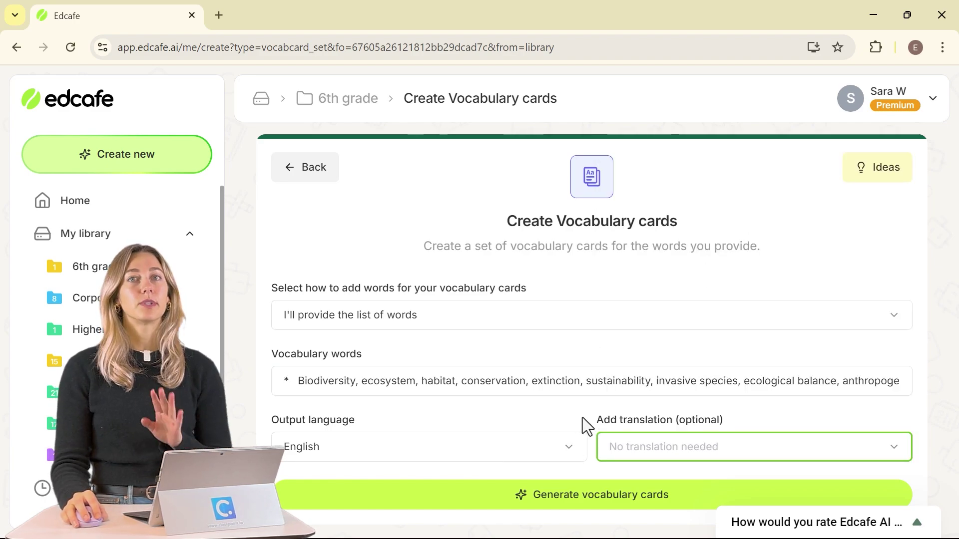
click(598, 499)
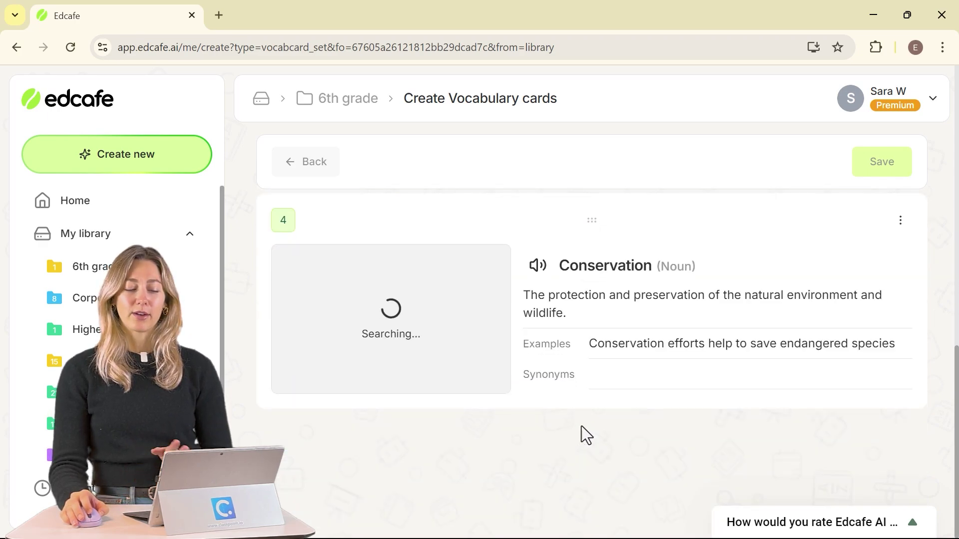
Review the generated vocabulary cards, including each word's definition, example, synonyms and image.
scroll(582, 427, up, 15)
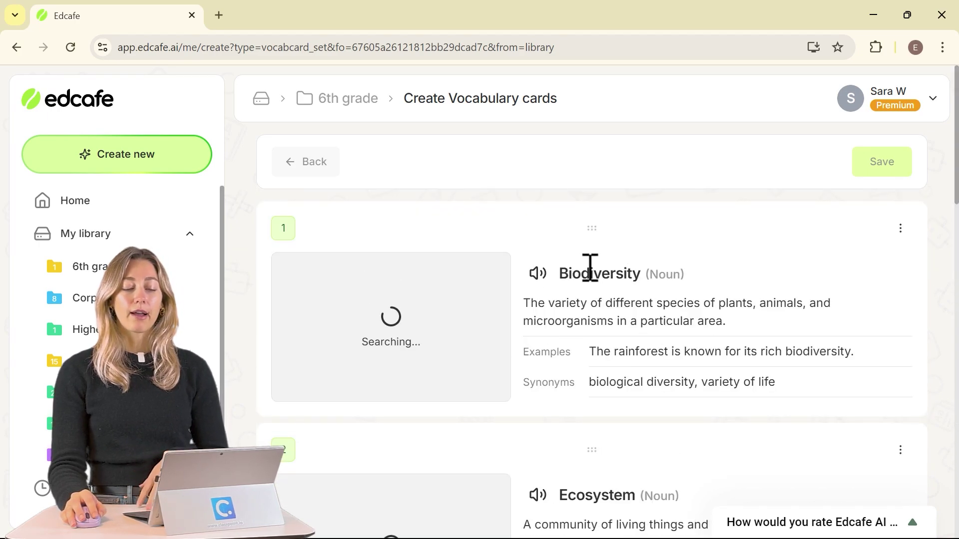
drag(528, 310, 727, 322)
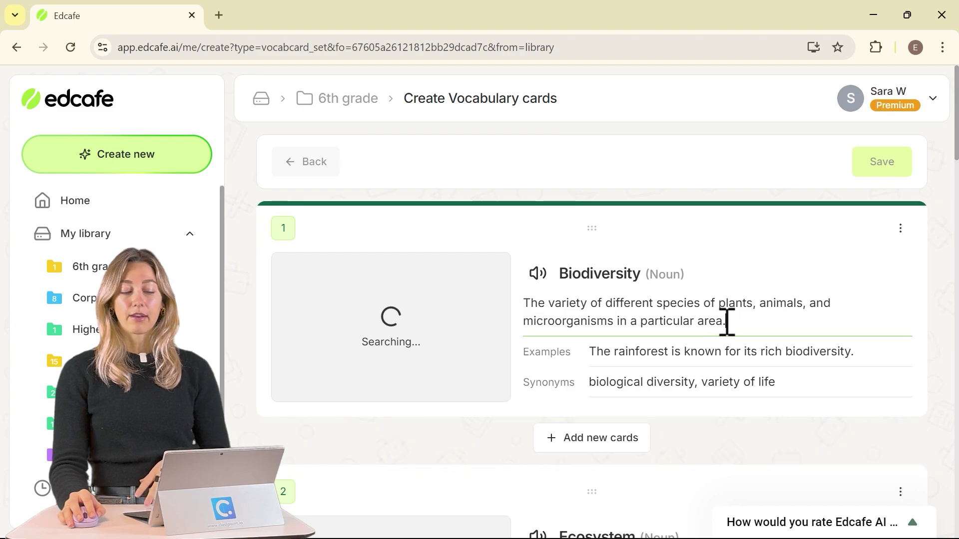
click(630, 362)
drag(596, 385, 691, 382)
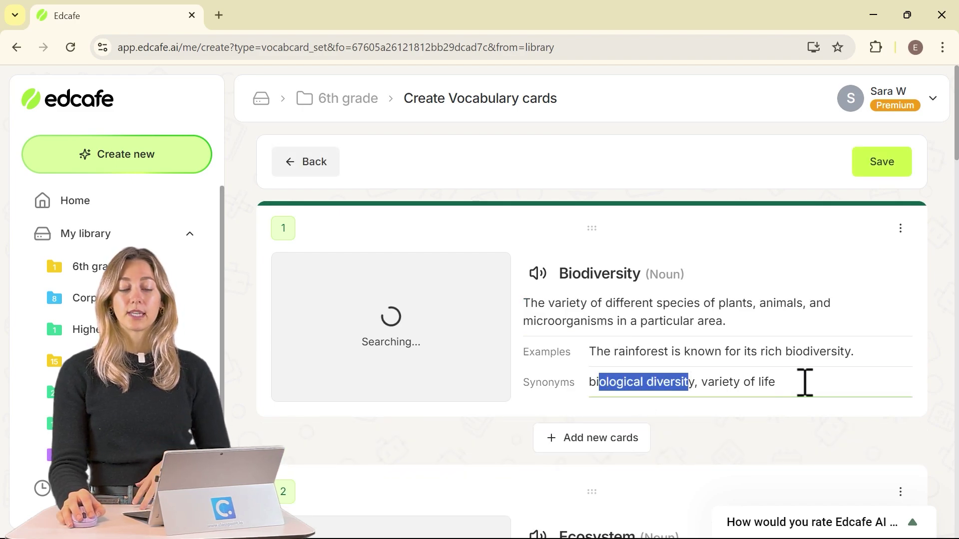
click(805, 382)
scroll(453, 352, down, 4)
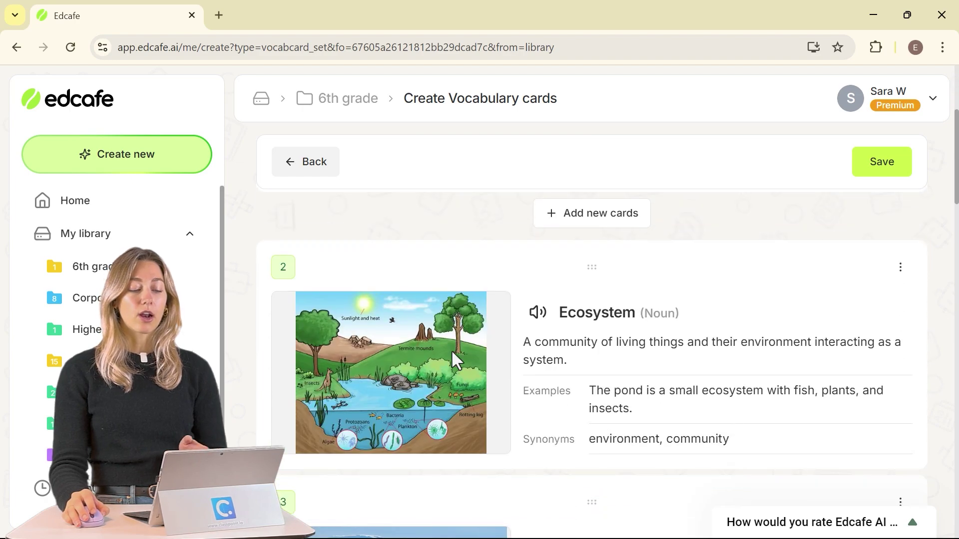
scroll(599, 344, down, 4)
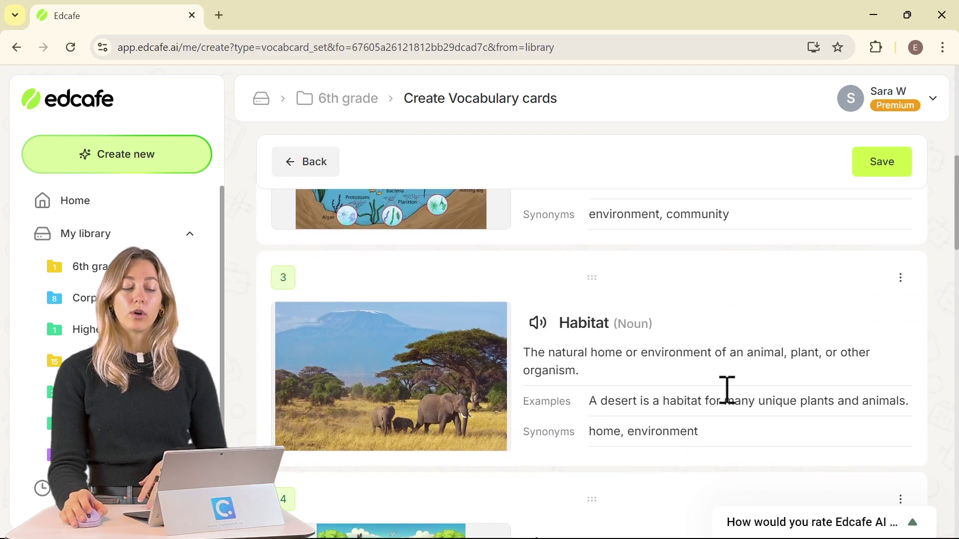
scroll(728, 392, up, 8)
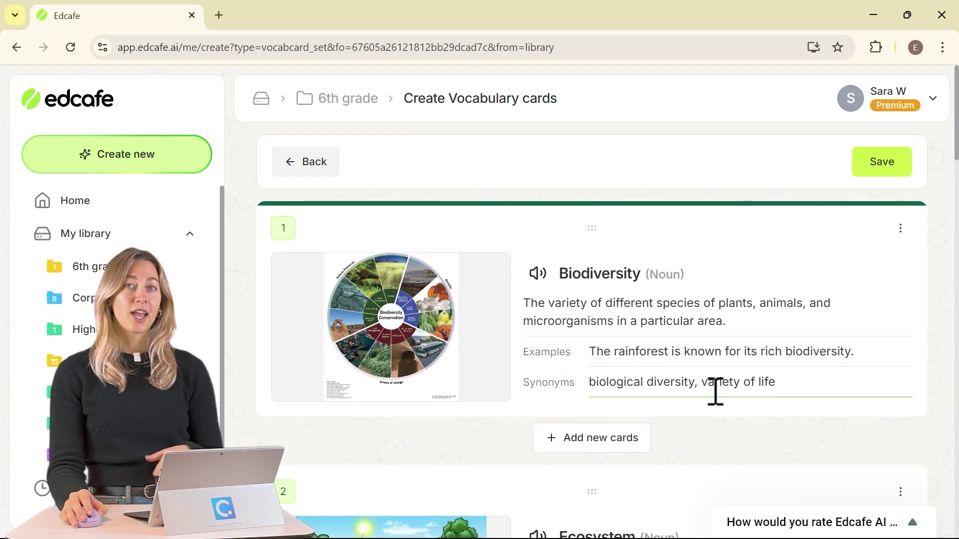
Save the vocabulary cards as "Vocab Cards Bio" in the 6th grade folder with public visibility.
click(878, 168)
text(Vocab Cards Bio)
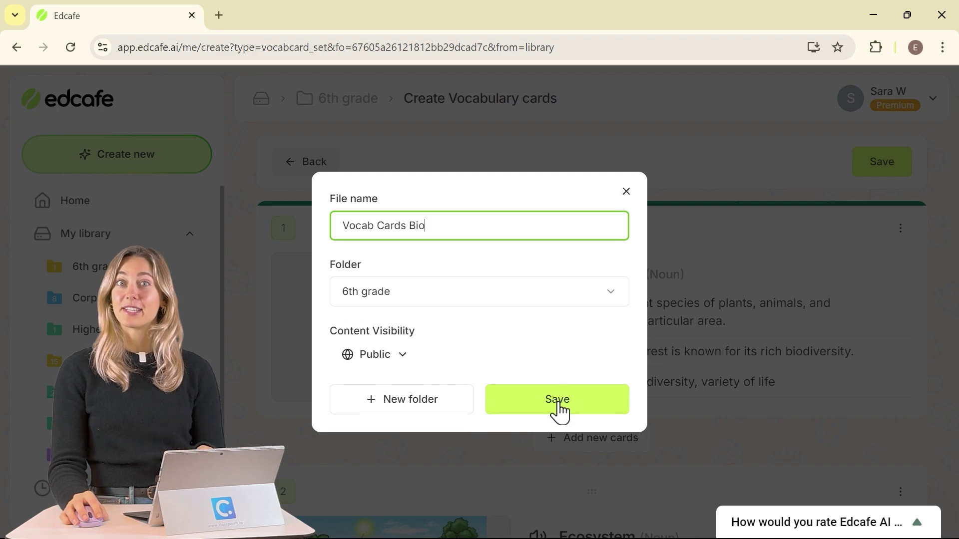
click(558, 407)
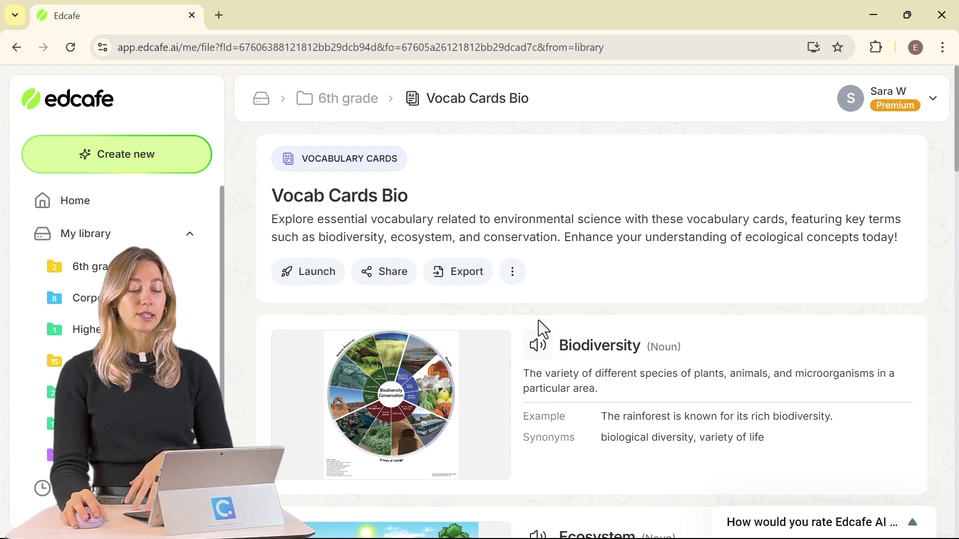
Check the export formats for the vocabulary cards and launch the set to get its shareable link and QR code.
click(450, 275)
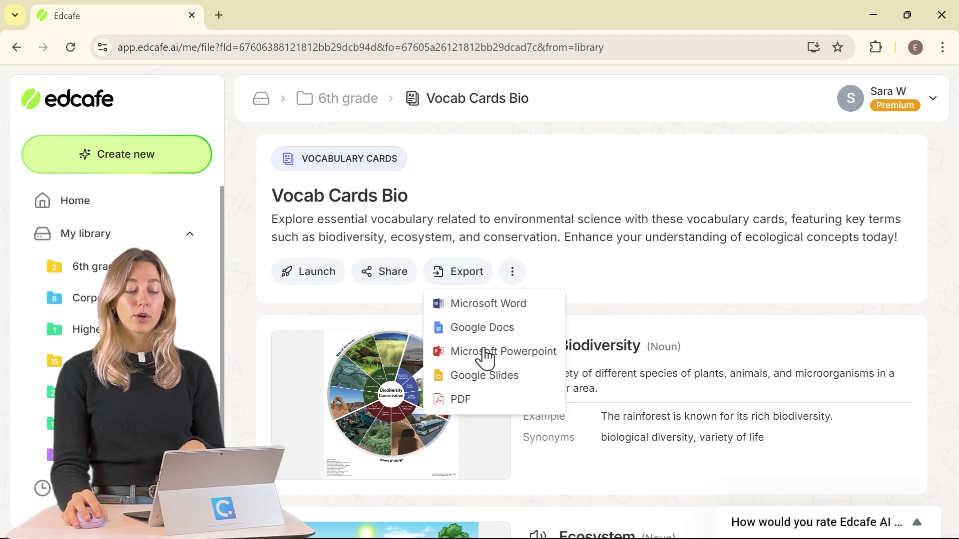
click(603, 286)
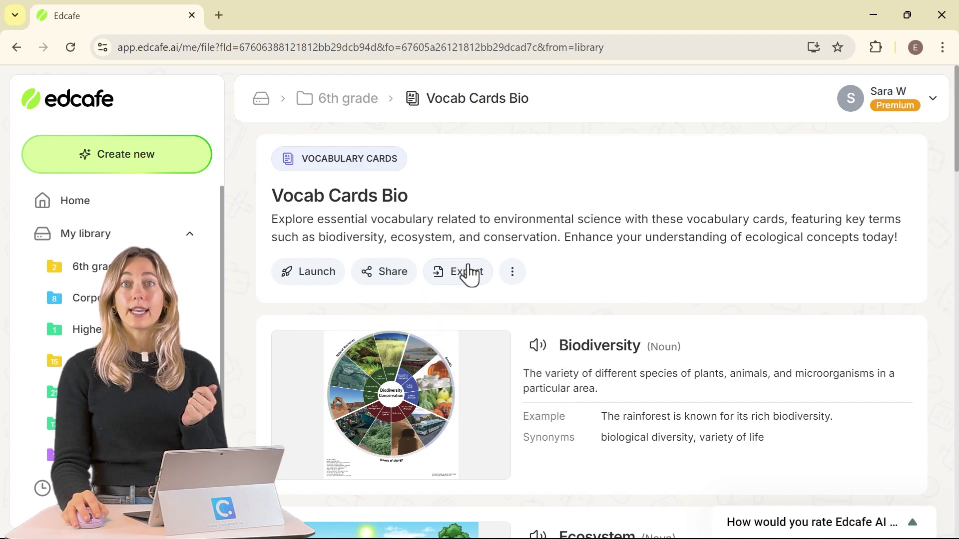
click(307, 280)
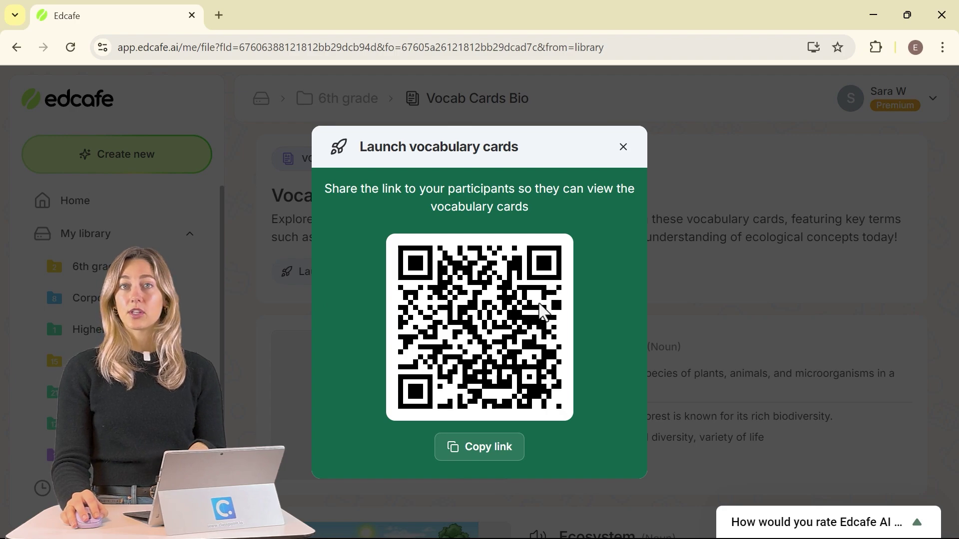
Copy the vocabulary cards' share link and open it in a new browser tab.
click(512, 450)
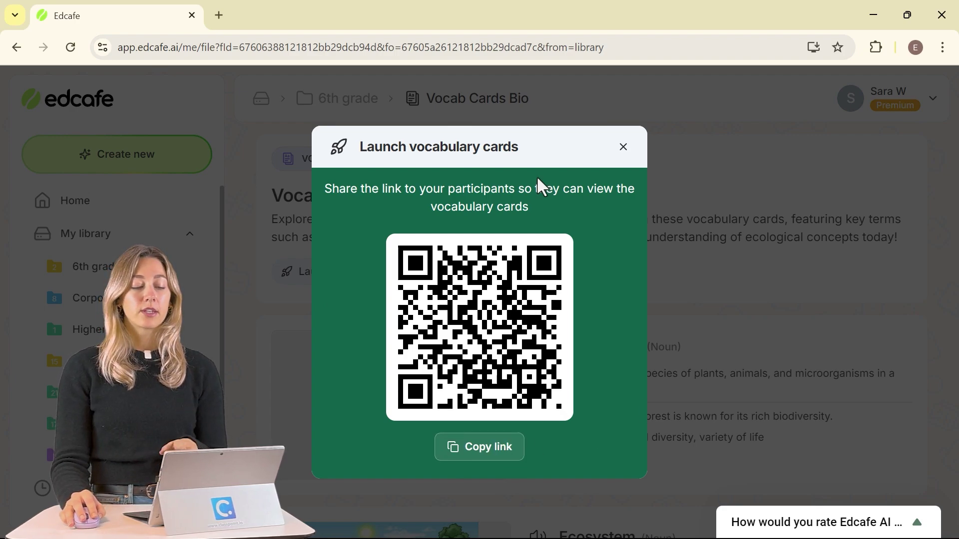
click(219, 17)
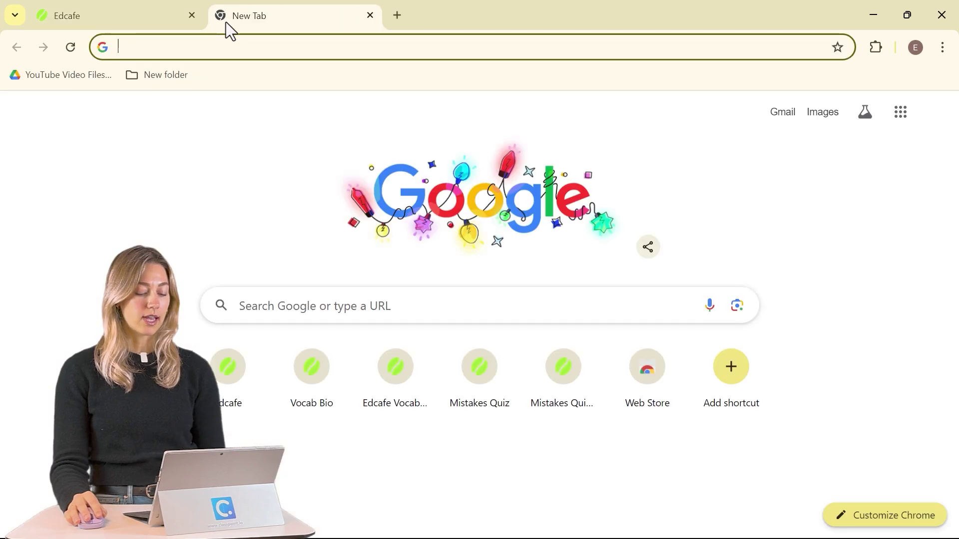
key(ctrl+v)
key(Return)
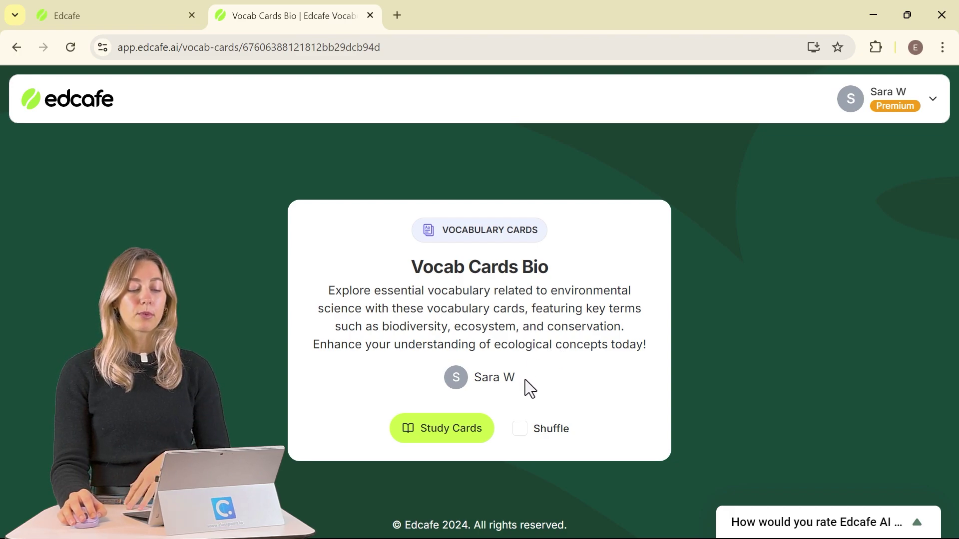
Preview the Vocab Cards Bio set as a student by studying the first few cards, and close the shared page.
double_click(457, 378)
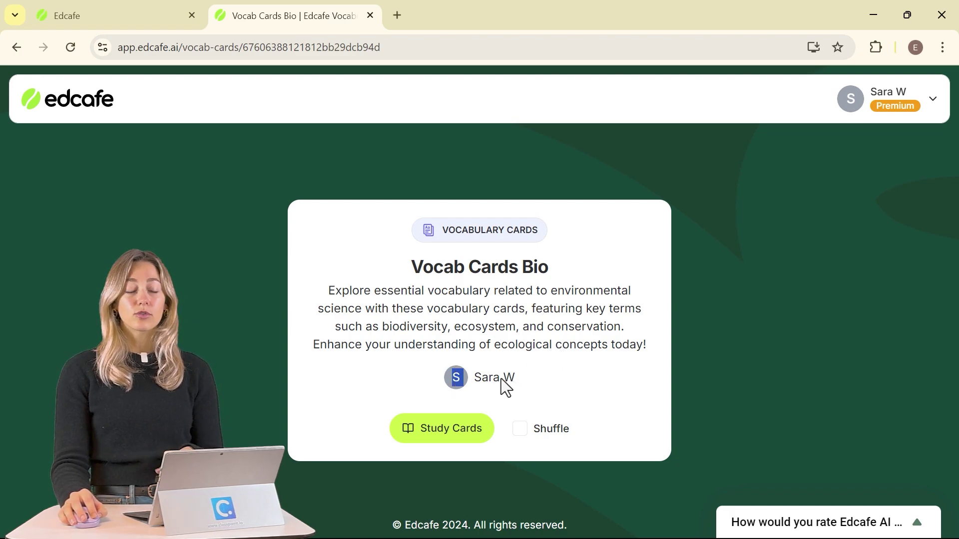
click(458, 435)
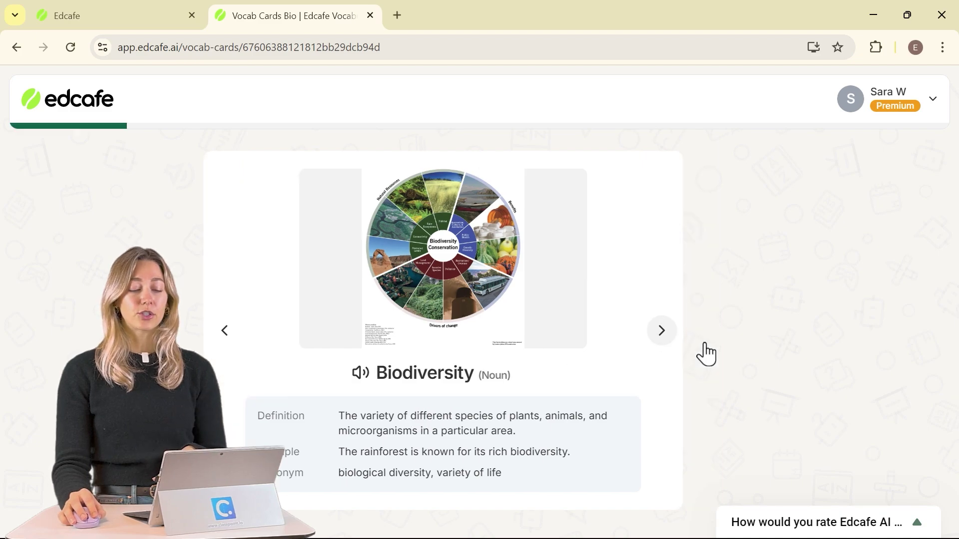
click(704, 342)
click(704, 343)
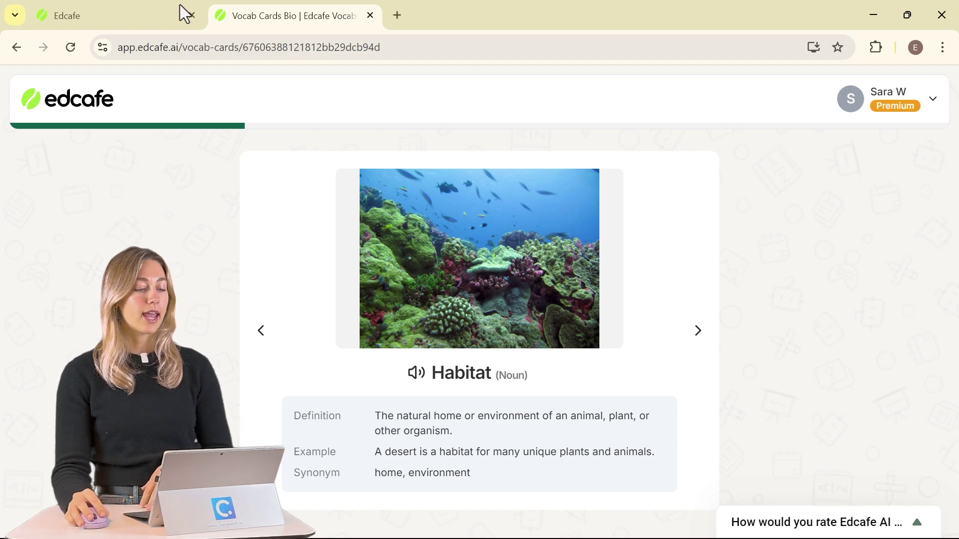
click(370, 16)
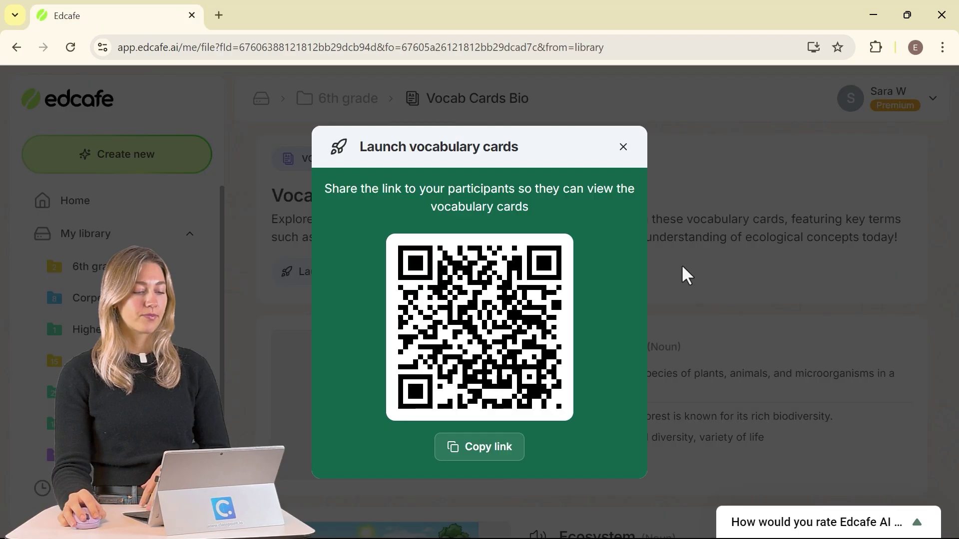
Start a vocabulary based reading with the words biodiversity, ecosystem, habitat, conservation, extinction, sustainability, invasive species, ecological balance and anthropogenic effects.
click(686, 275)
click(192, 171)
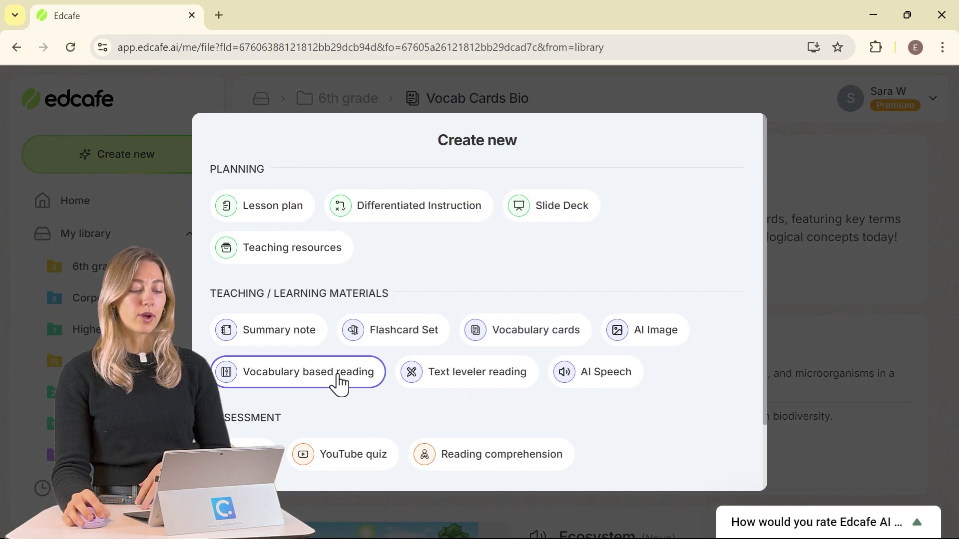
click(337, 381)
click(468, 317)
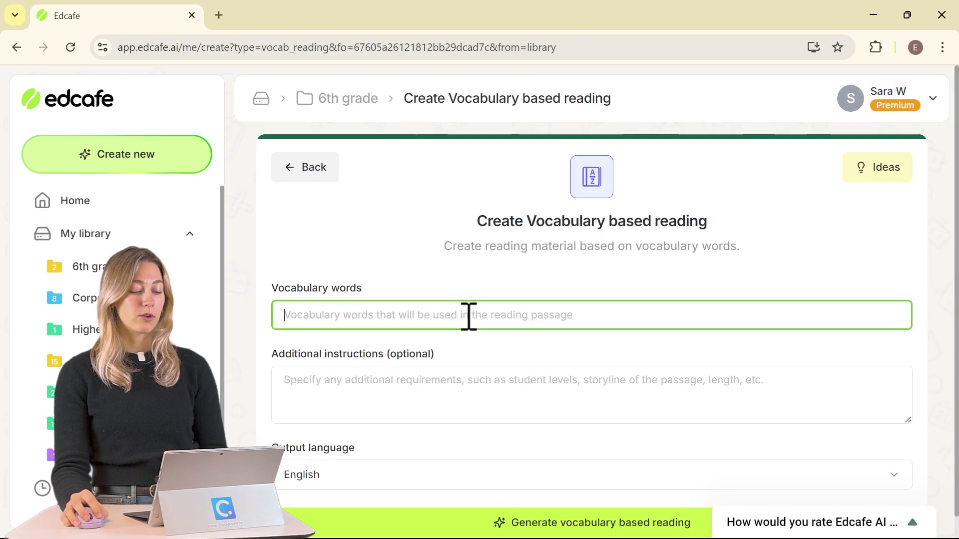
key(ctrl+v)
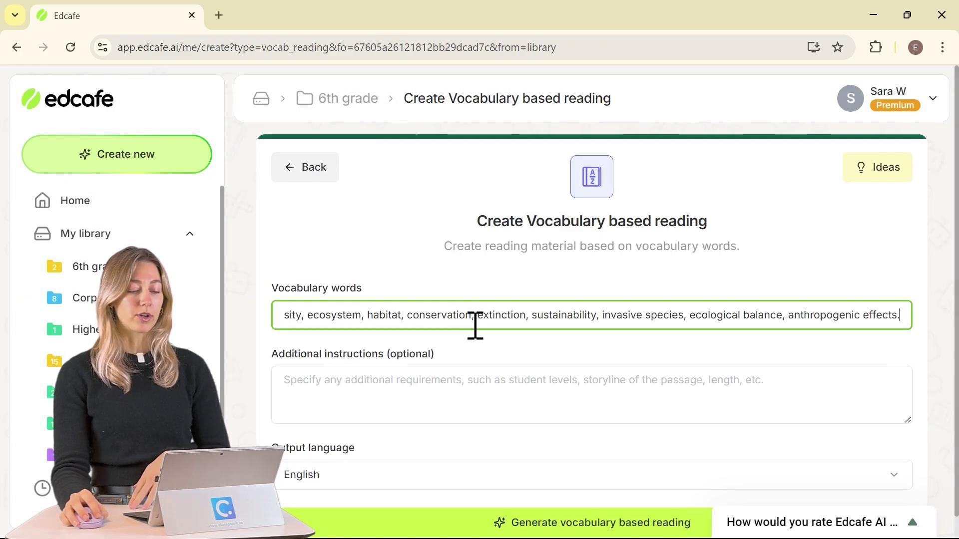
Add instructions for Amazon Rainforest, coral reef or urban ecosystem passages on conserving biodiversity at varying paces and complexity levels, and generate the reading in English.
click(509, 393)
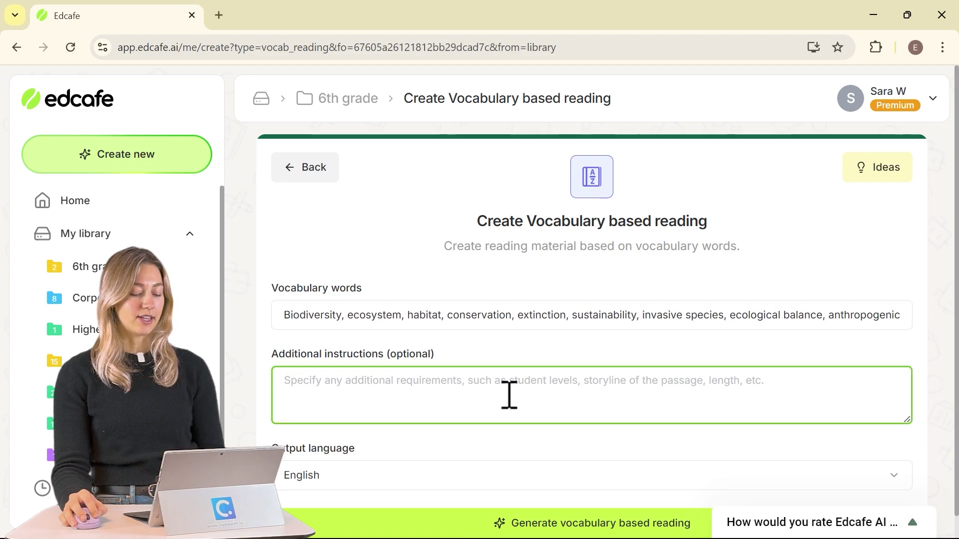
key(ctrl+v)
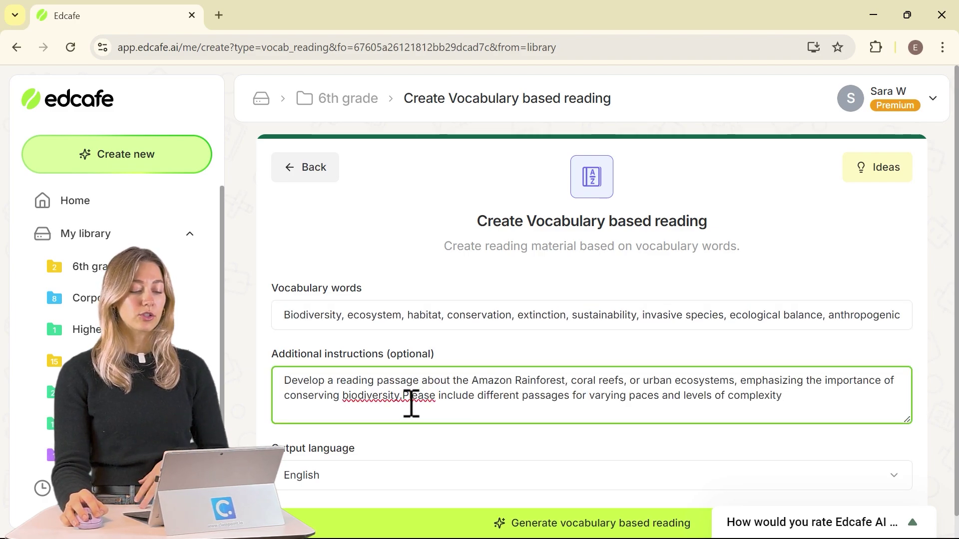
drag(429, 383, 561, 388)
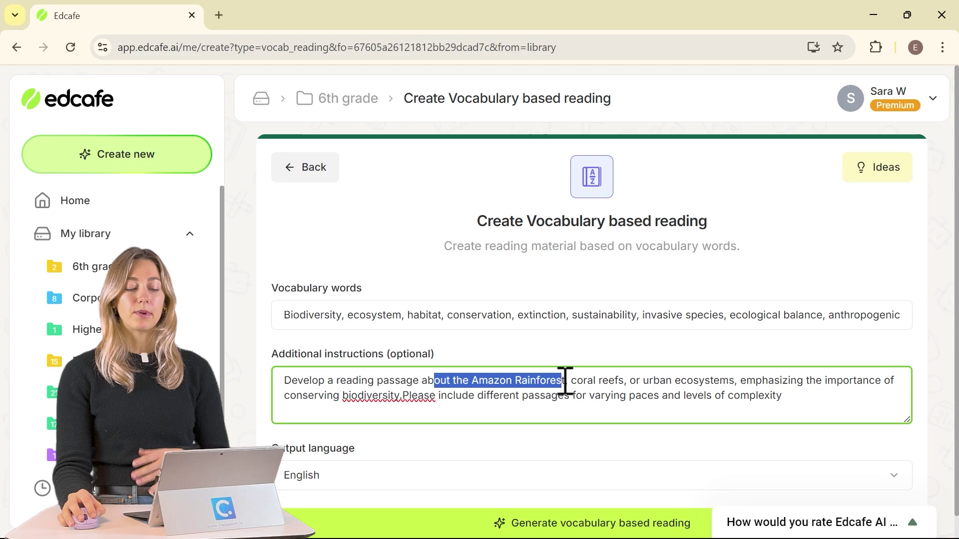
click(565, 382)
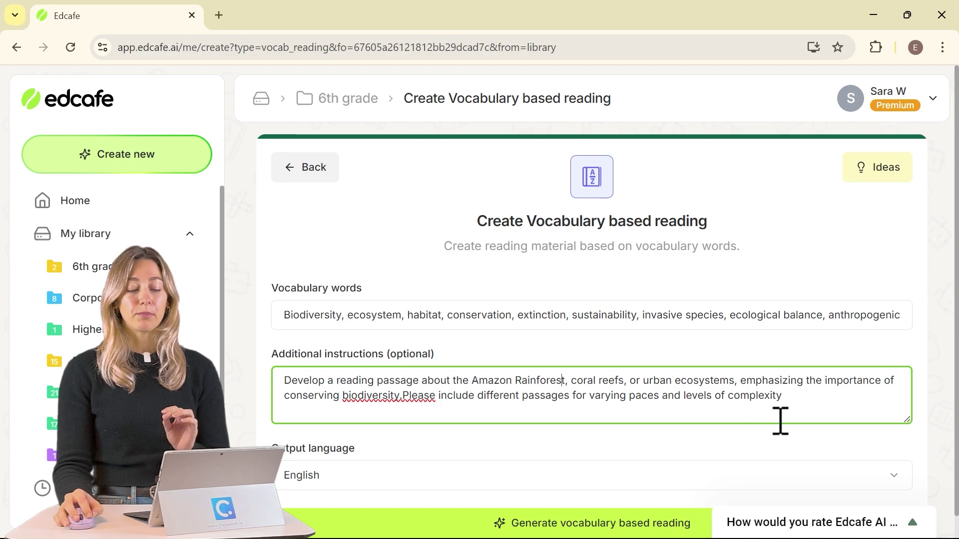
drag(789, 396, 475, 406)
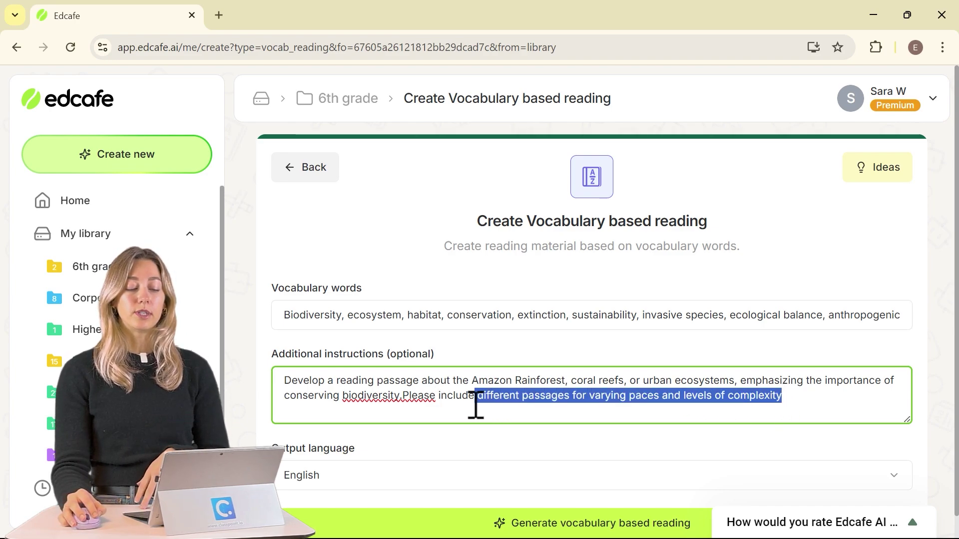
click(477, 402)
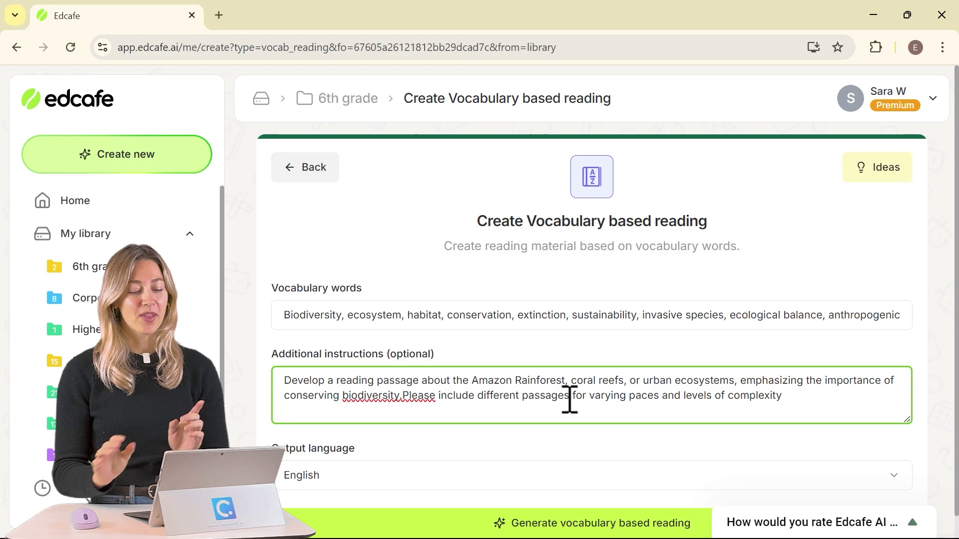
scroll(577, 449, down, 1)
click(589, 516)
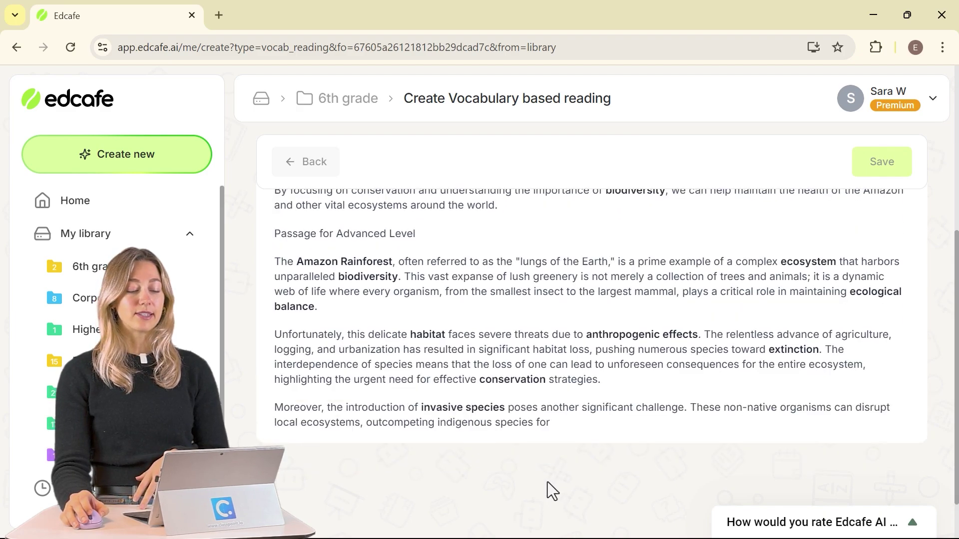
Review the generated reading, comparing its intermediate and advanced passages and checking the audio option and vocabulary word definitions.
scroll(547, 482, up, 6)
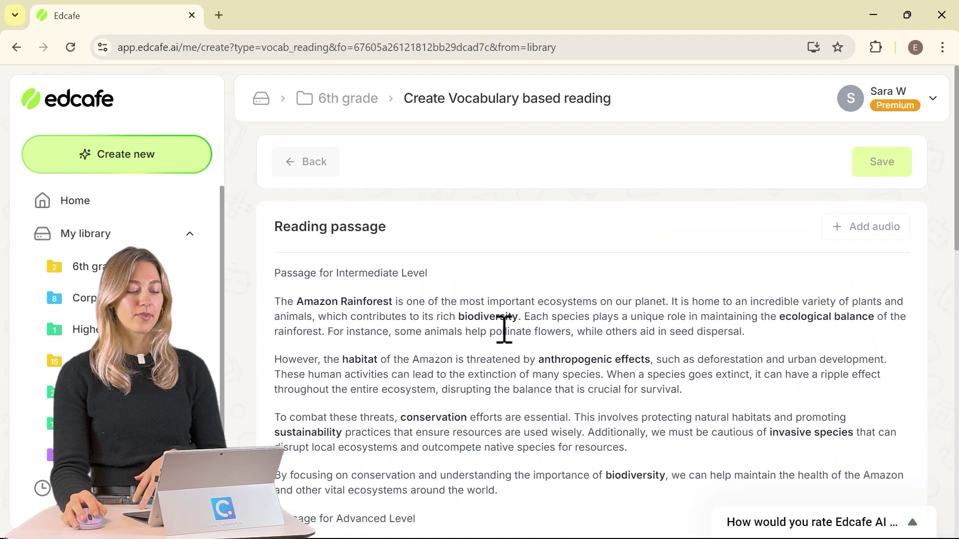
drag(398, 274, 381, 280)
click(514, 406)
scroll(449, 367, down, 3)
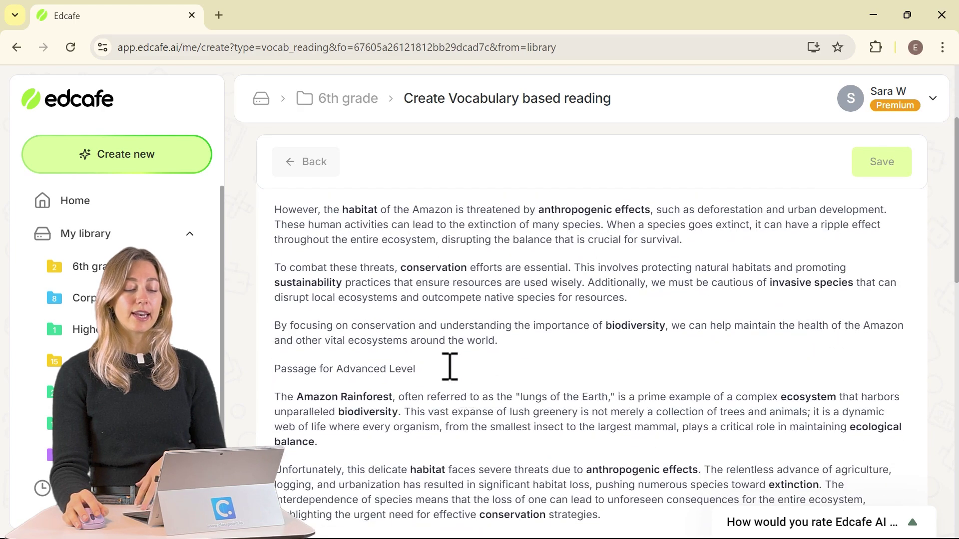
drag(450, 367, 319, 368)
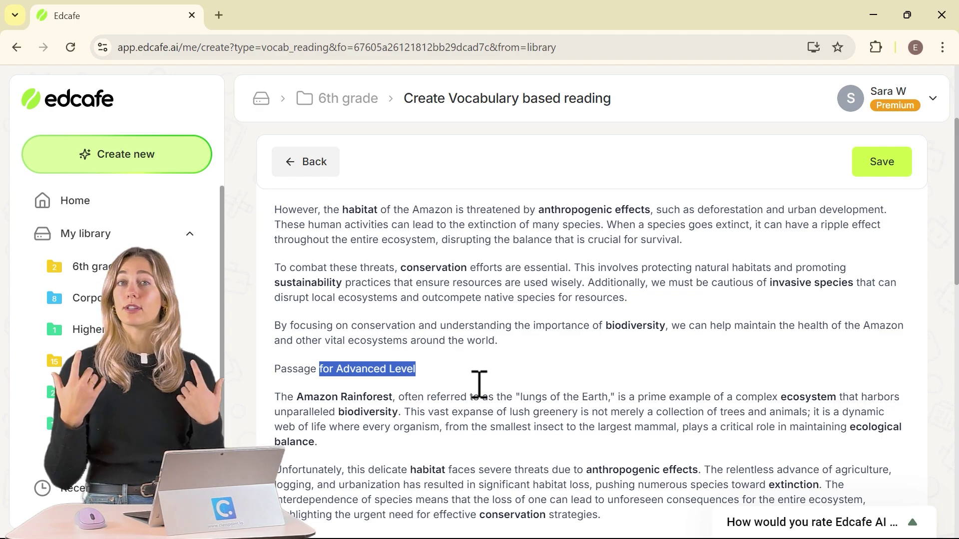
scroll(478, 386, up, 3)
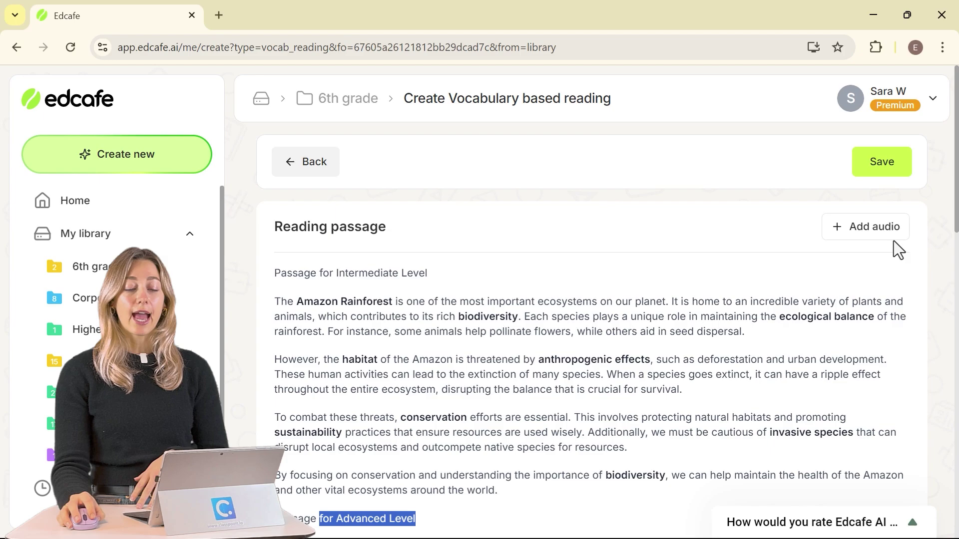
click(847, 274)
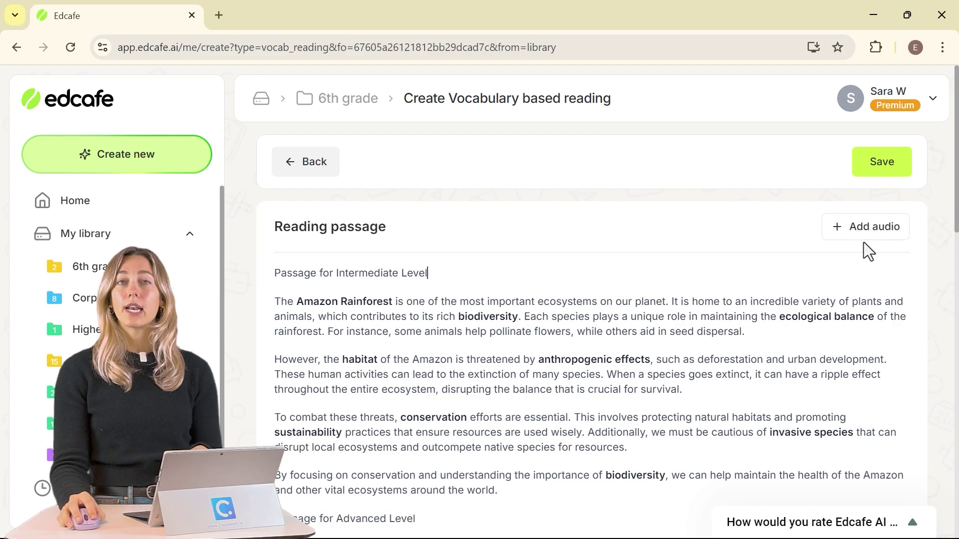
scroll(835, 259, down, 5)
scroll(789, 279, down, 5)
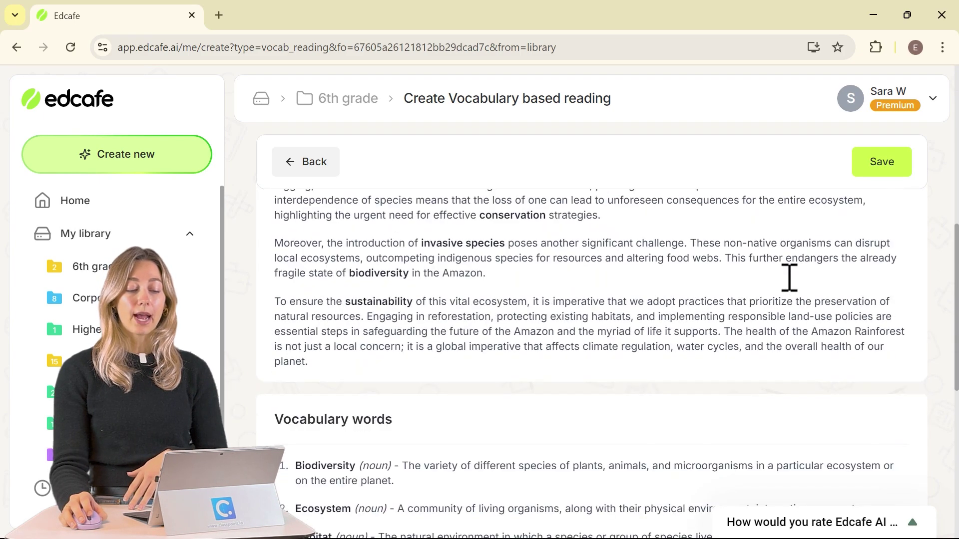
scroll(797, 289, up, 10)
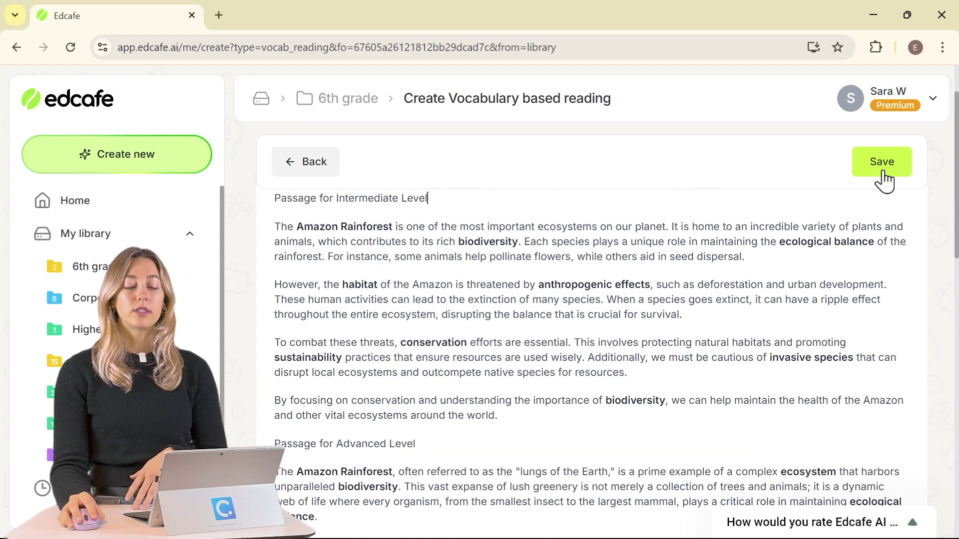
Save the reading as "Vocab Reading" in the 6th grade folder with public visibility.
click(828, 177)
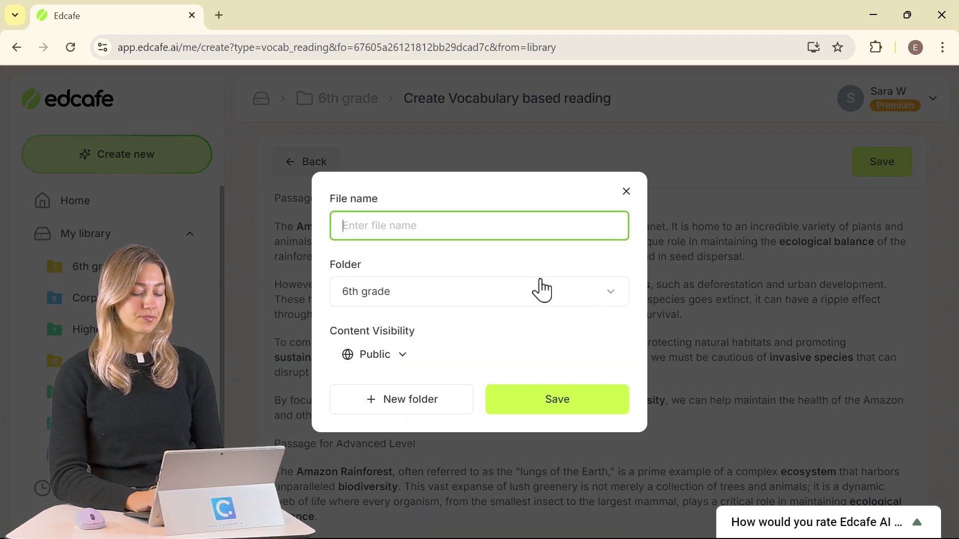
text(Vocab REadunbg)
key(BackSpace)
key(BackSpace)
key(BackSpace)
key(BackSpace)
key(BackSpace)
key(BackSpace)
key(BackSpace)
text(eading)
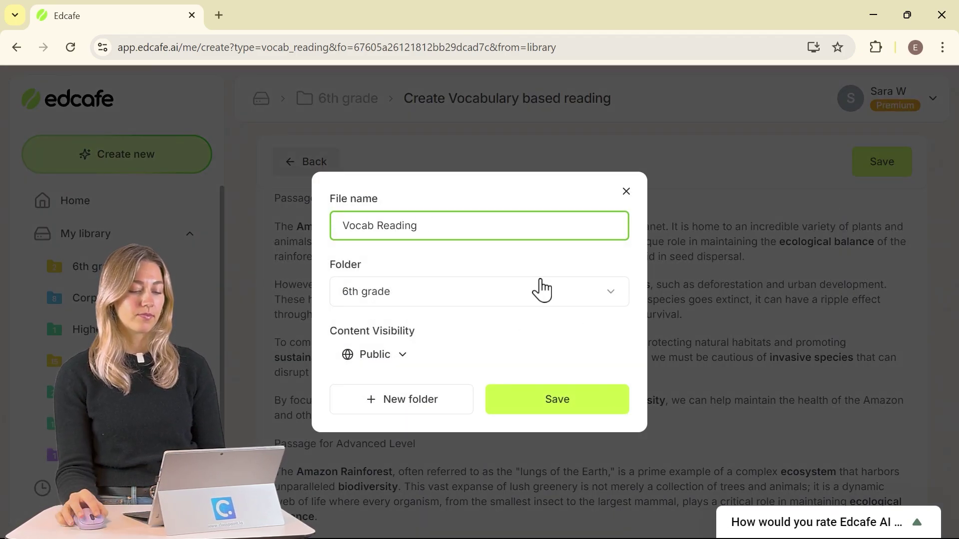
click(615, 399)
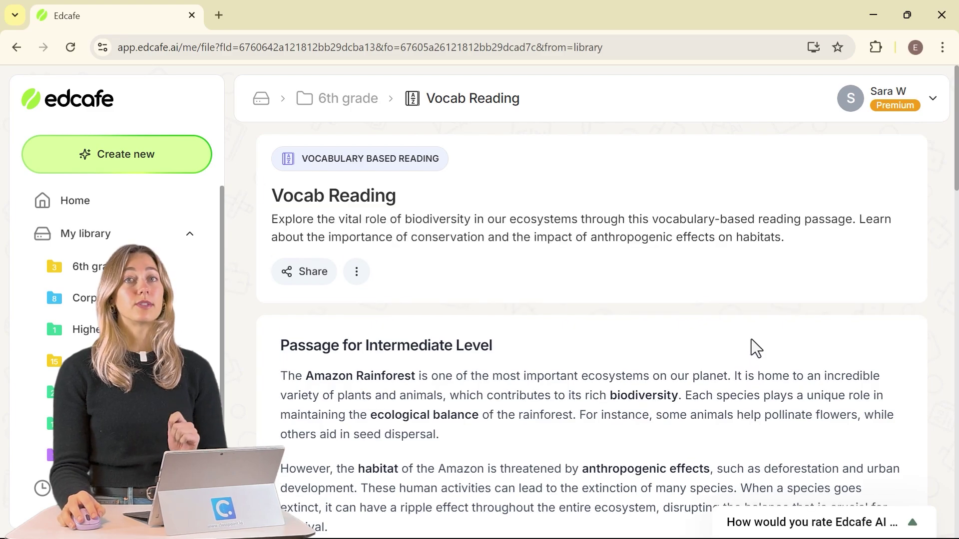
Copy the intermediate level passage from the saved reading and enter it as the text of a new AI Speech.
scroll(601, 361, down, 6)
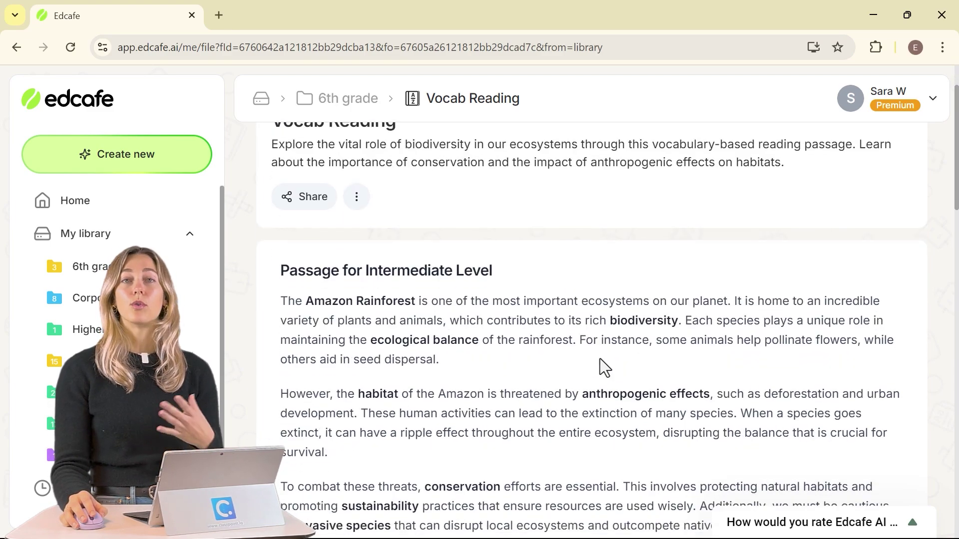
drag(657, 355, 274, 300)
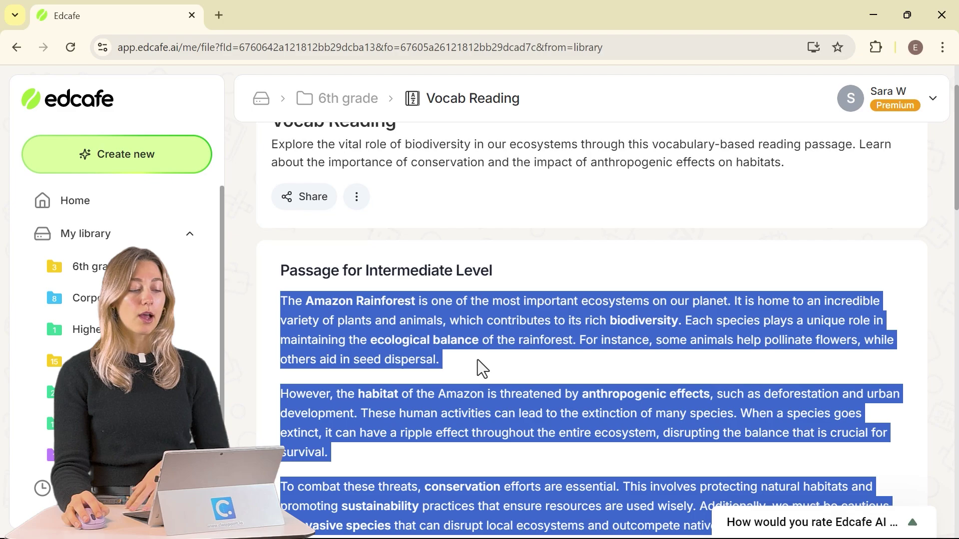
click(91, 154)
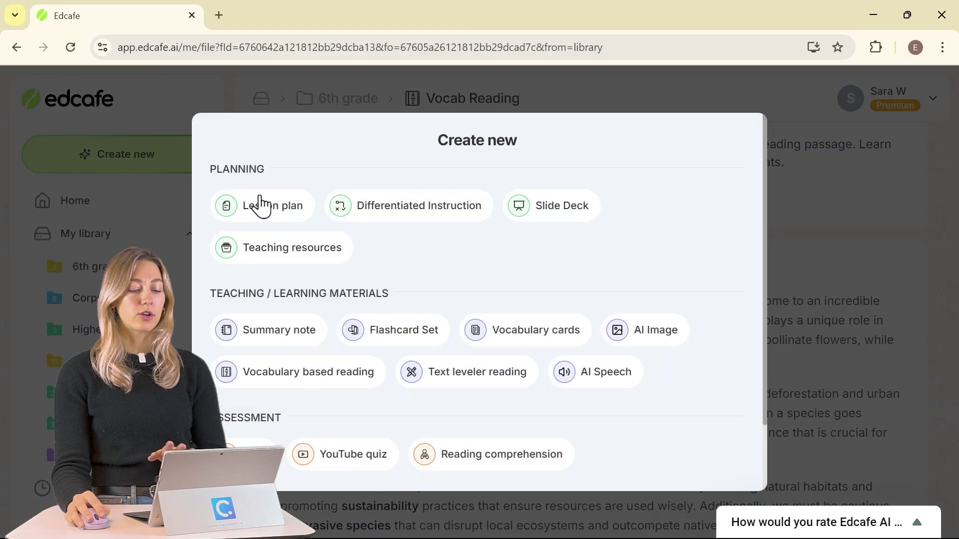
click(579, 376)
scroll(576, 365, down, 2)
click(481, 248)
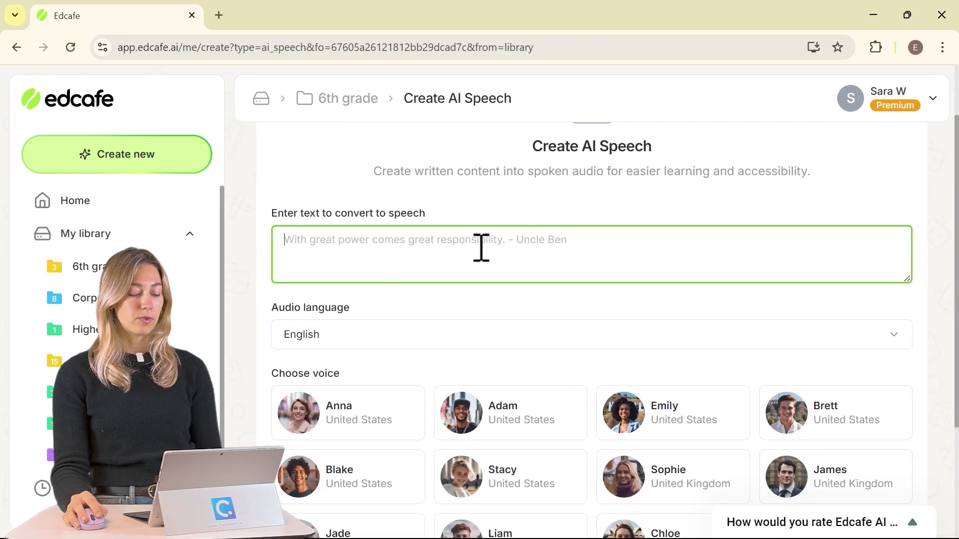
key(ctrl+v)
Choose the Emily voice, keep English, 1x speed and Normal pitch, and generate the audio.
scroll(507, 282, down, 3)
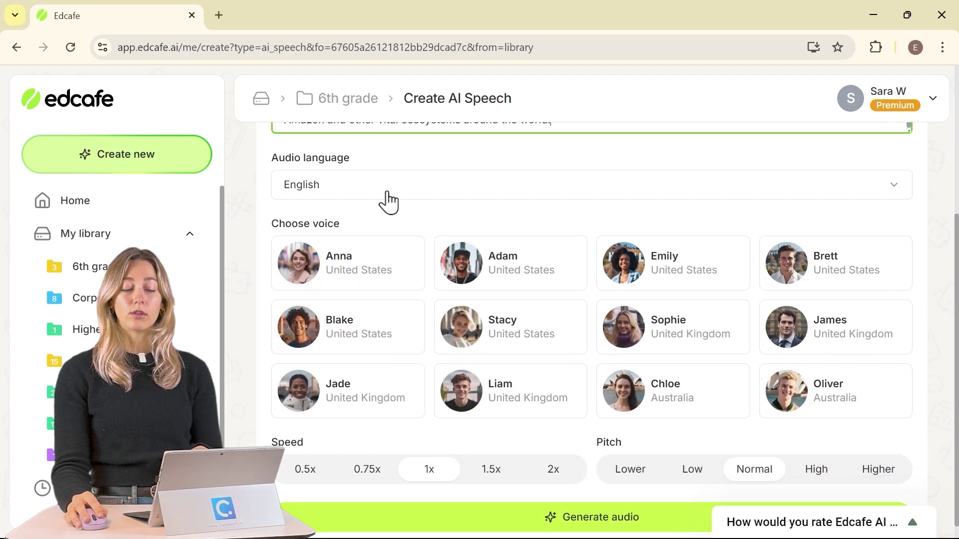
click(689, 274)
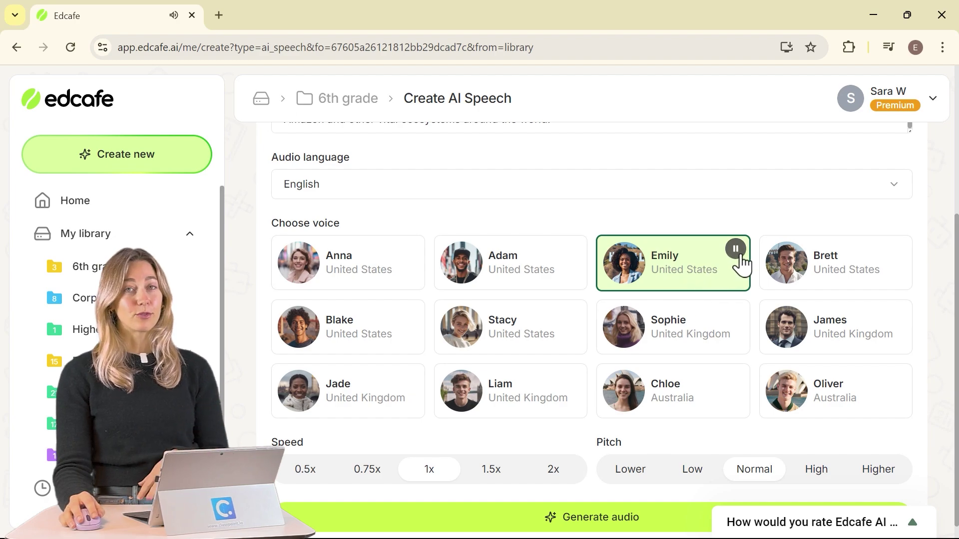
scroll(654, 494, down, 1)
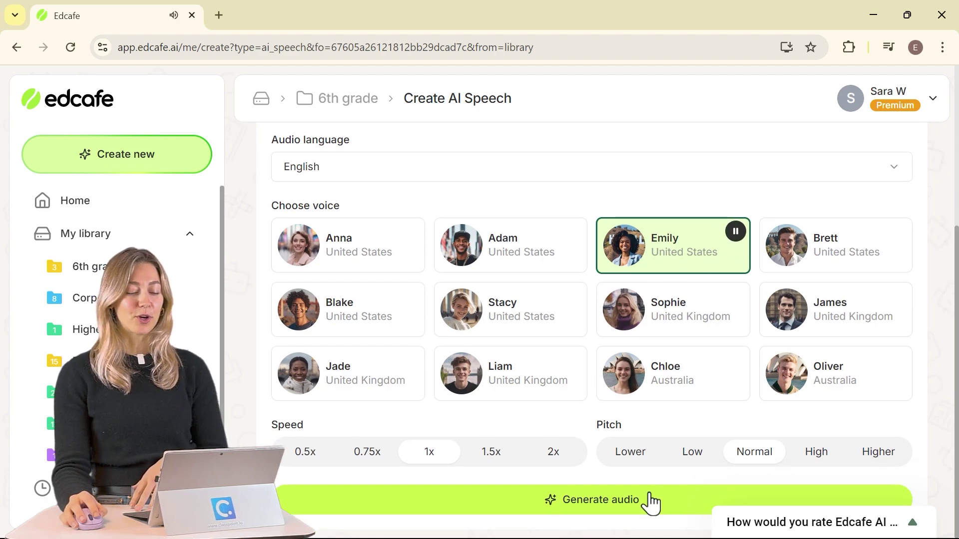
click(649, 504)
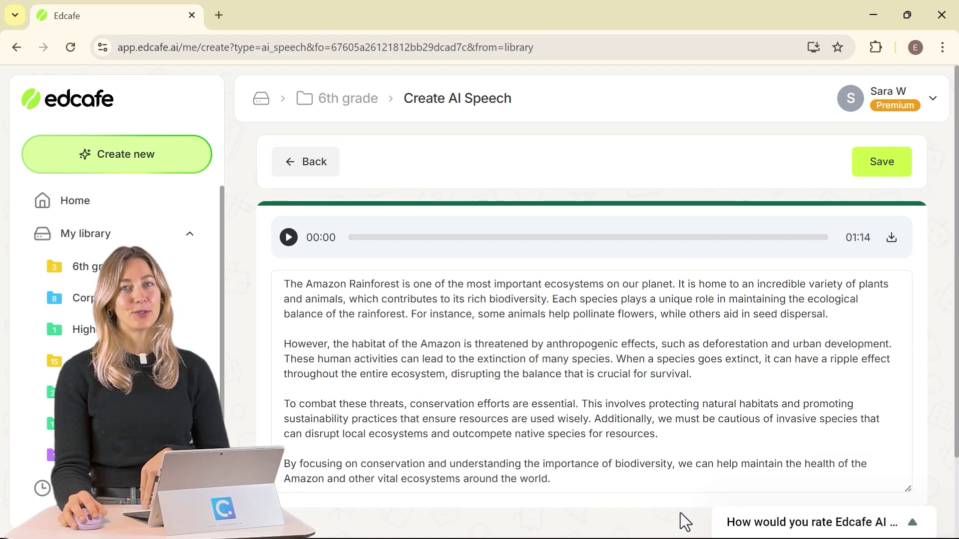
Download the generated audio and copy the full Amazon Rainforest passage from the AI Speech text.
click(892, 238)
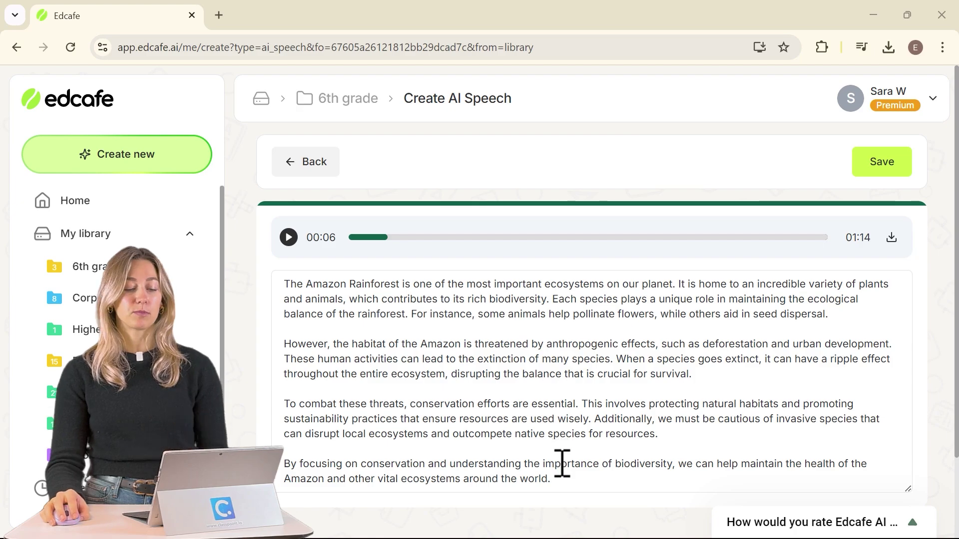
drag(564, 481, 285, 278)
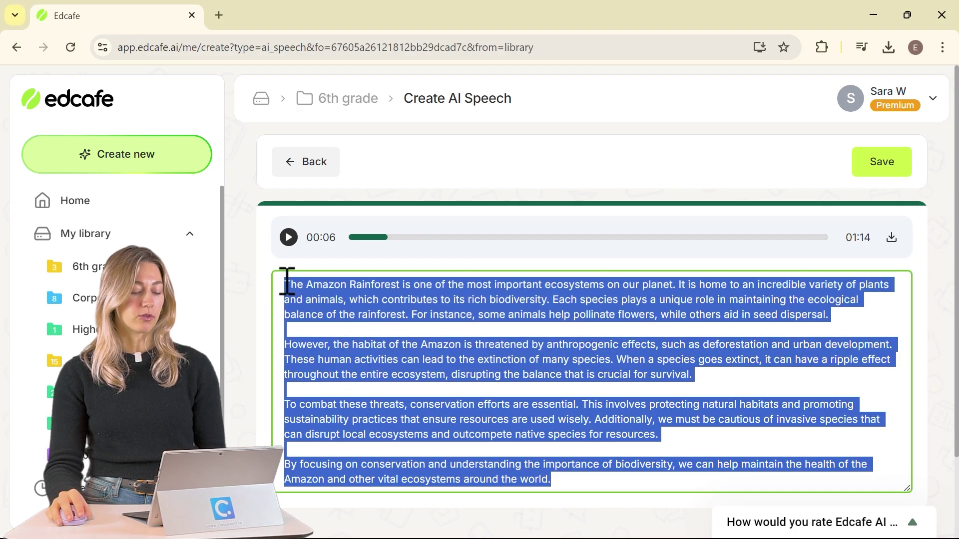
Examine the Text, Webpage and Document source options for a new Quiz, and the YouTube quiz form.
click(181, 162)
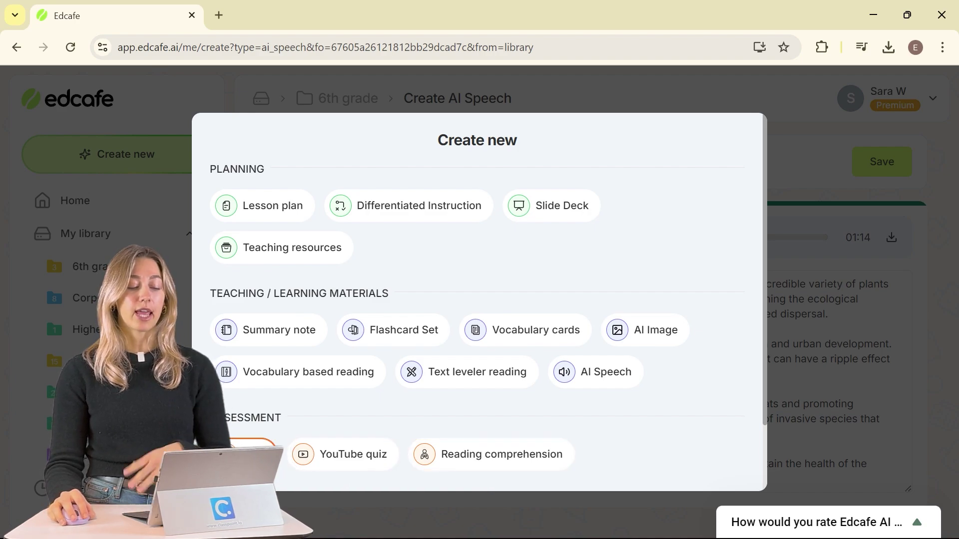
click(257, 452)
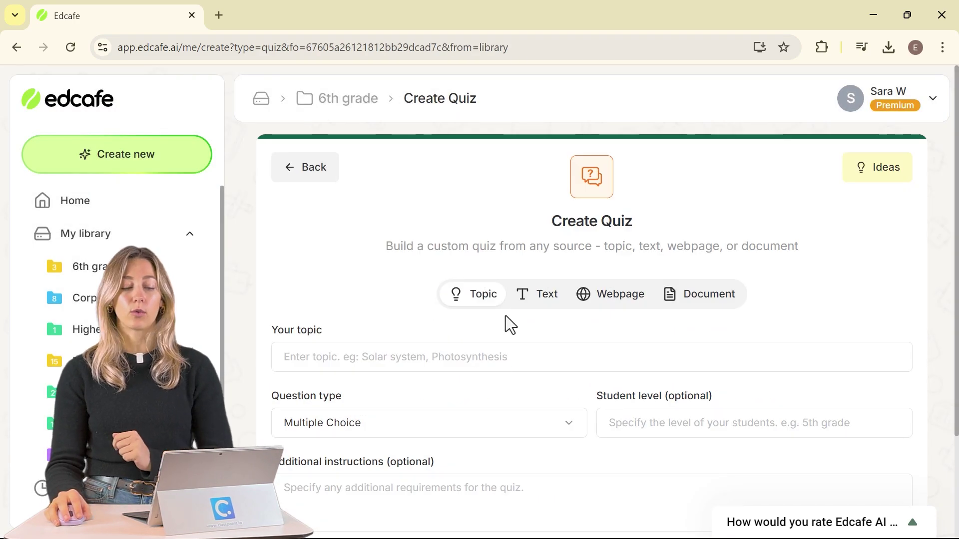
click(538, 298)
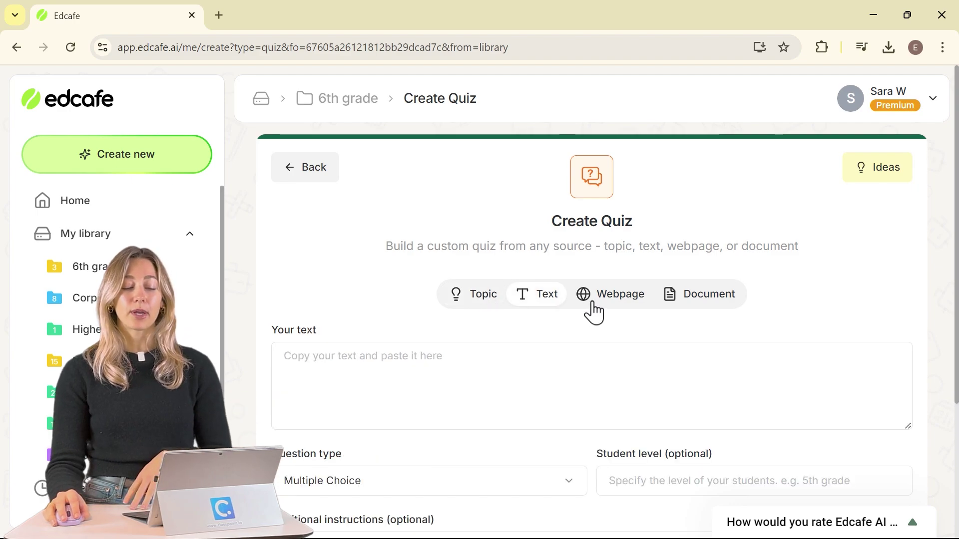
click(591, 308)
click(671, 306)
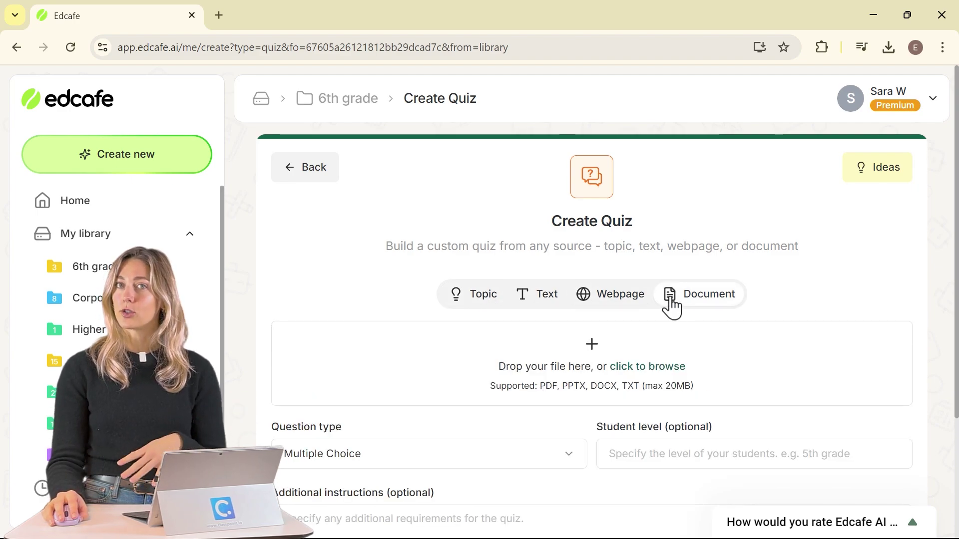
click(188, 170)
click(387, 455)
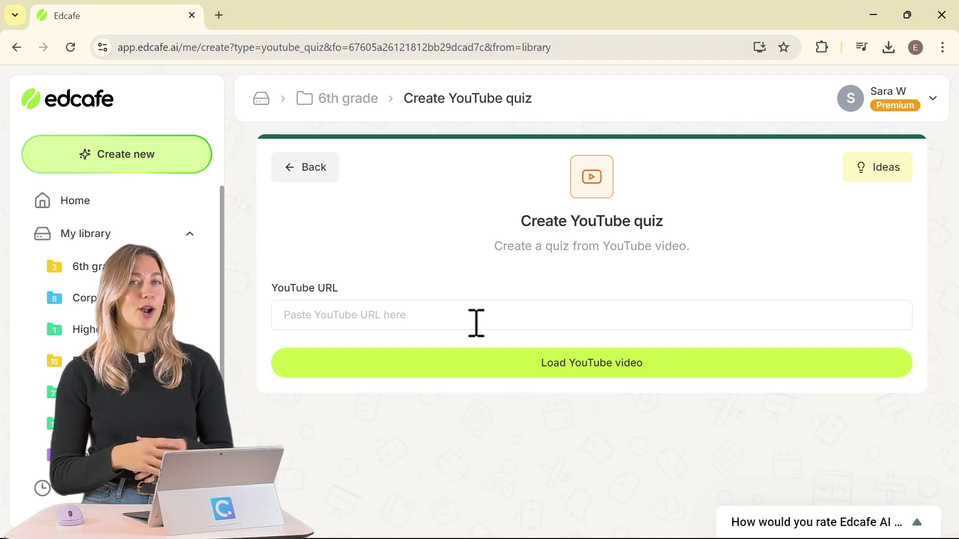
Start a new Reading comprehension and paste the copied Amazon Rainforest text as its reading passage.
click(179, 165)
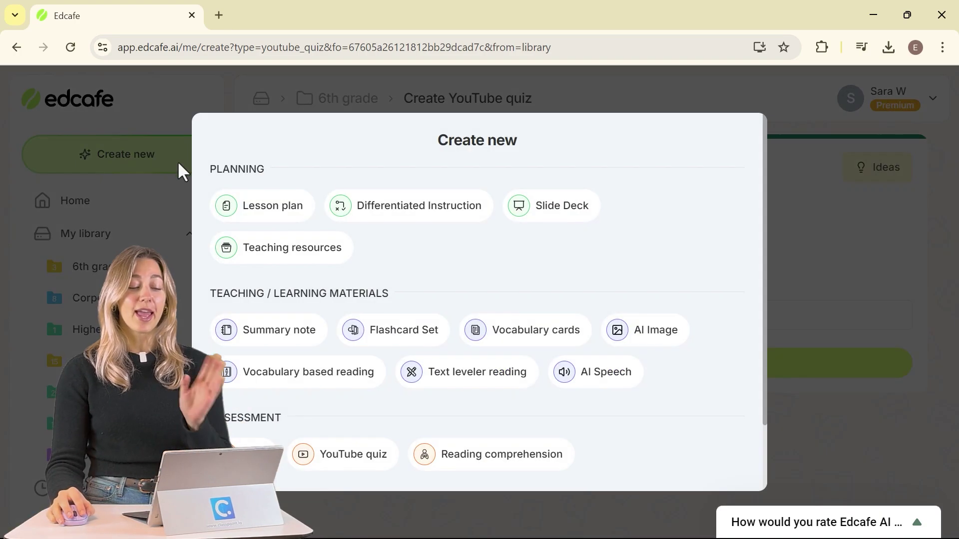
click(498, 454)
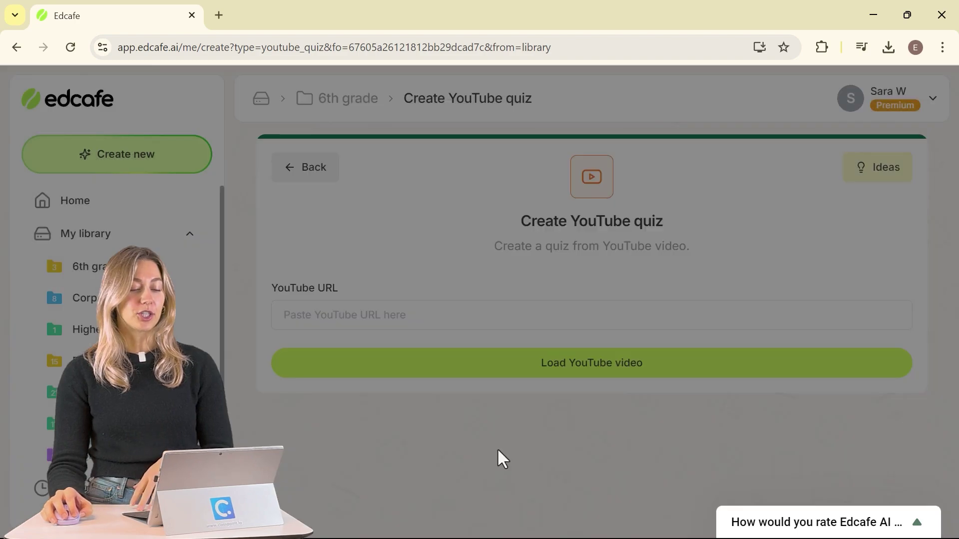
click(465, 345)
key(ctrl+v)
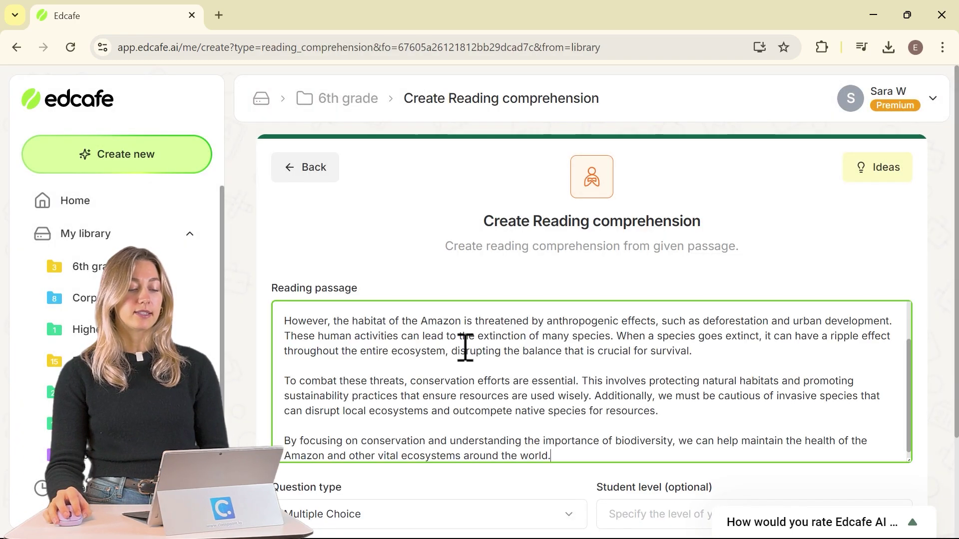
Set the question type to Mixed and the student level to "freshman high school", and generate the reading comprehension.
scroll(453, 428, down, 3)
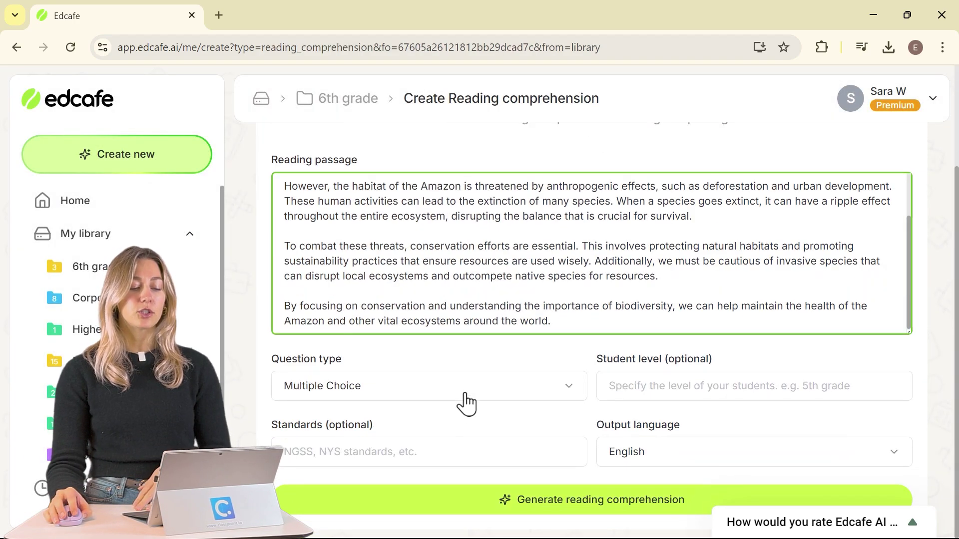
click(472, 397)
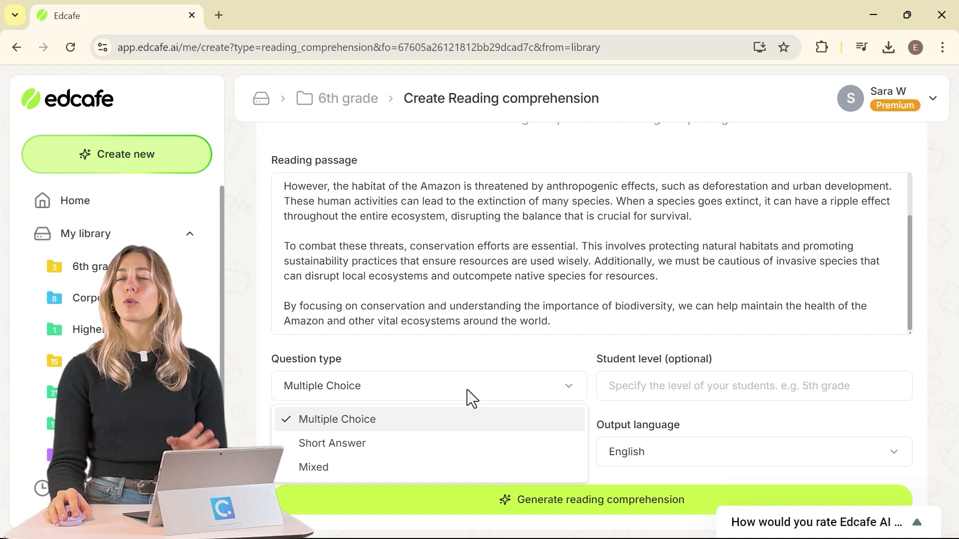
click(437, 468)
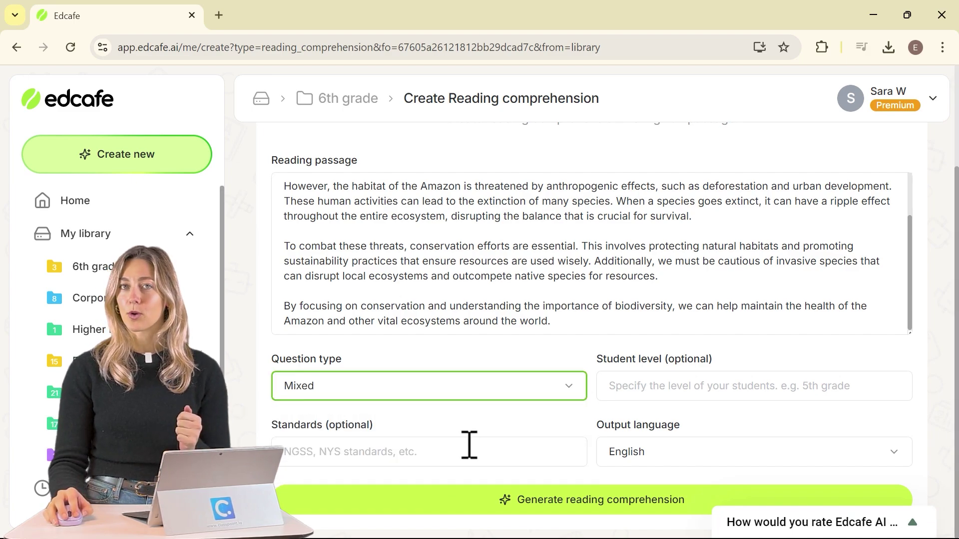
click(637, 385)
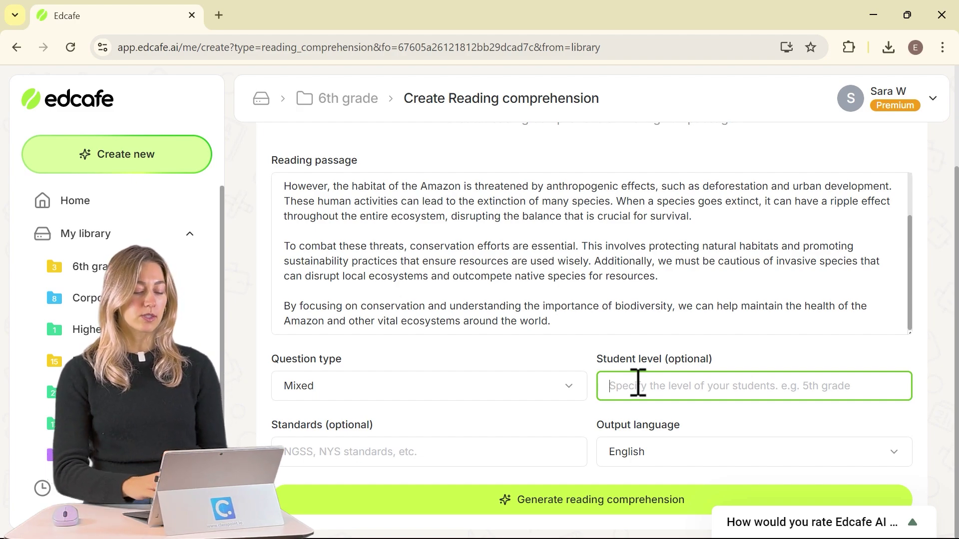
text(fi)
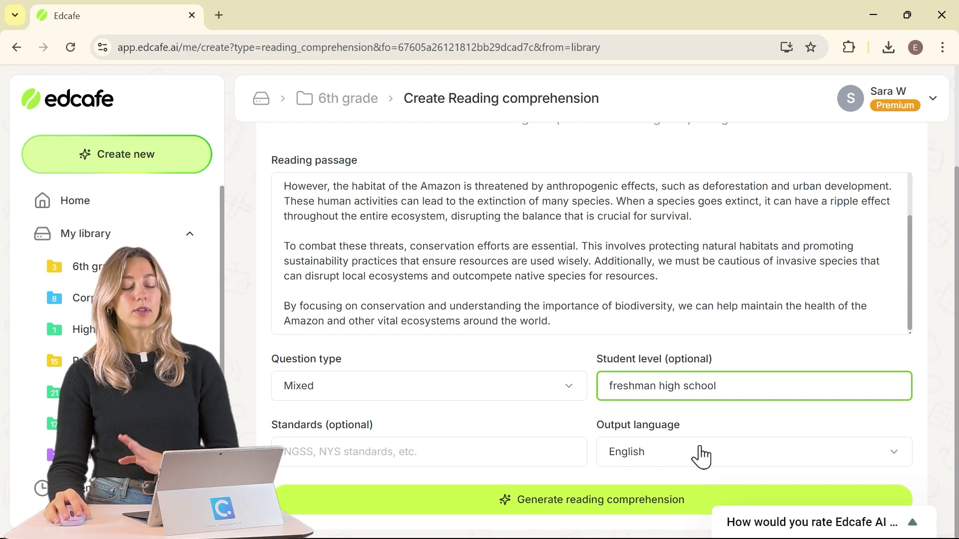
click(622, 505)
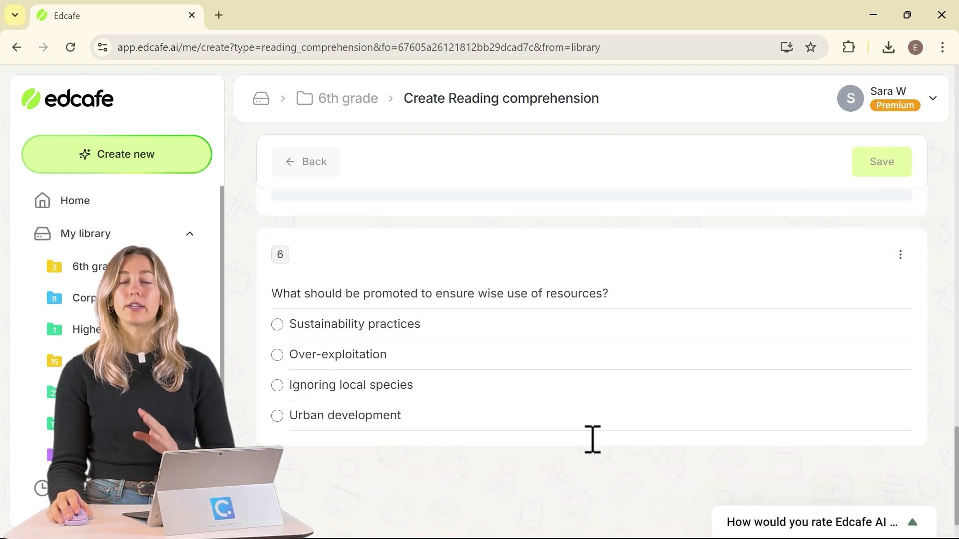
Review the generated comprehension questions, checking the answer choices, marked correct answers and explanations.
scroll(579, 438, up, 15)
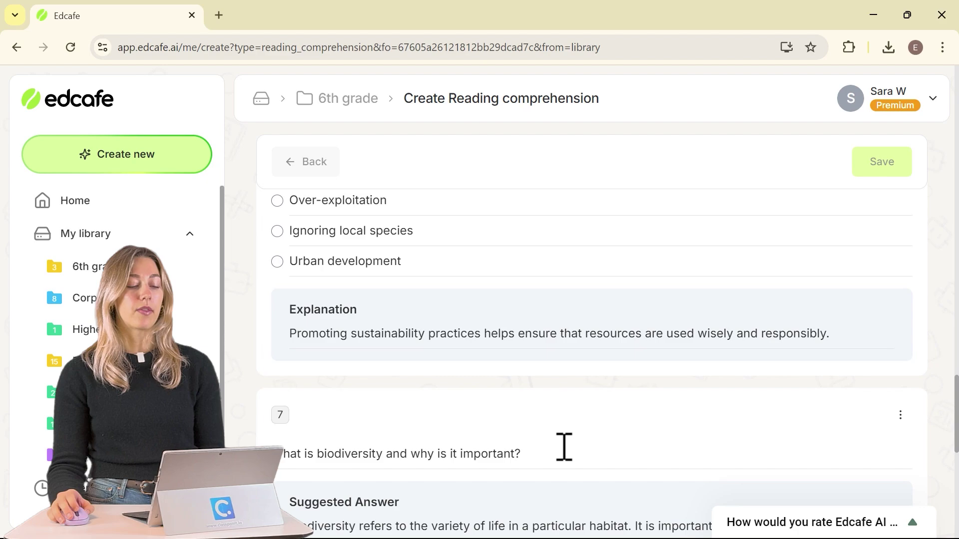
scroll(560, 435, up, 7)
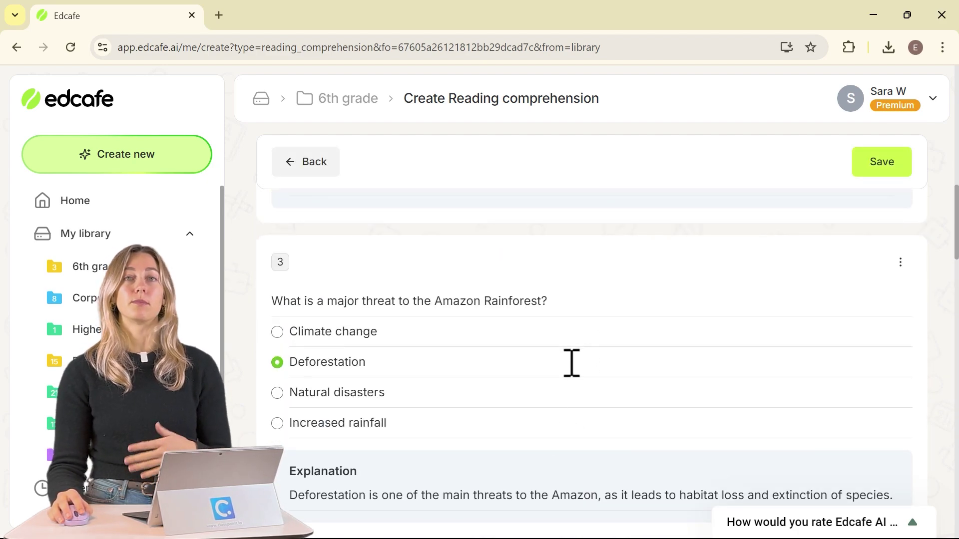
drag(571, 304, 469, 304)
click(484, 340)
click(447, 366)
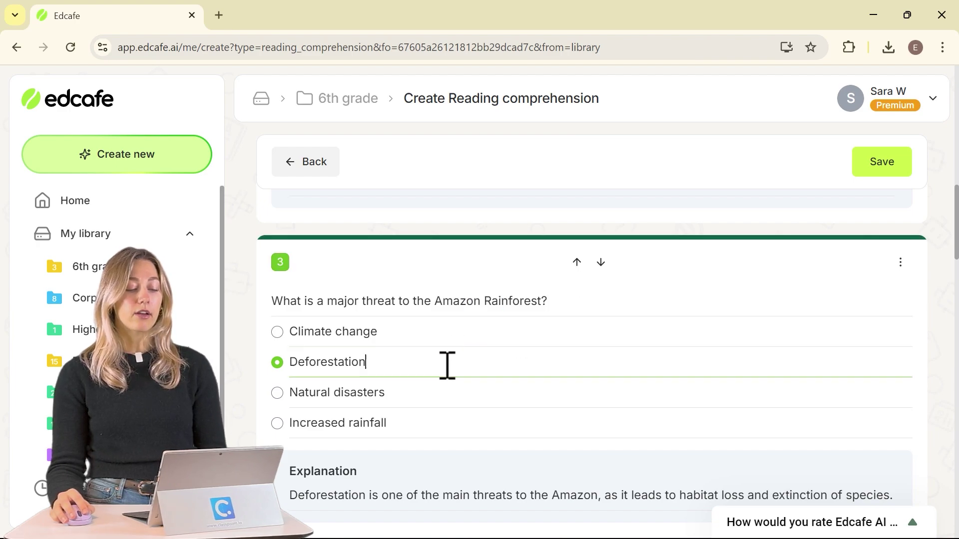
scroll(414, 350, down, 2)
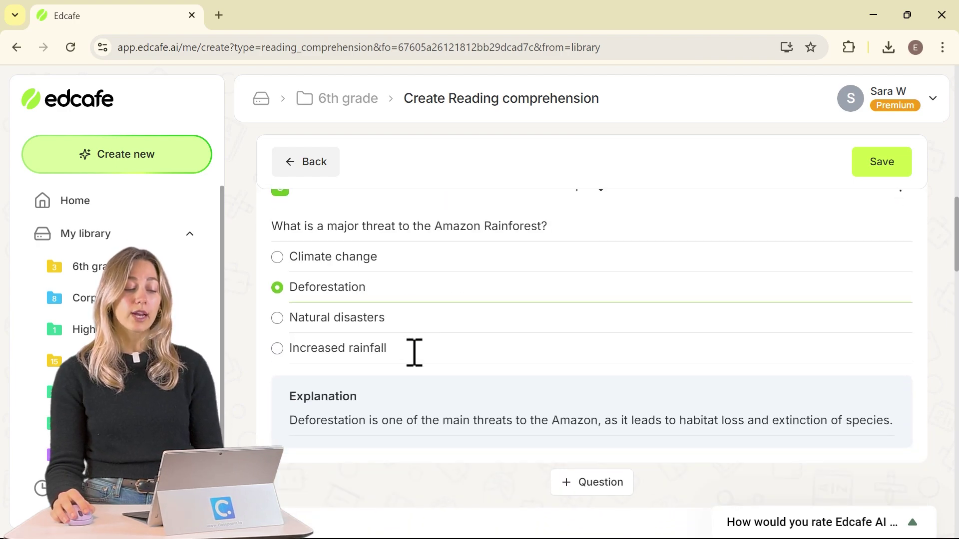
scroll(414, 347, down, 2)
click(454, 351)
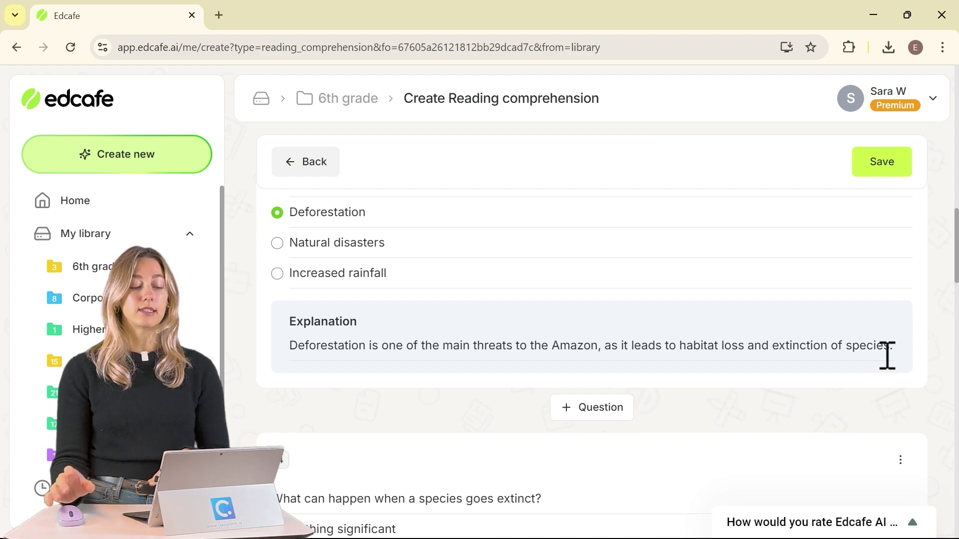
scroll(884, 322, down, 10)
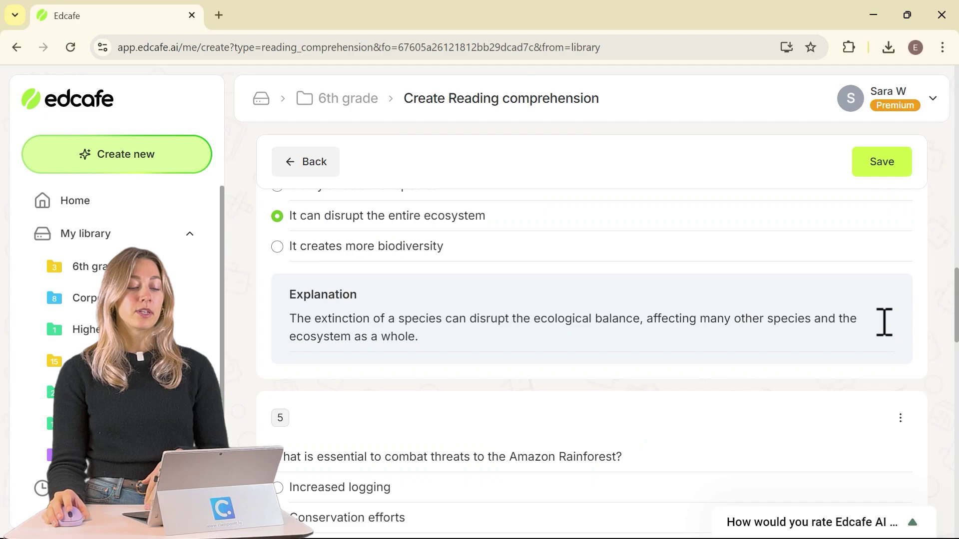
scroll(884, 323, down, 4)
scroll(882, 325, up, 13)
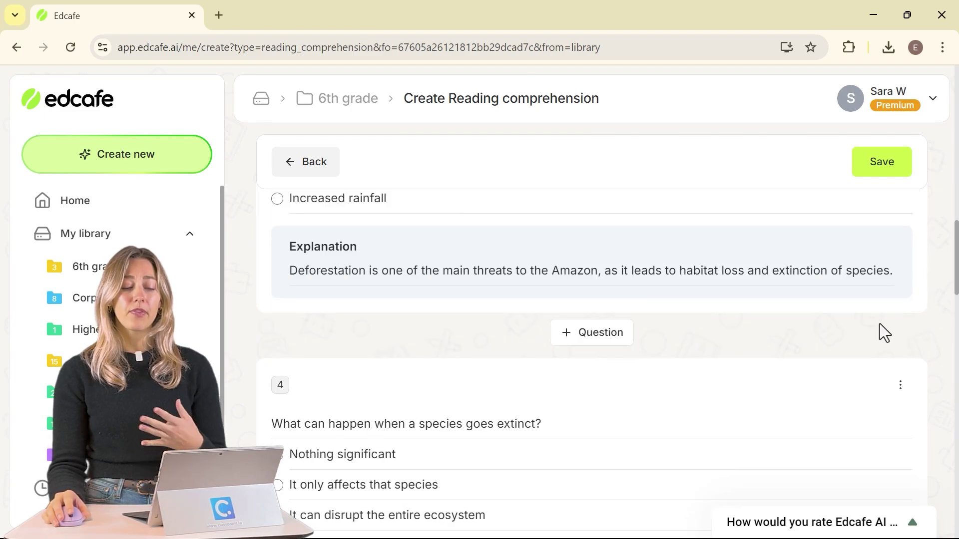
Add an AI generated short answer question after question 3 and check its suggested answer.
click(618, 339)
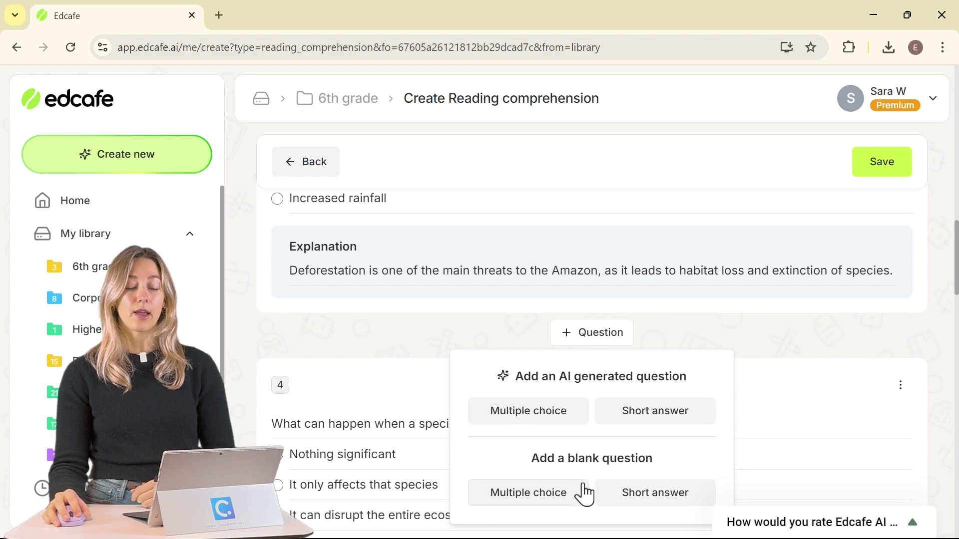
click(671, 421)
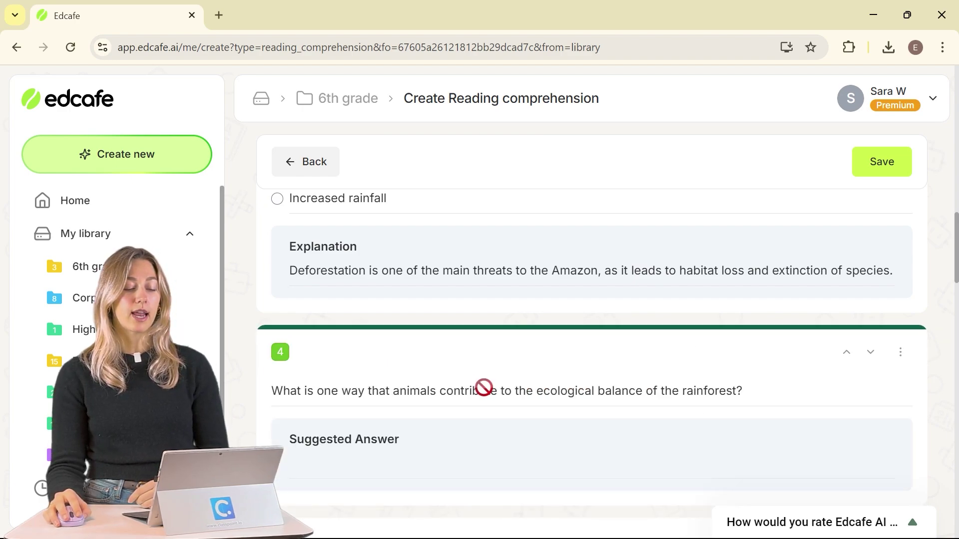
scroll(499, 419, down, 2)
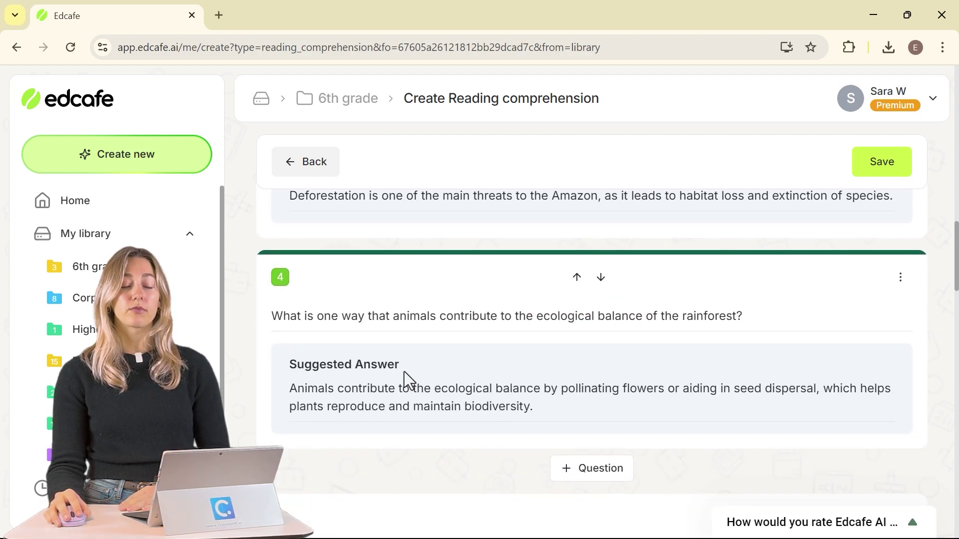
click(390, 394)
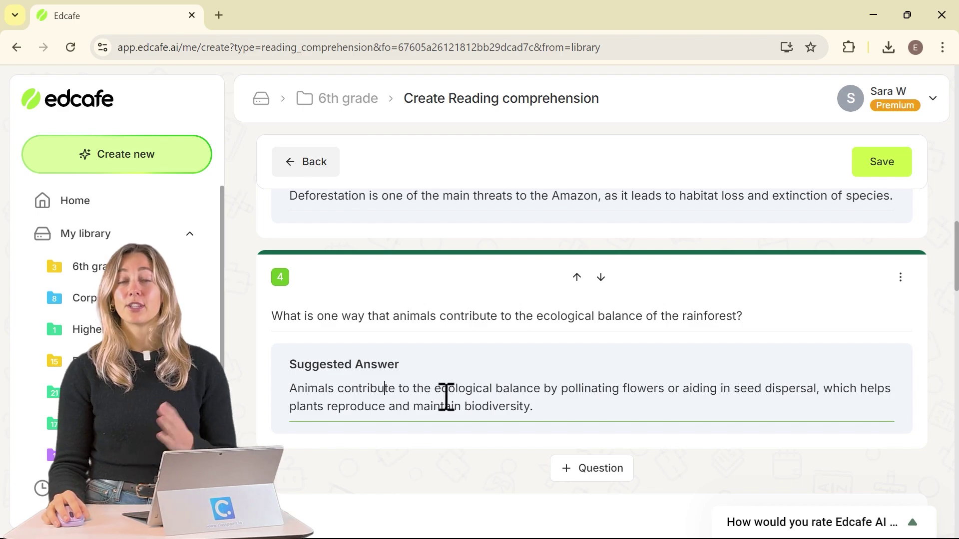
scroll(756, 367, up, 2)
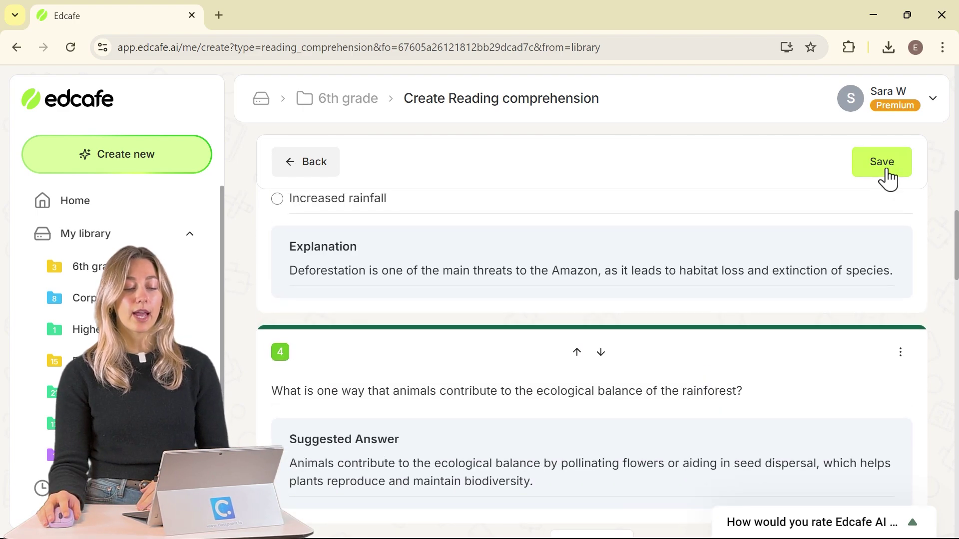
Save the reading comprehension as "Biodiversitty quiz" in the 6th grade folder with public visibility.
click(887, 172)
text(Biodiversitty quiz)
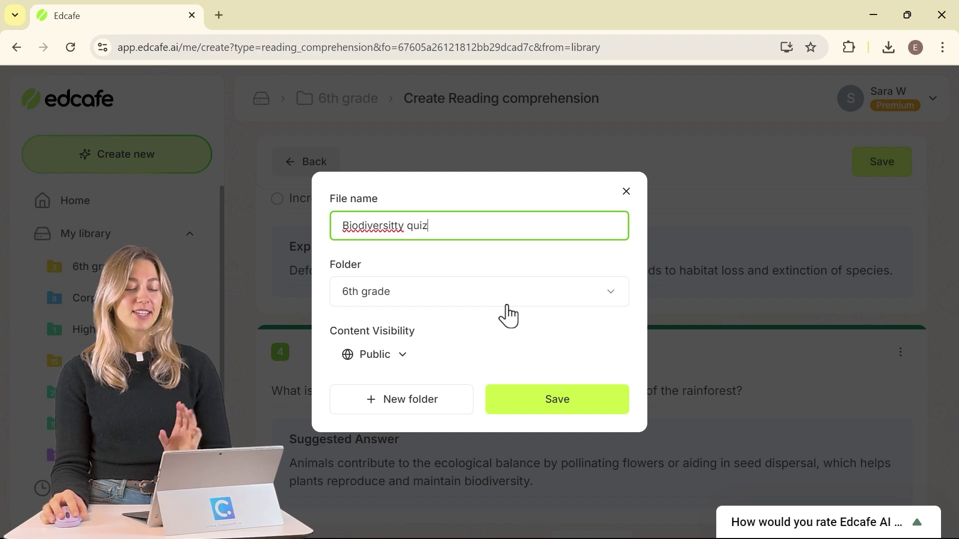
click(525, 411)
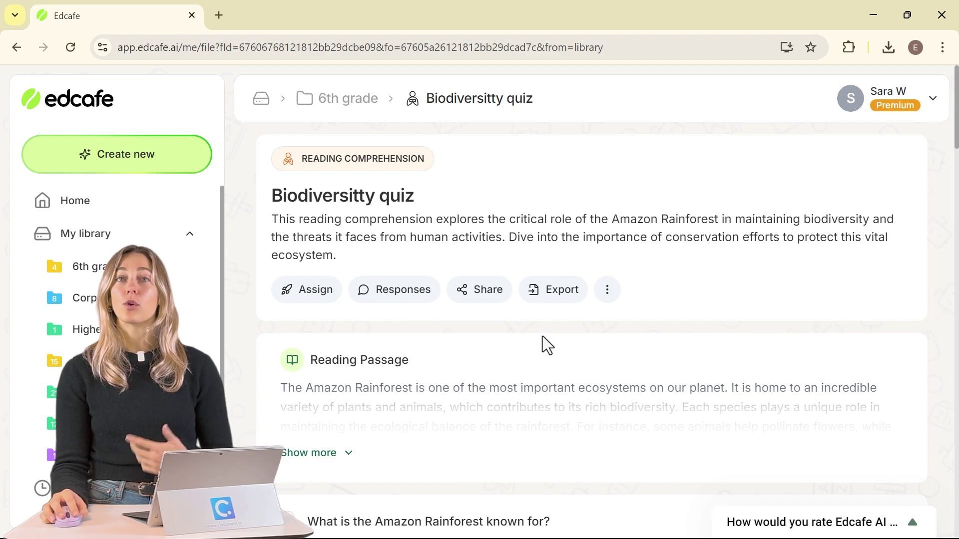
Check the export formats of the saved quiz and copy its assignment link for students.
click(563, 306)
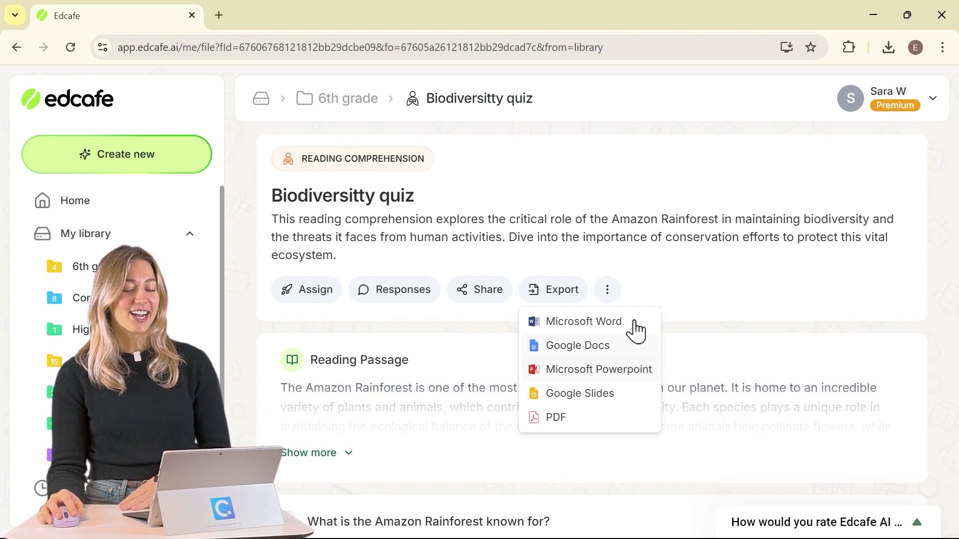
click(700, 297)
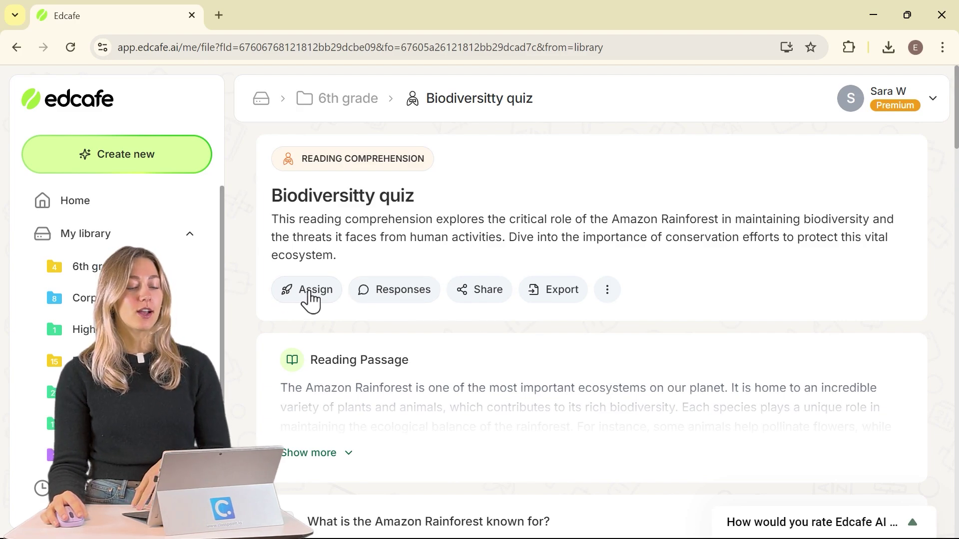
click(309, 298)
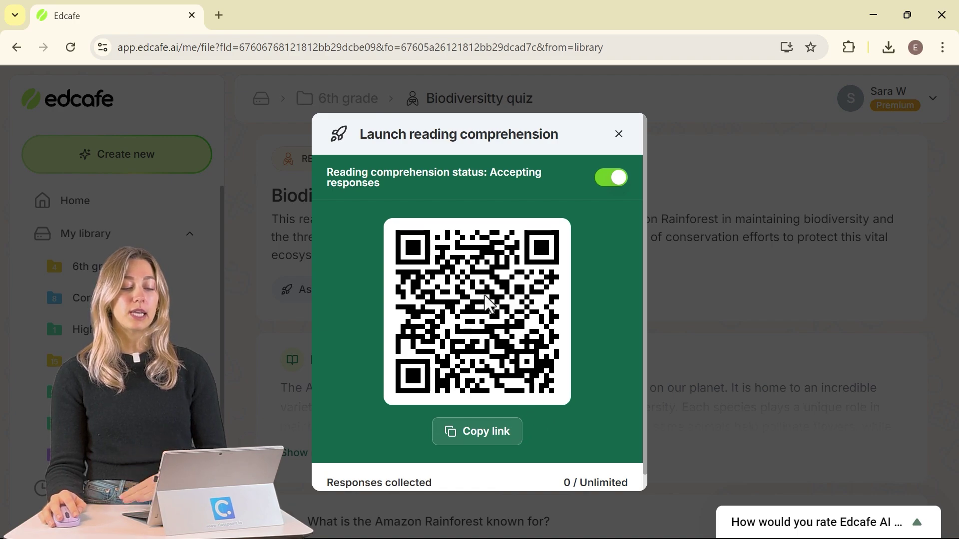
scroll(494, 275, down, 1)
scroll(495, 275, down, 1)
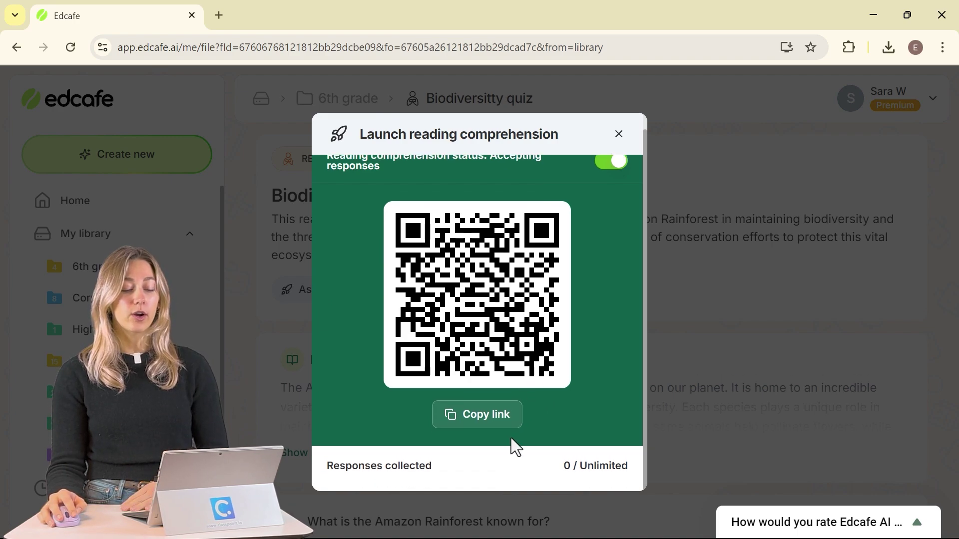
click(496, 418)
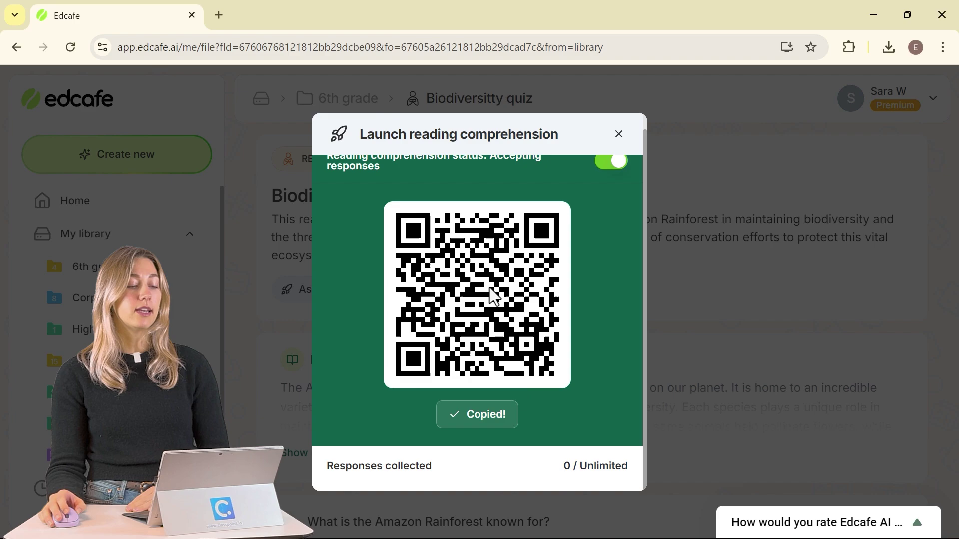
Open the copied assignment link in a new browser tab, enter a student's name and start the quiz.
click(219, 16)
key(ctrl+v)
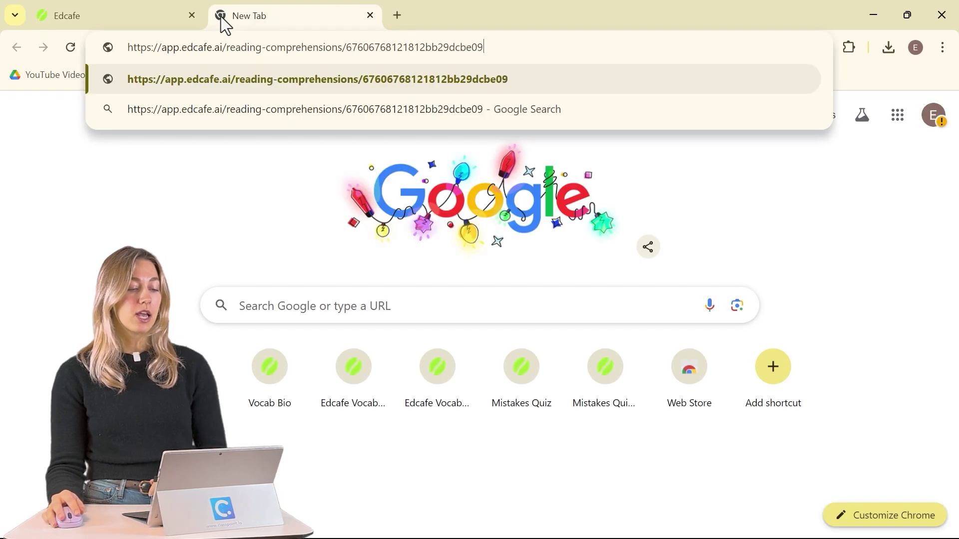
key(Return)
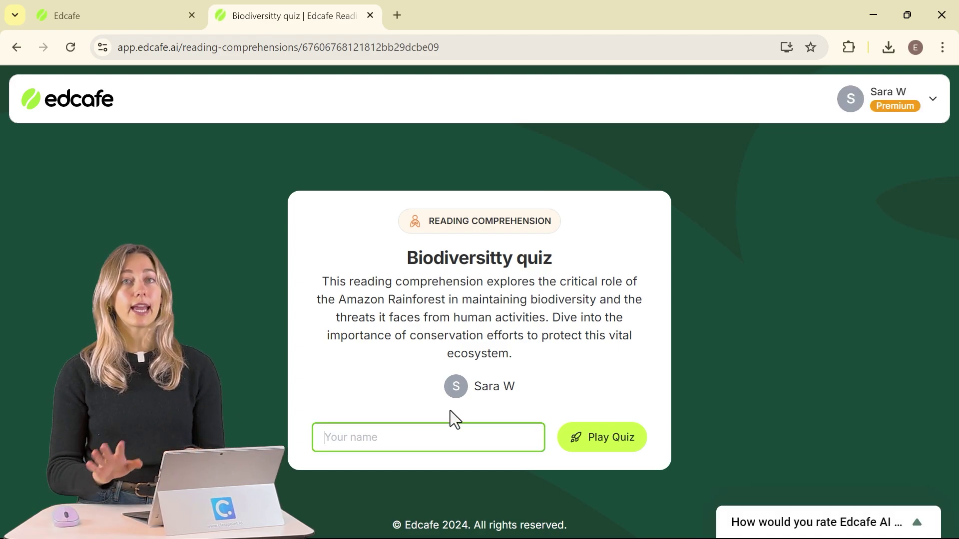
text(Alex)
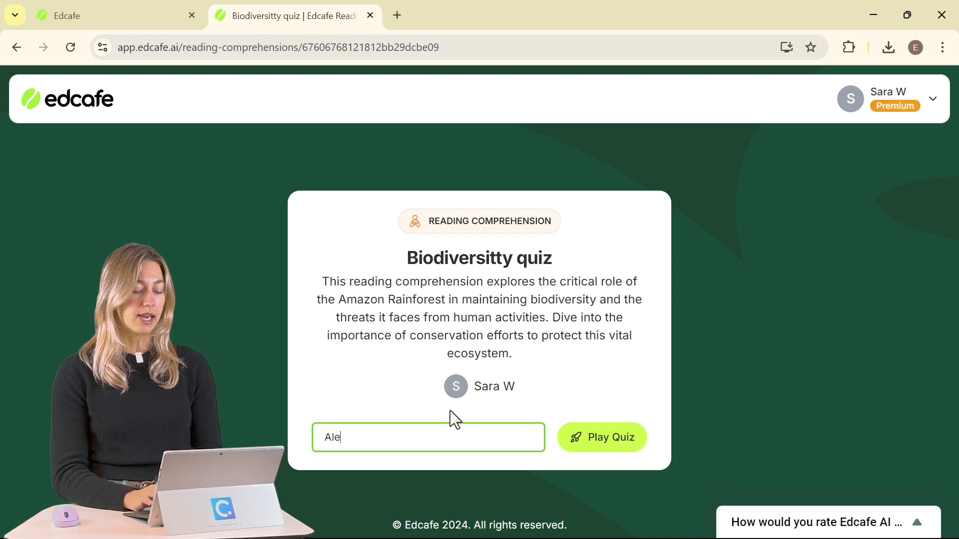
key(BackSpace)
text(x)
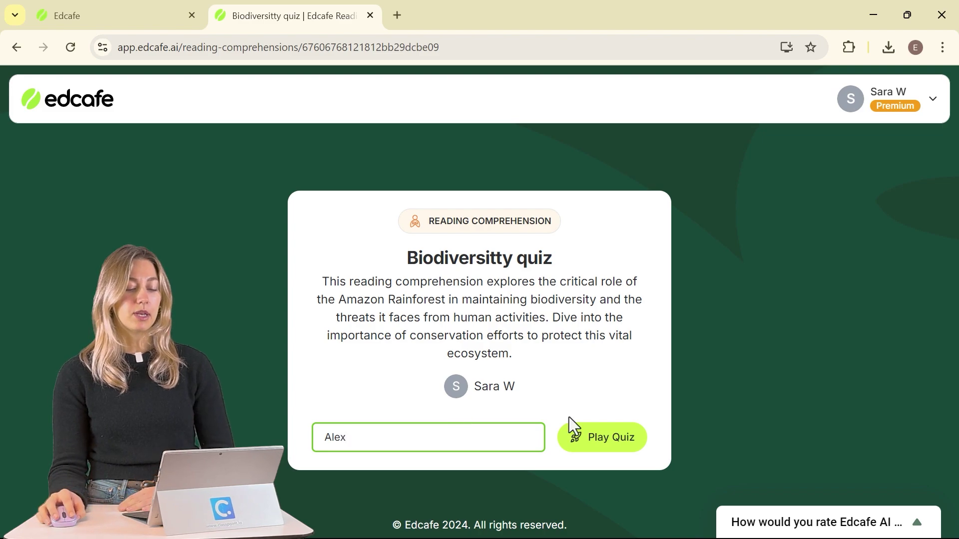
click(632, 444)
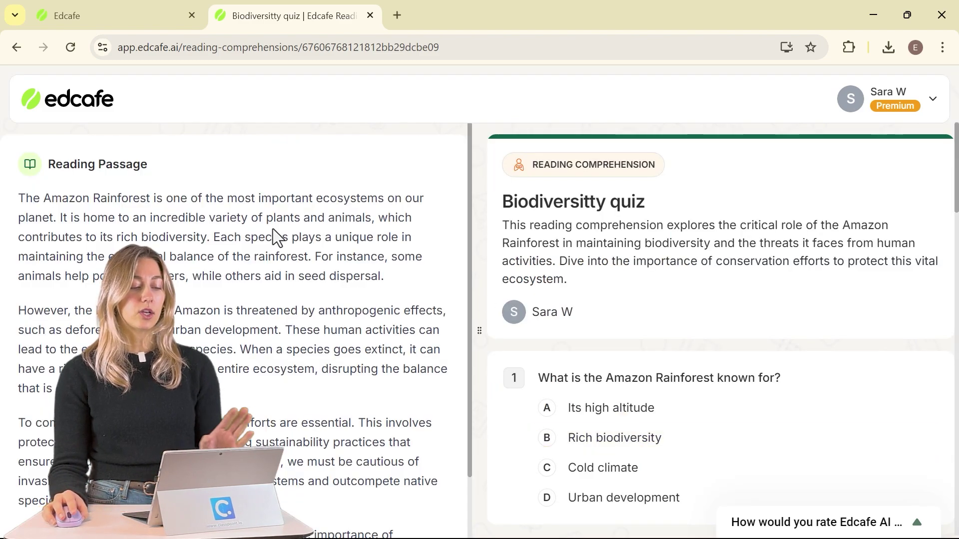
Read the passage, then answer question 1 with "Rich biodiversity" and question 2 with "They help pollinate flowers".
scroll(275, 229, down, 2)
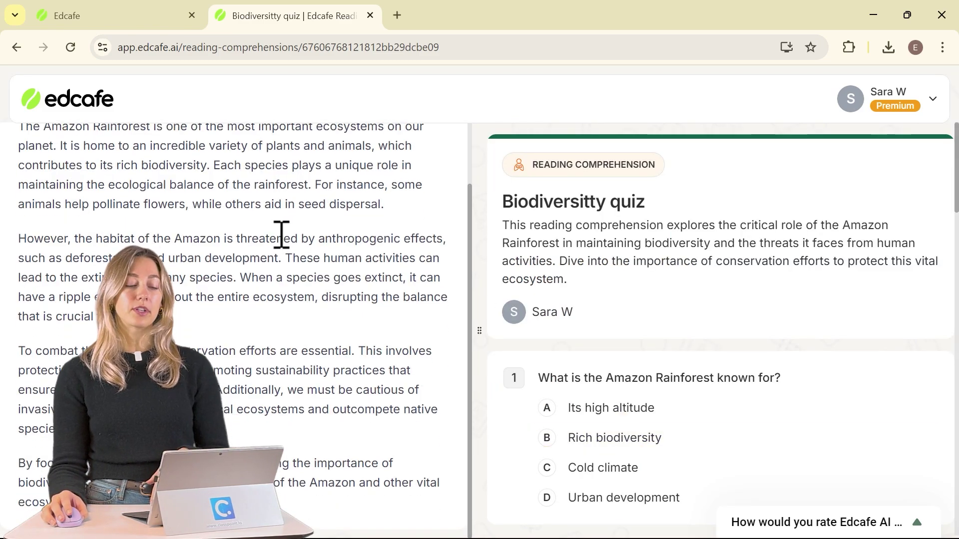
scroll(656, 294, down, 3)
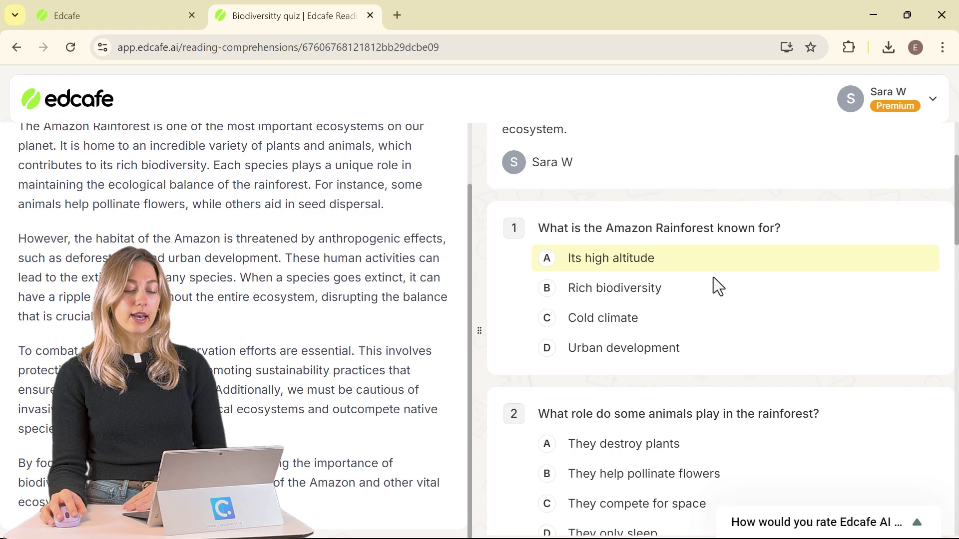
click(717, 295)
scroll(717, 284, down, 3)
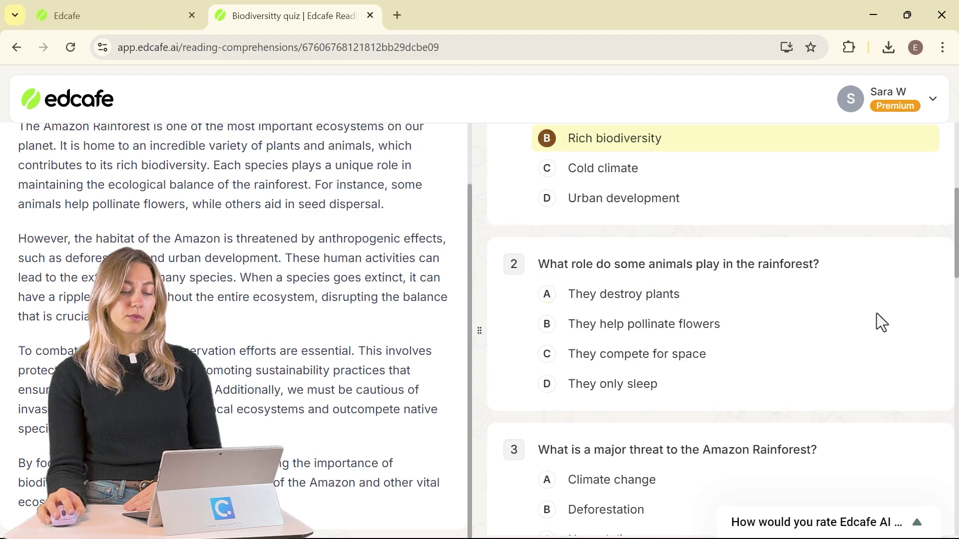
scroll(751, 314, down, 2)
click(776, 252)
Answer question 4 with "the eat and provide energy to others" and pick answers for the remaining multiple-choice questions.
scroll(804, 286, down, 5)
click(728, 327)
text(the eat and)
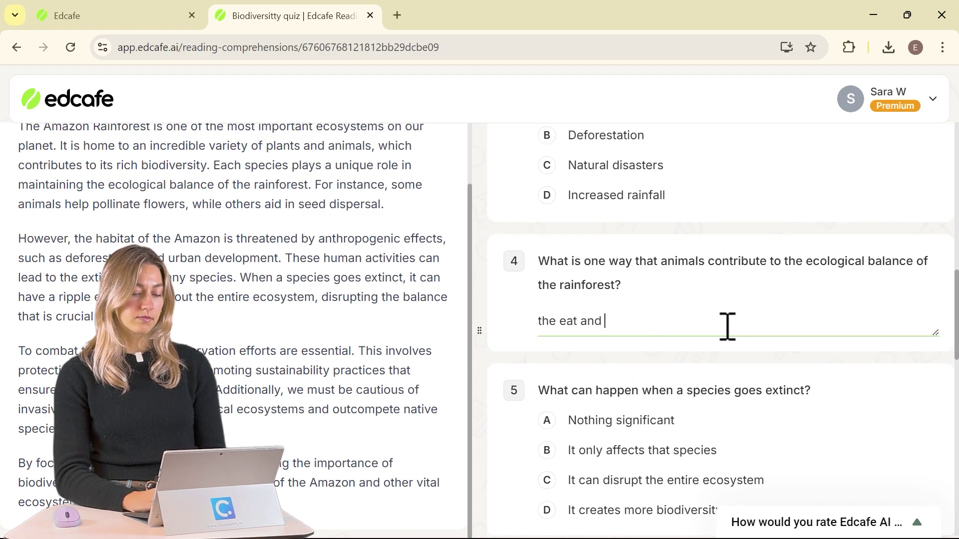
click(761, 272)
Answer question 8 with "animlas and where they live and survive", question 9 with "kill others" and question 10 with "recycle", and submit the answers.
click(745, 240)
text(animlas and where they live and survive)
click(794, 332)
text(kill others)
click(724, 445)
text(recycle)
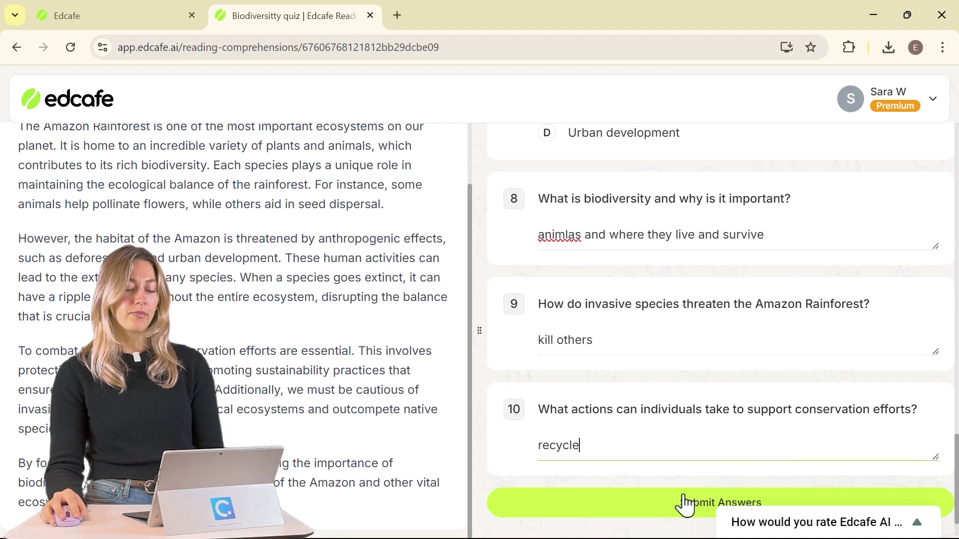
click(685, 502)
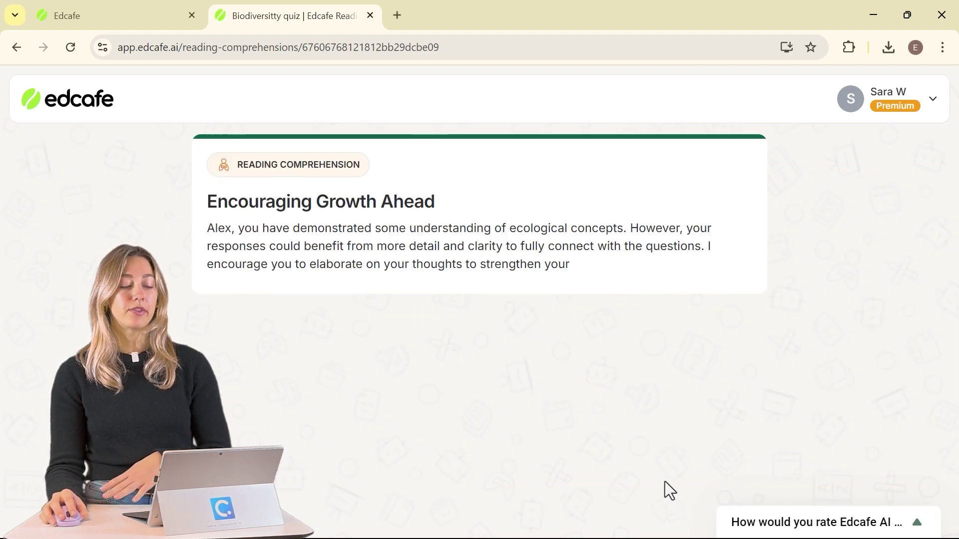
Review the student's results page, checking the AI summary, the score, the marked answers, the explanations and the feedback on short answers.
scroll(481, 324, down, 1)
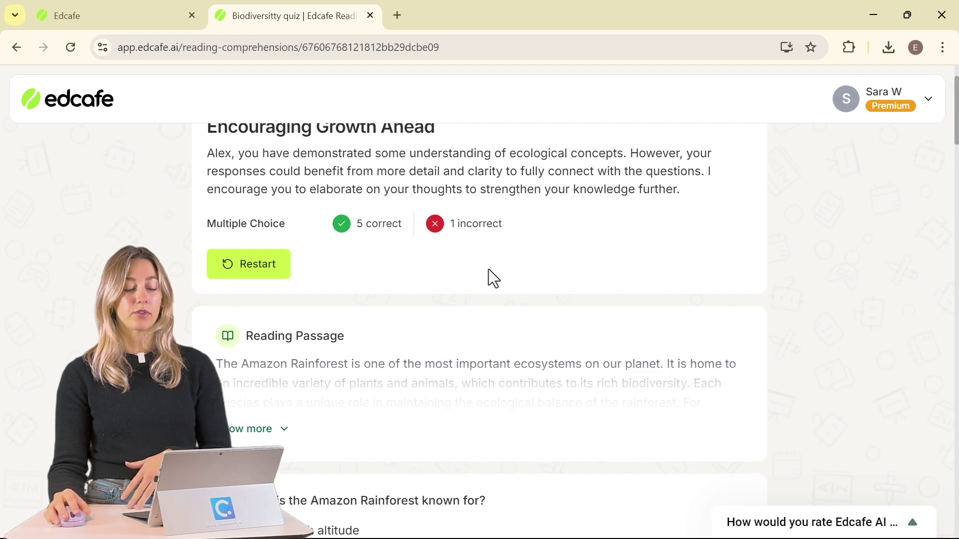
scroll(491, 278, down, 1)
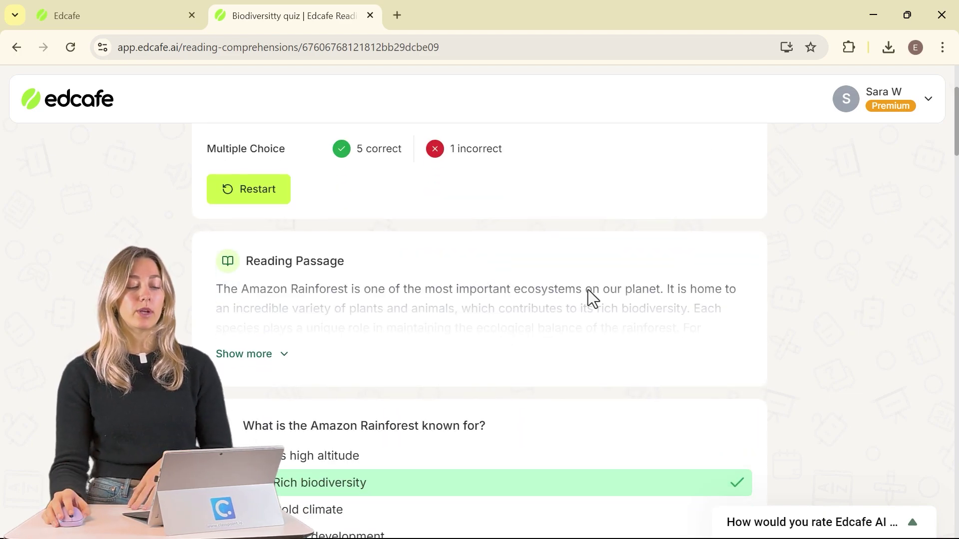
scroll(649, 258, up, 2)
scroll(657, 262, down, 2)
scroll(614, 285, down, 3)
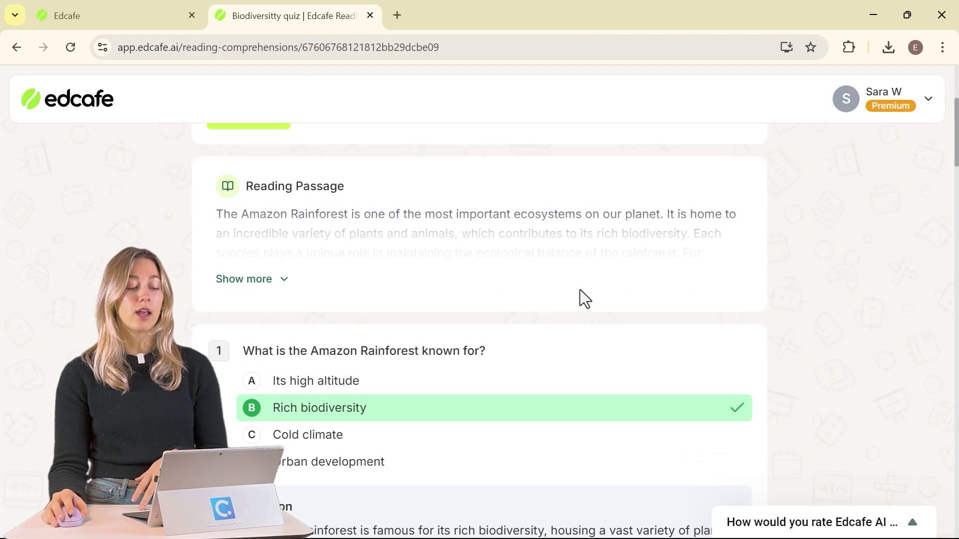
scroll(469, 300, down, 1)
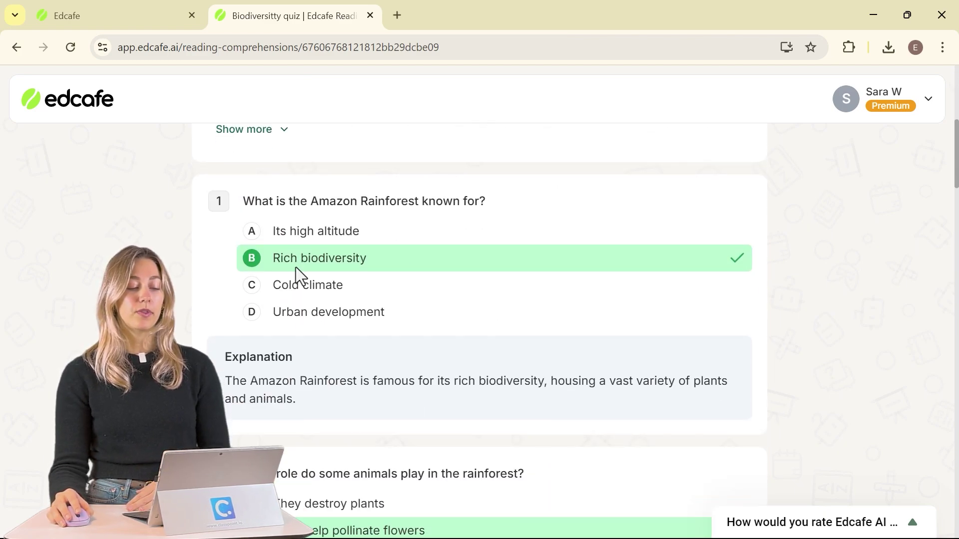
scroll(299, 274, down, 6)
scroll(345, 309, down, 3)
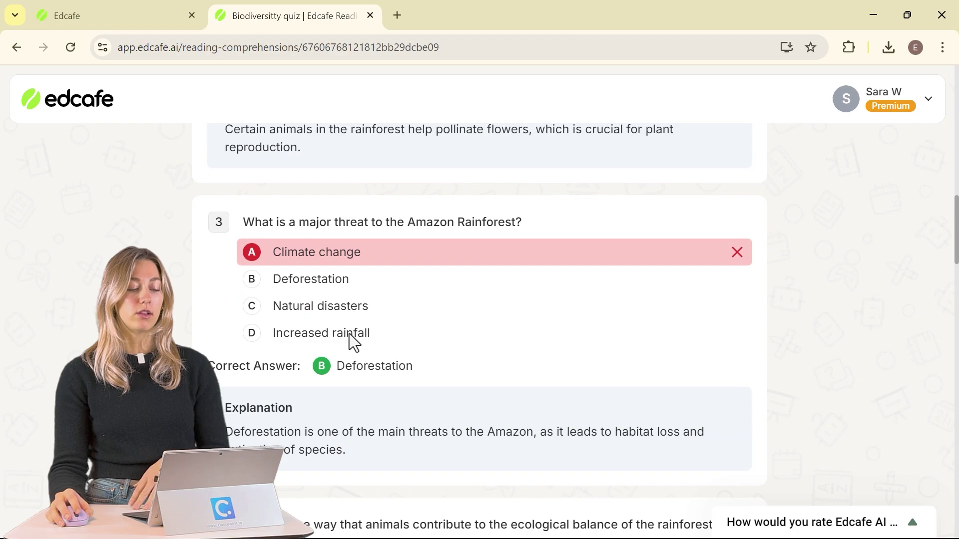
scroll(332, 345, down, 3)
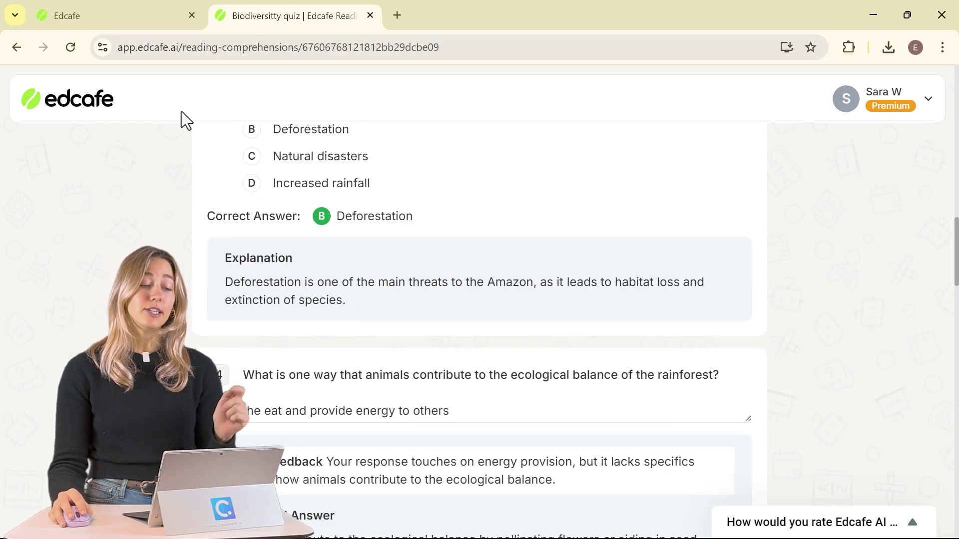
Return to the teacher's view of the quiz and examine its responses report by question and by participant.
click(131, 16)
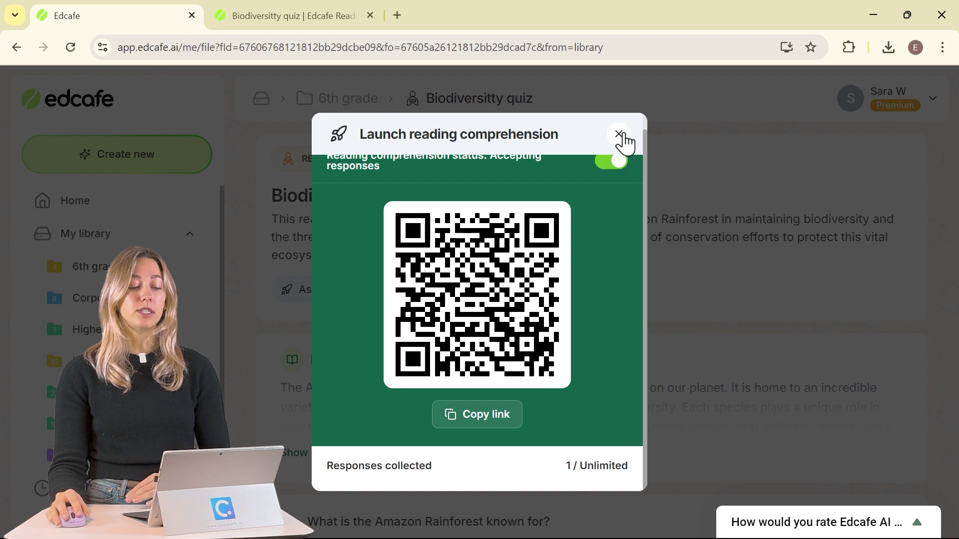
click(618, 133)
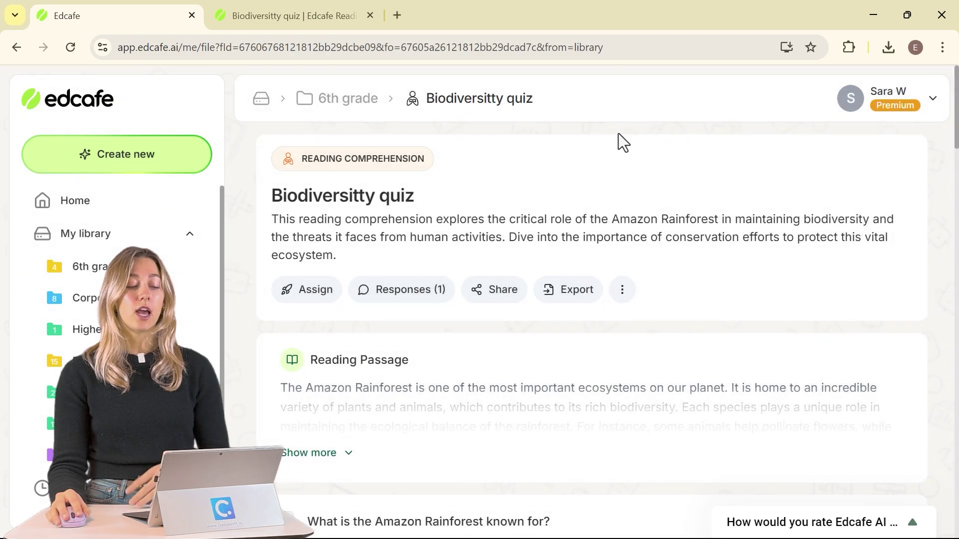
click(410, 297)
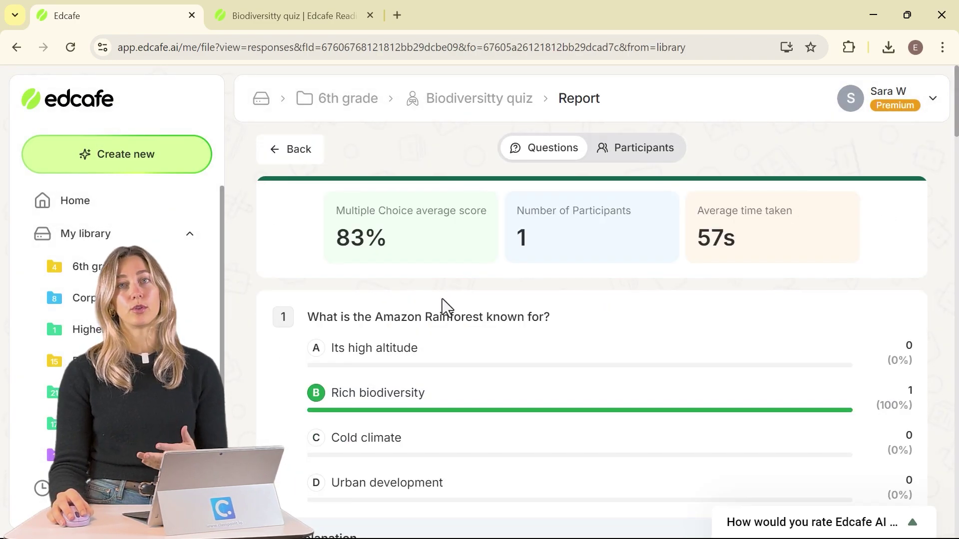
scroll(505, 329, down, 7)
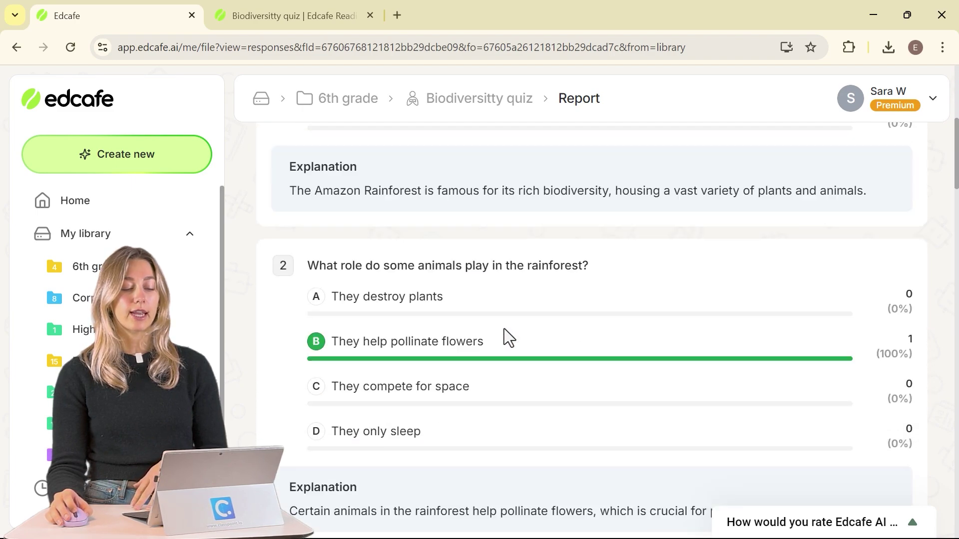
scroll(503, 327, down, 5)
scroll(503, 324, up, 10)
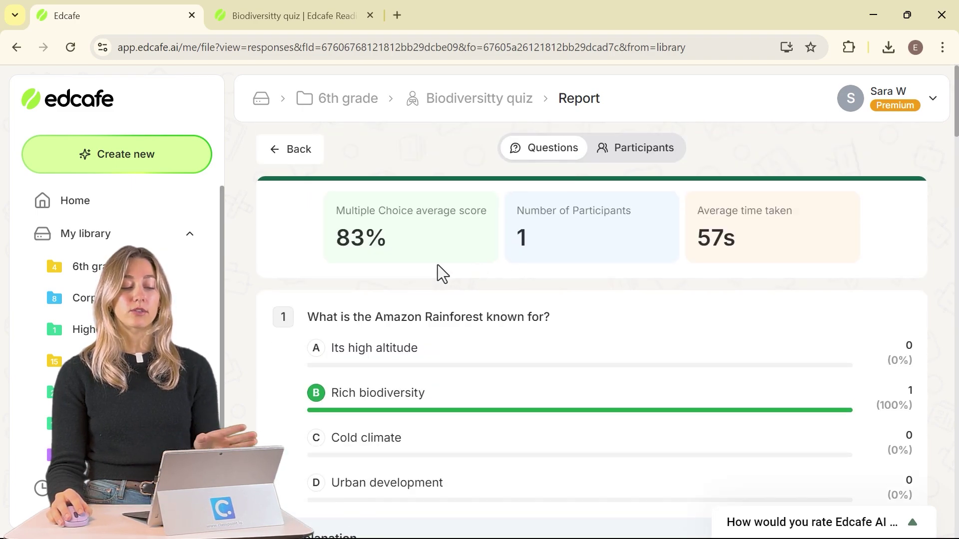
click(640, 153)
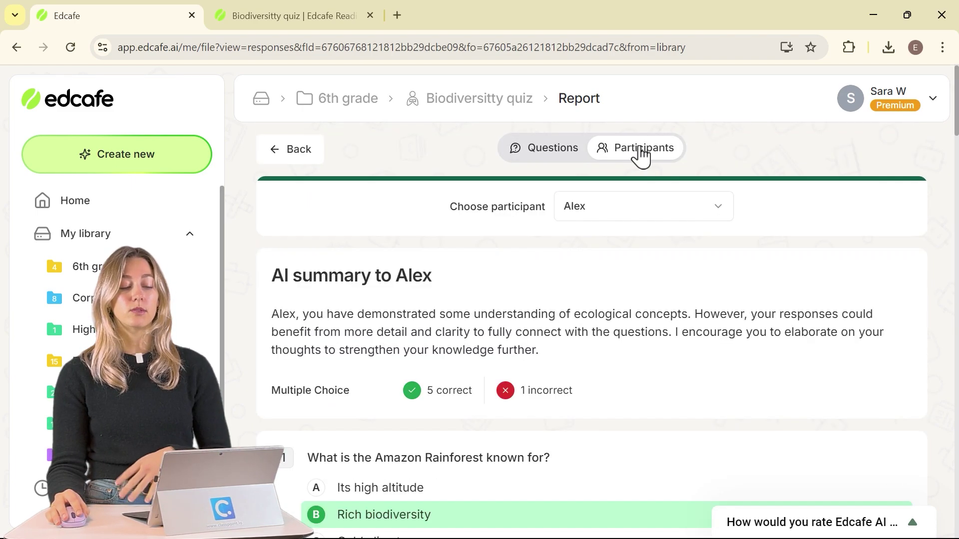
click(584, 217)
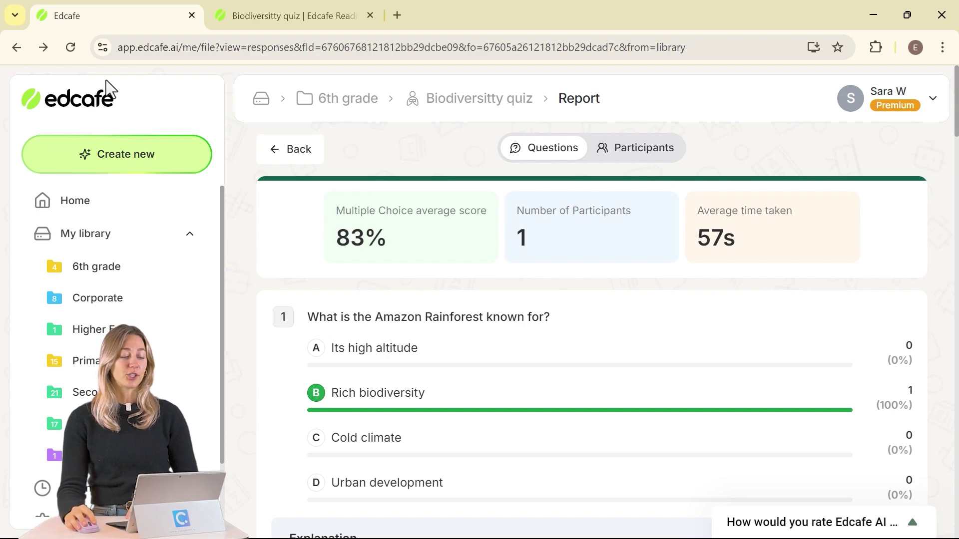
Start creating a new custom bot in the 6th grade folder.
click(124, 156)
scroll(384, 324, down, 2)
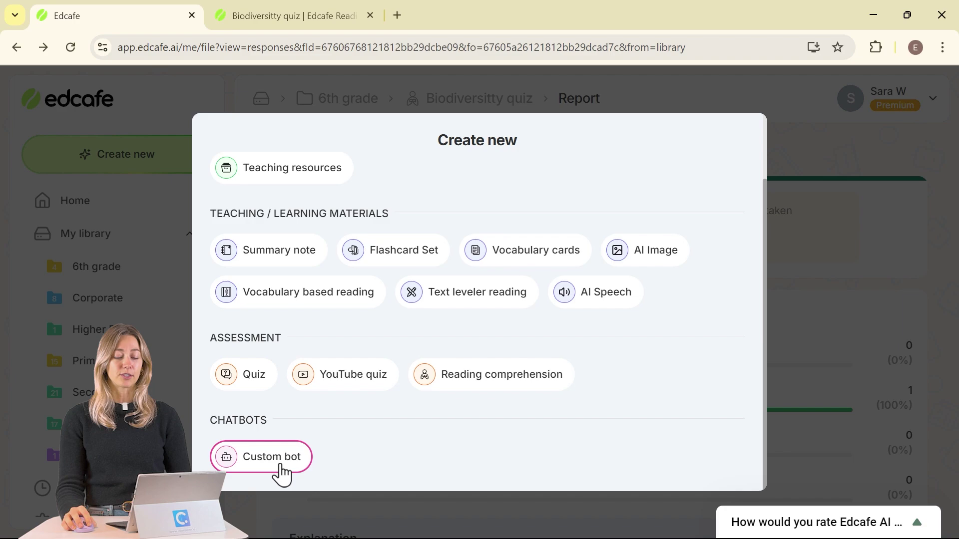
click(279, 474)
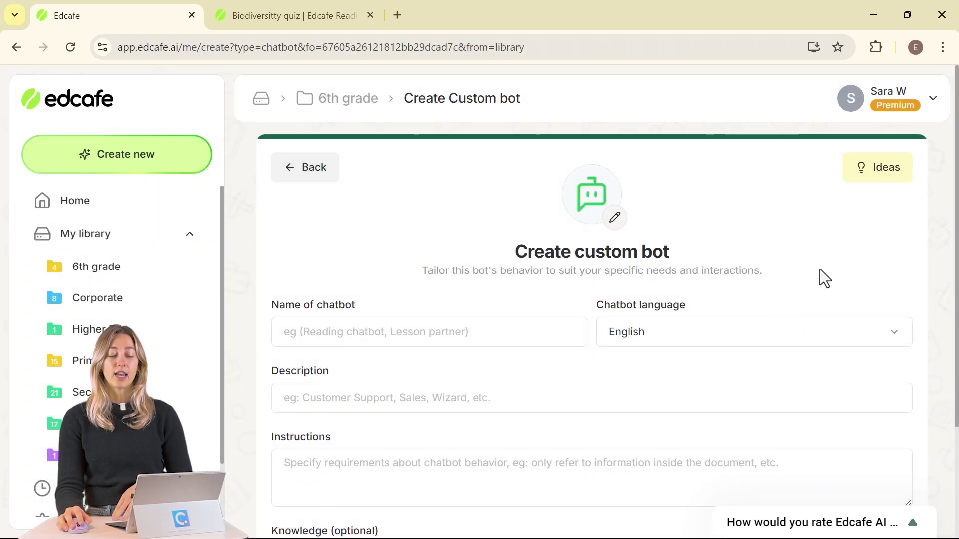
Look over the custom bot form's fields and the suggested example chatbots without choosing one.
scroll(749, 269, down, 2)
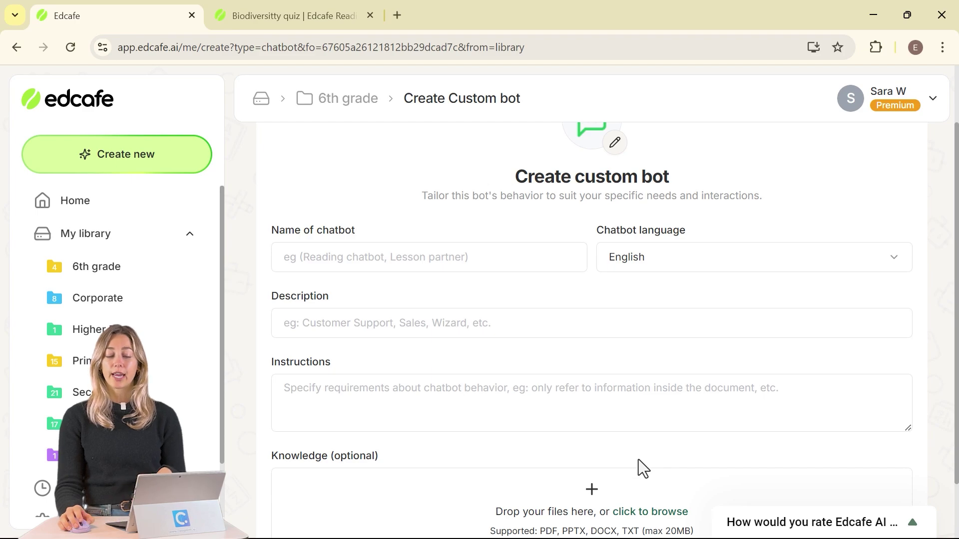
scroll(638, 460, up, 2)
click(871, 184)
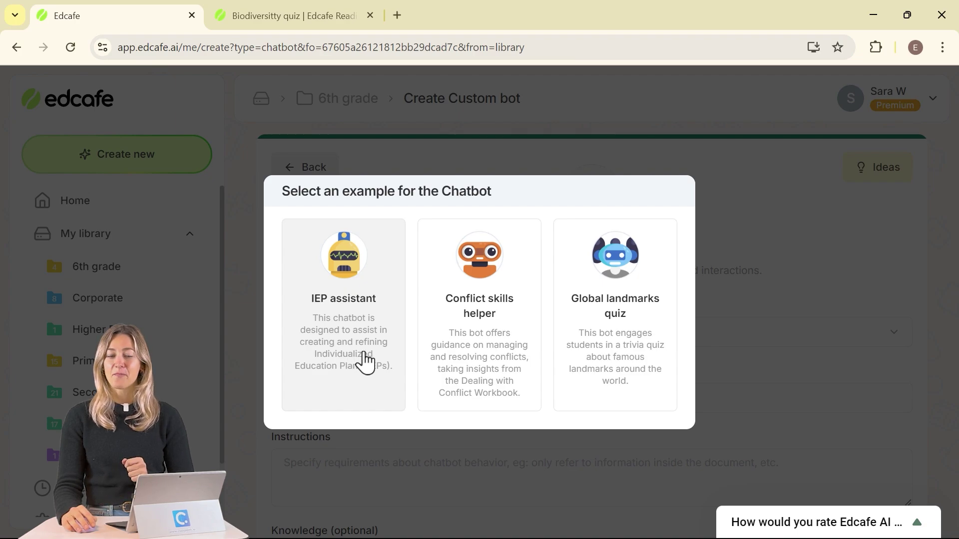
click(889, 245)
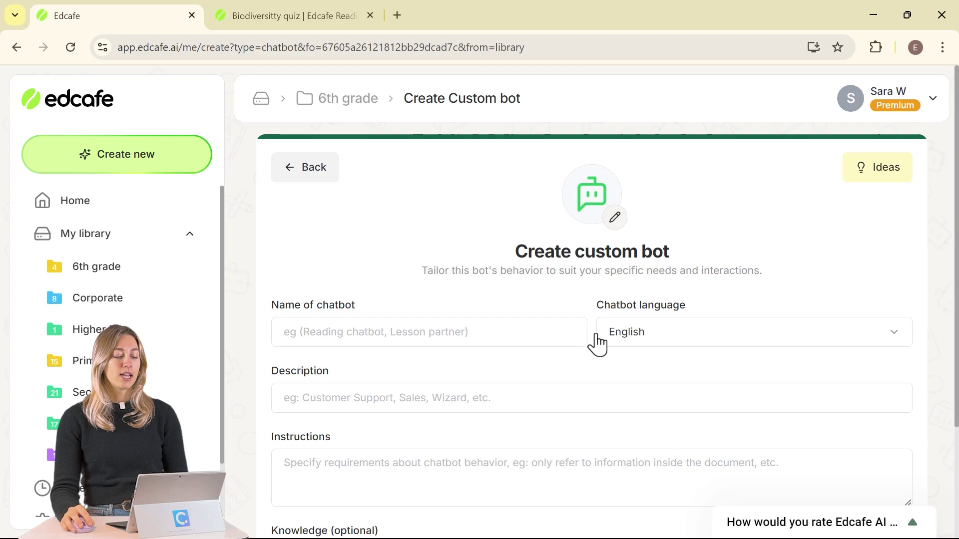
Name the chatbot "Interactive Virtual Field Trip Guide" and describe it as "Guide through a field trip to learn something new".
scroll(505, 334, down, 3)
click(478, 190)
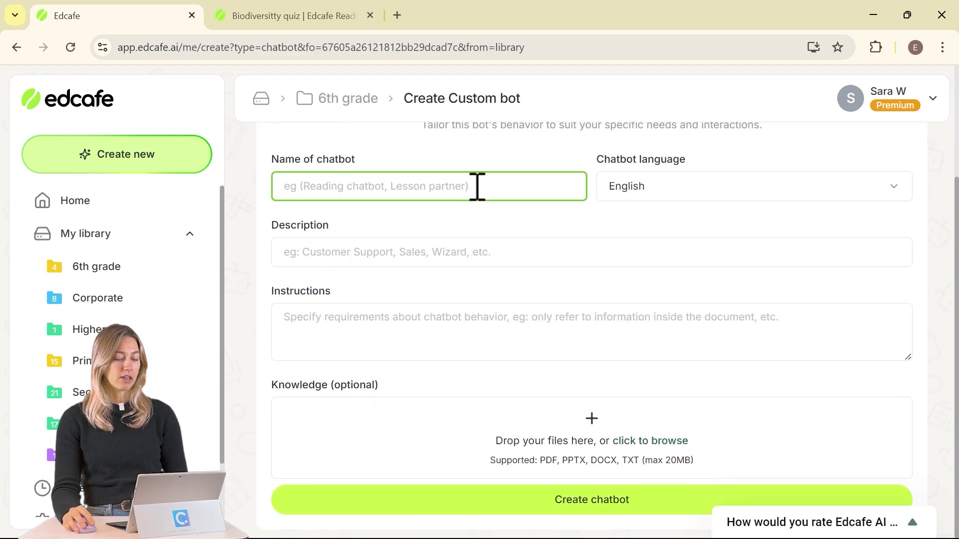
text(Interactive Virtual Field Trip Guide)
click(492, 251)
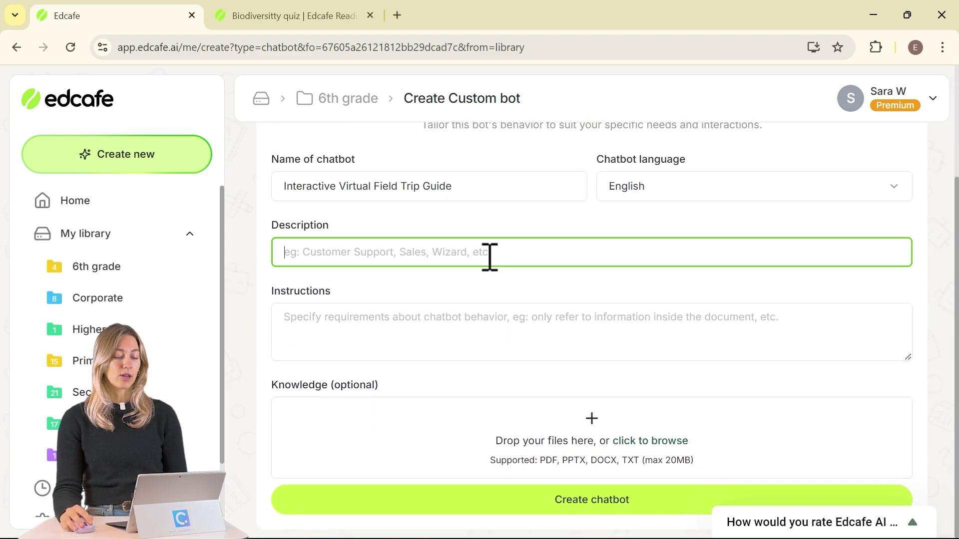
text(Guide through a field trip to learn something new)
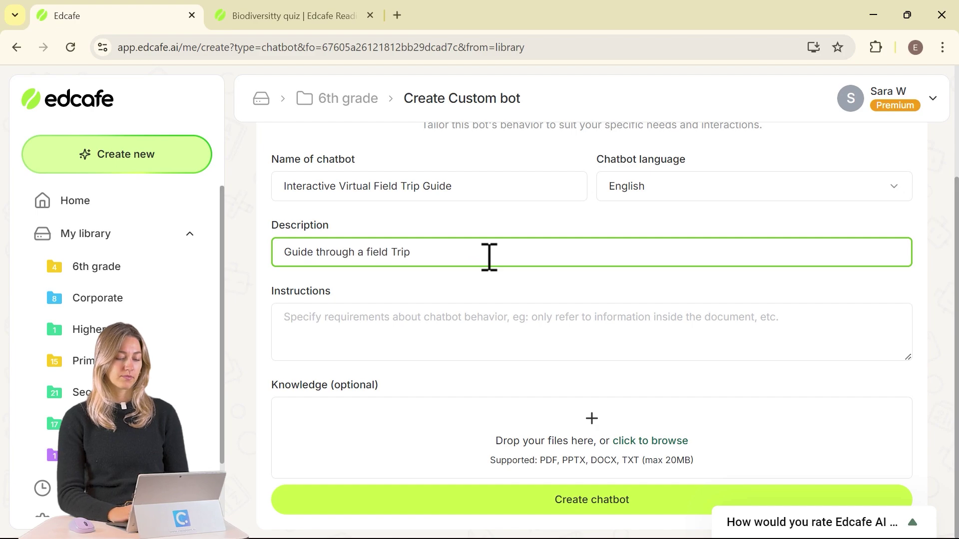
Instruct the bot to guide virtual visits to landmarks like the Great Wall of China, answer questions, suggest related activities and quiz students on landmark locations.
click(483, 327)
text(Act as a tour guide for virtual visits to landmarks like the Great Wall of China, the Louvre, or NASA.Answer questions about these places and their historical or scientific significance.Suggest related activities, such as drawing a landmark or researching its history. Then quiz students on different landmarks and where they are located)
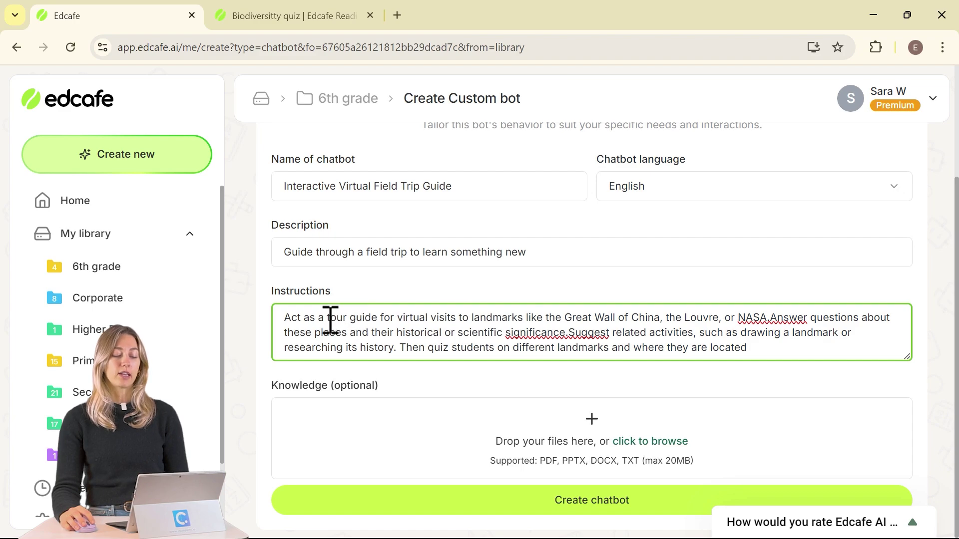
drag(328, 317, 404, 318)
click(510, 322)
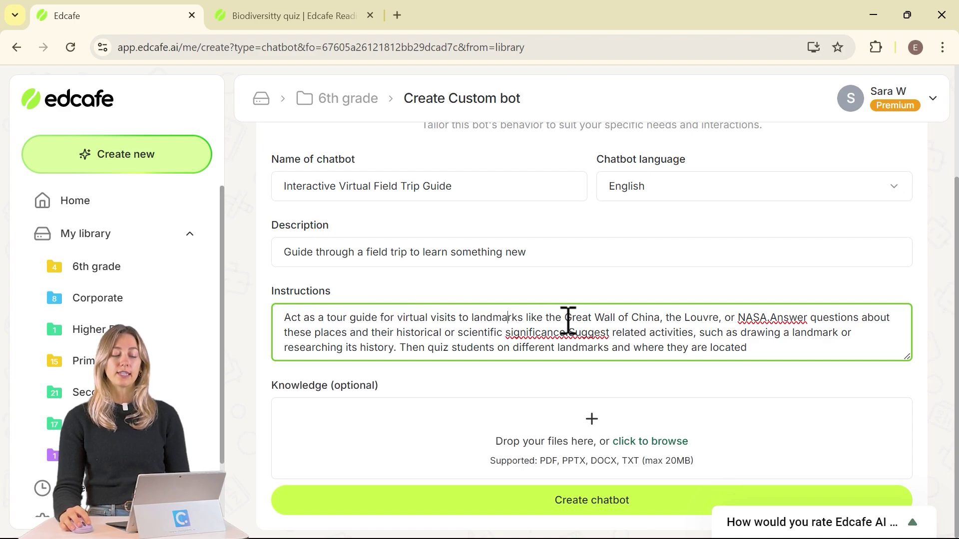
click(630, 320)
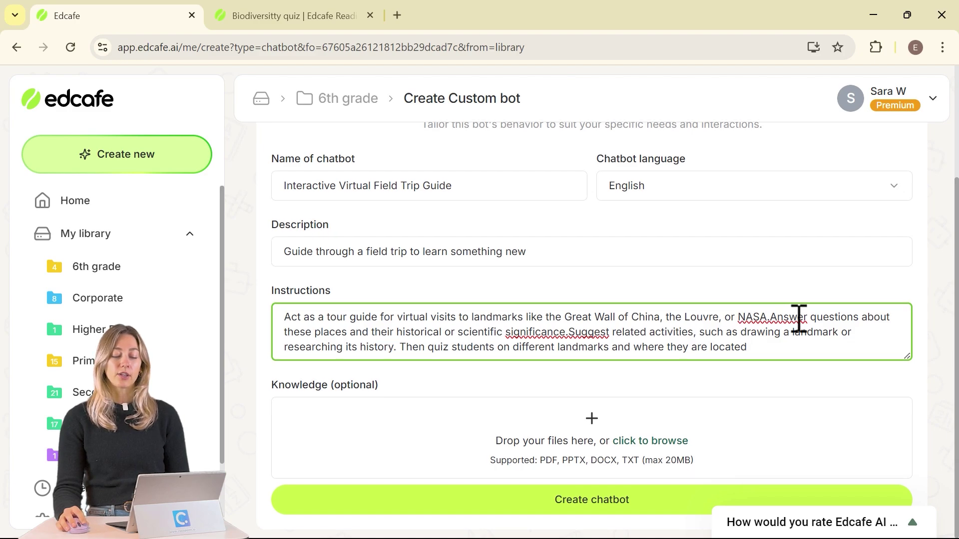
Insert the missing spaces after "NASA." and "significance." in the chatbot's instructions.
click(772, 320)
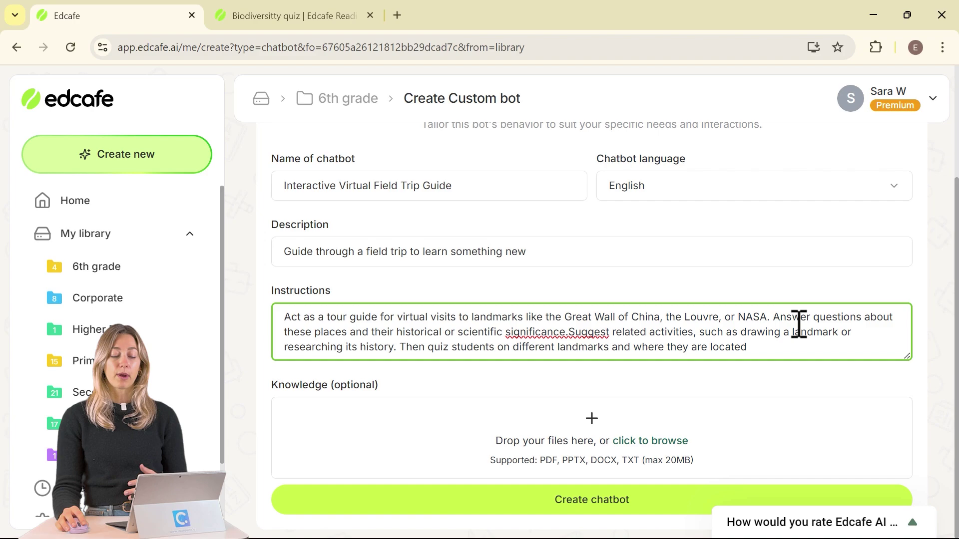
click(568, 332)
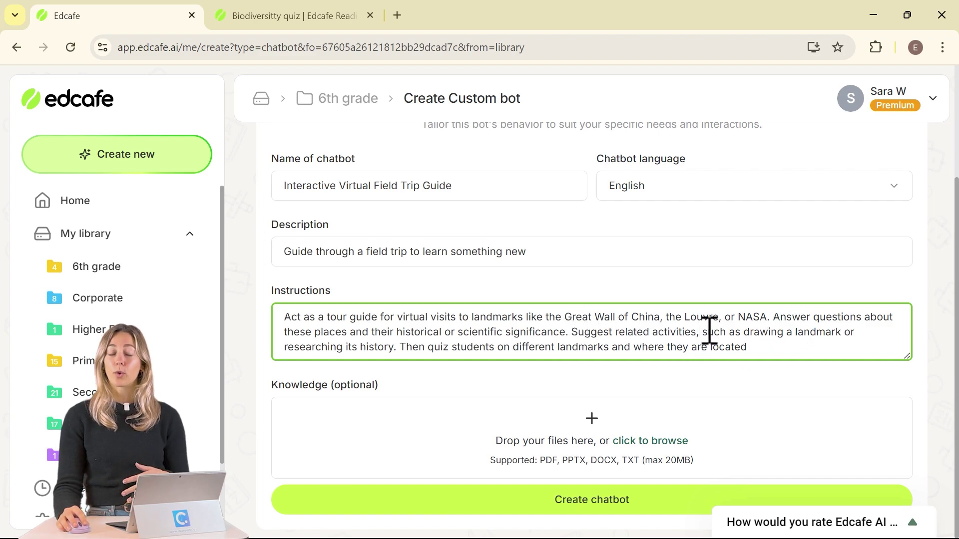
drag(495, 347, 752, 358)
click(751, 356)
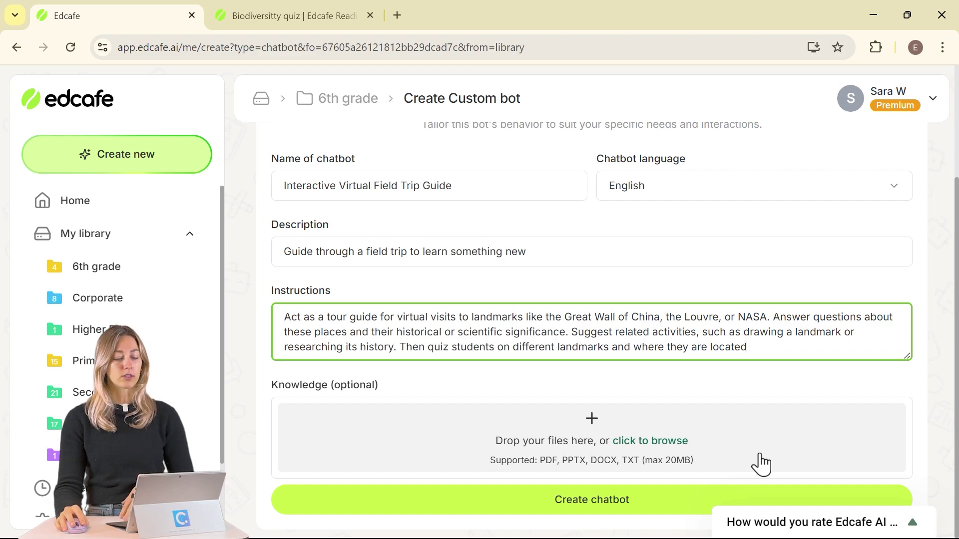
Dismiss the knowledge file picker without choosing a file, and start creating teaching resources in a new browser tab at app.edcafe.ai/me/home.
click(672, 442)
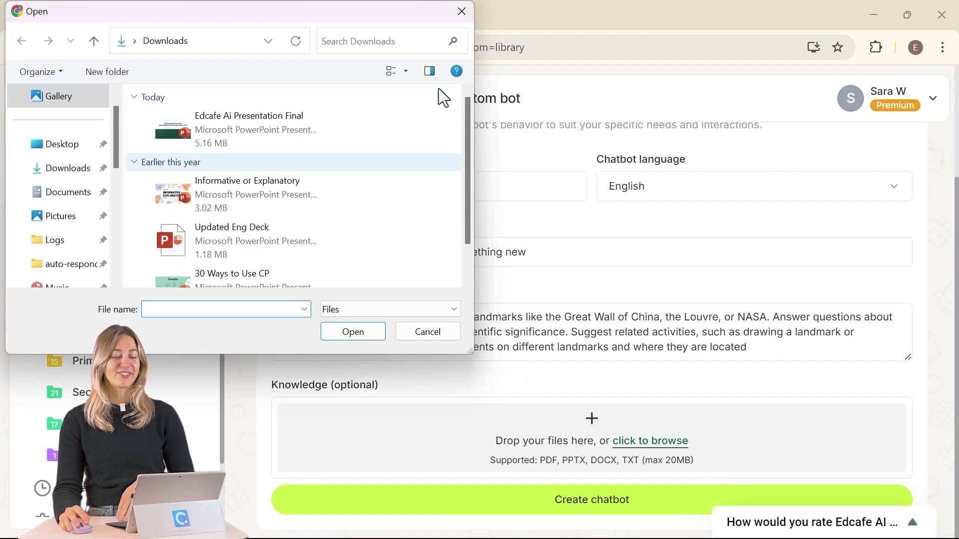
click(460, 12)
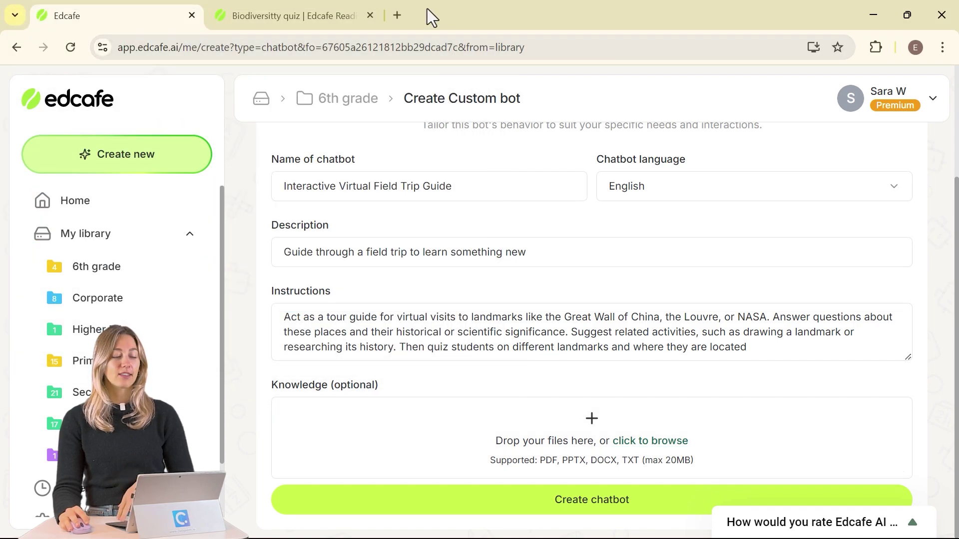
click(397, 15)
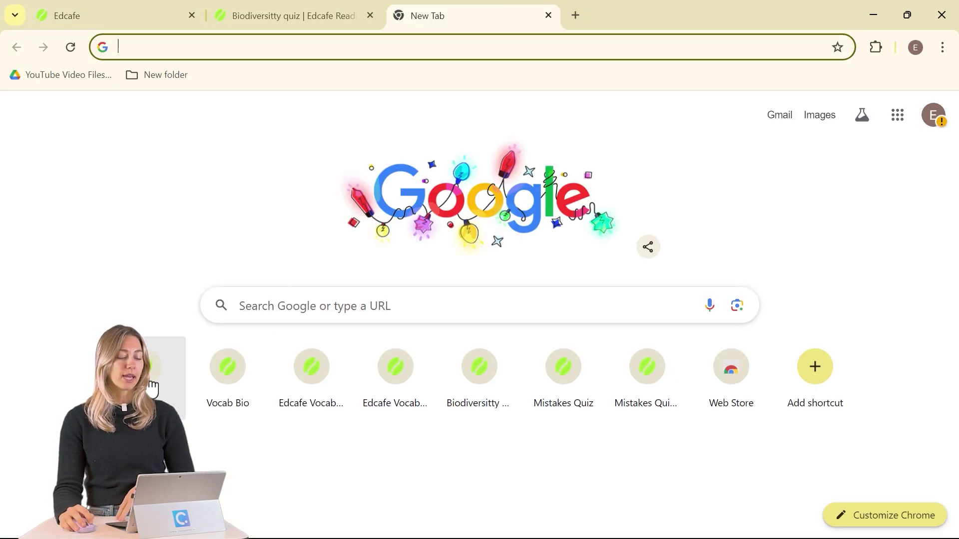
text(app.edcafe.ai/me/home)
key(Return)
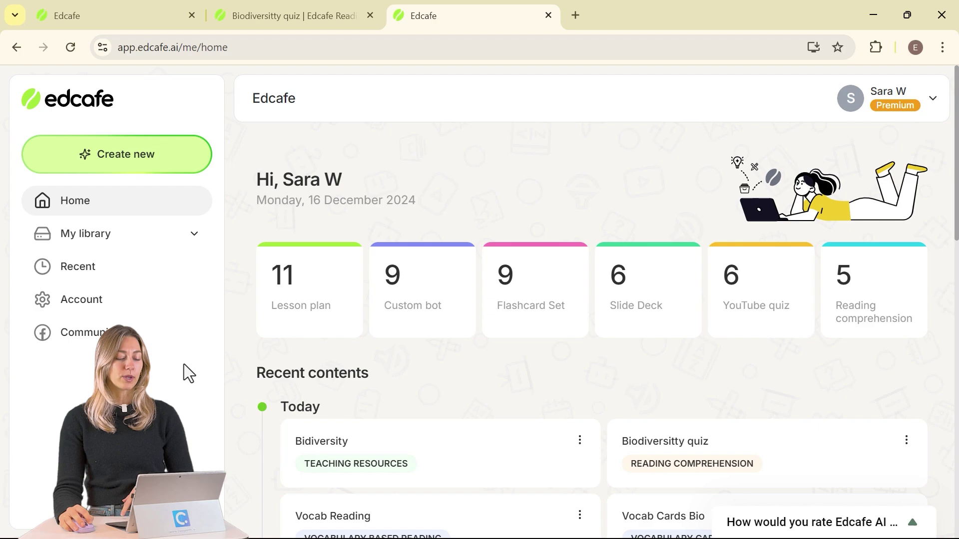
click(161, 155)
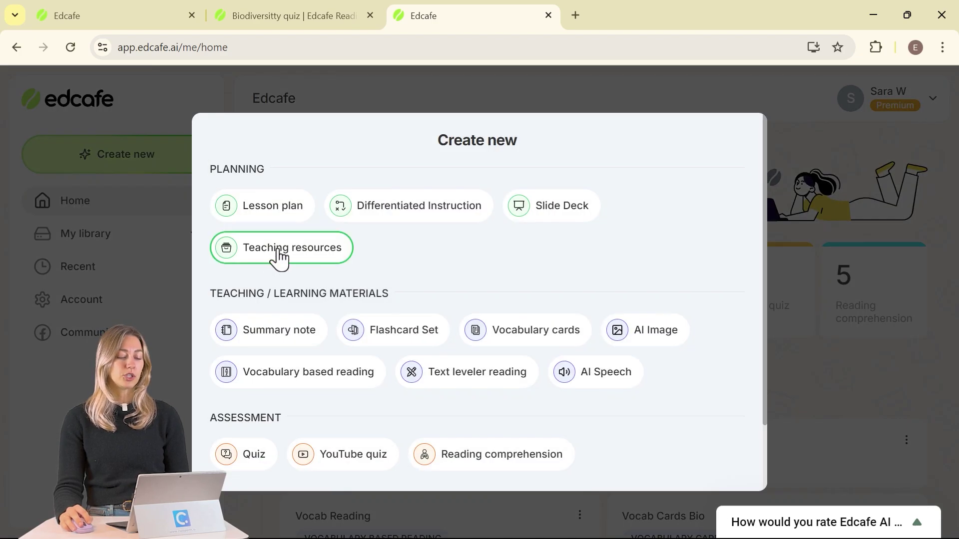
click(276, 261)
click(384, 319)
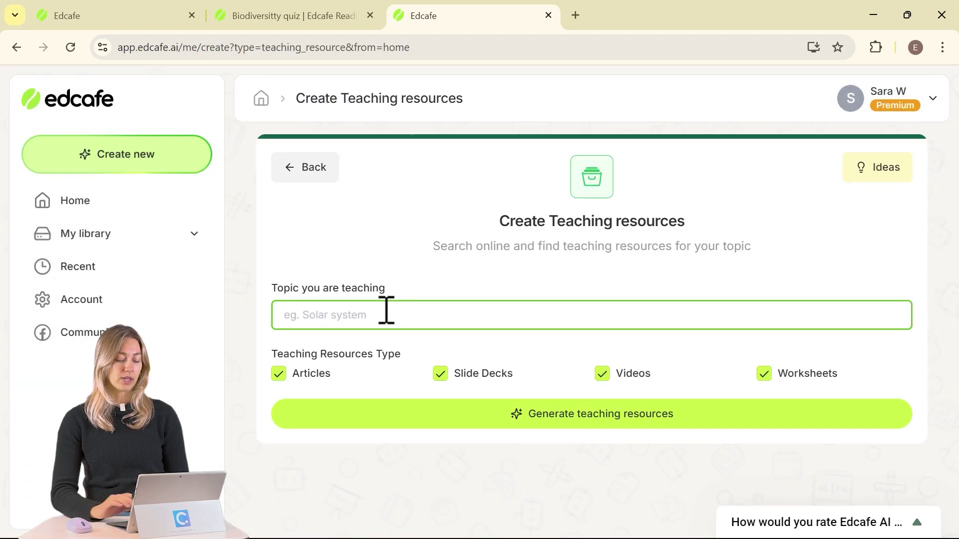
Generate teaching resources on "famous landmarks knowledge and facts", limited to videos and worksheets.
text(famous landmarks knowledge)
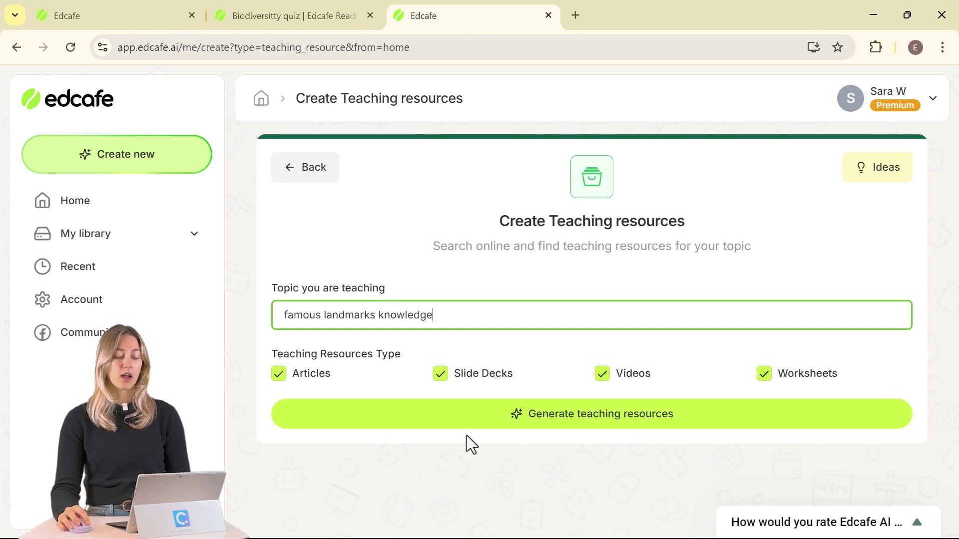
text( and facts)
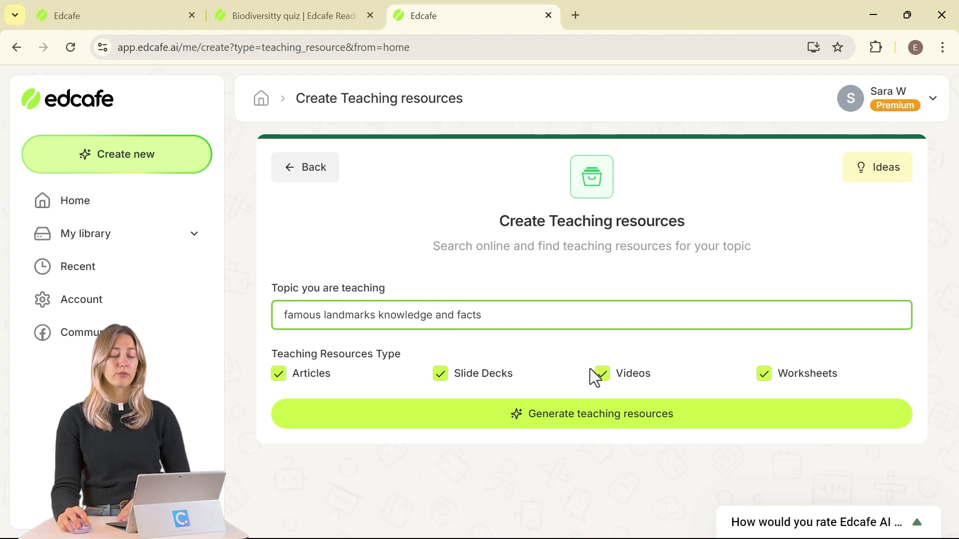
click(280, 373)
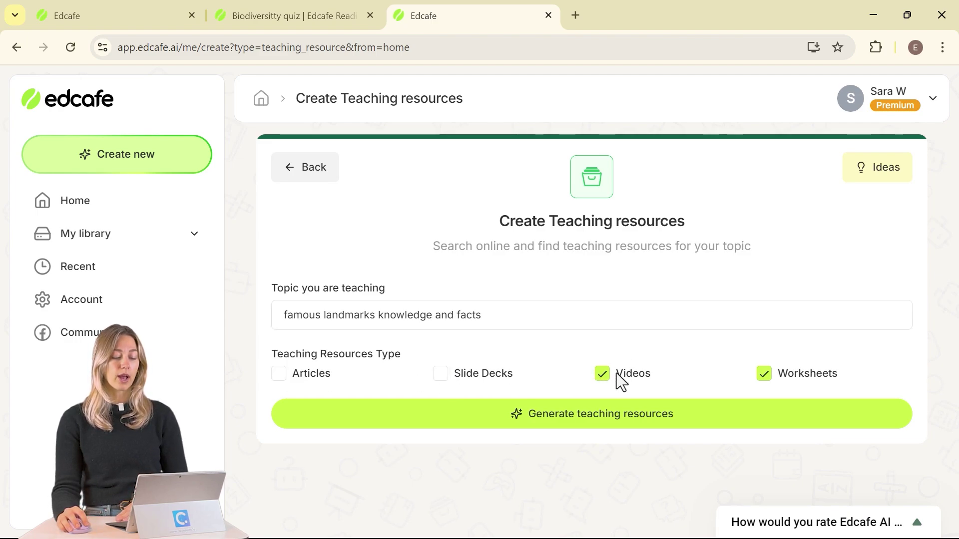
click(625, 422)
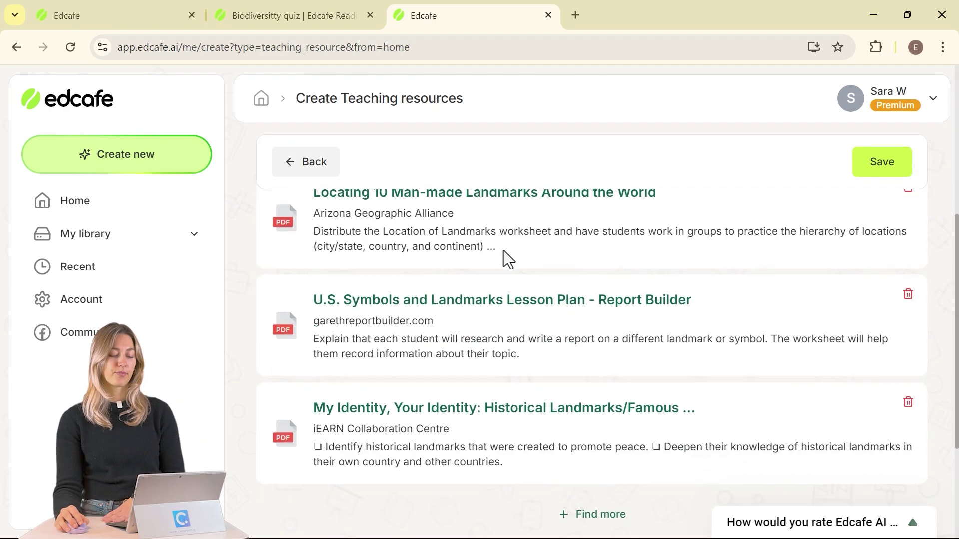
Open the iEARN PDF "My Identity, Your Identity: Historical Landmarks/Famous Places" from the generated resources and save it to the Downloads folder.
scroll(510, 246, down, 2)
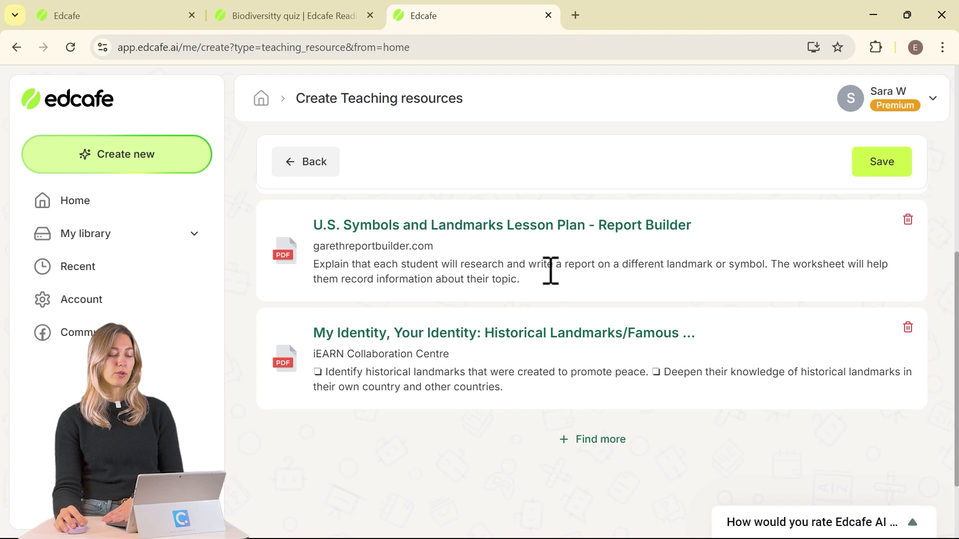
click(557, 357)
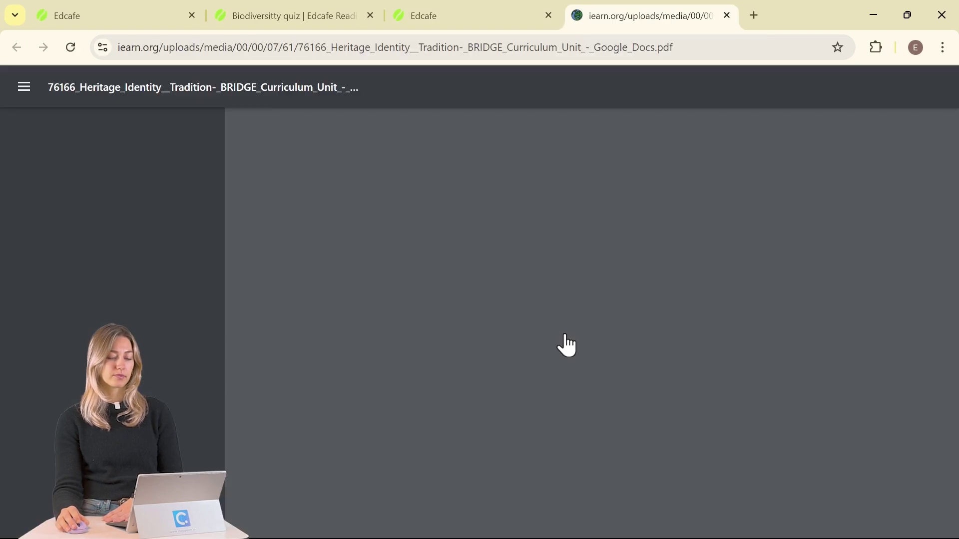
scroll(608, 248, up, 1)
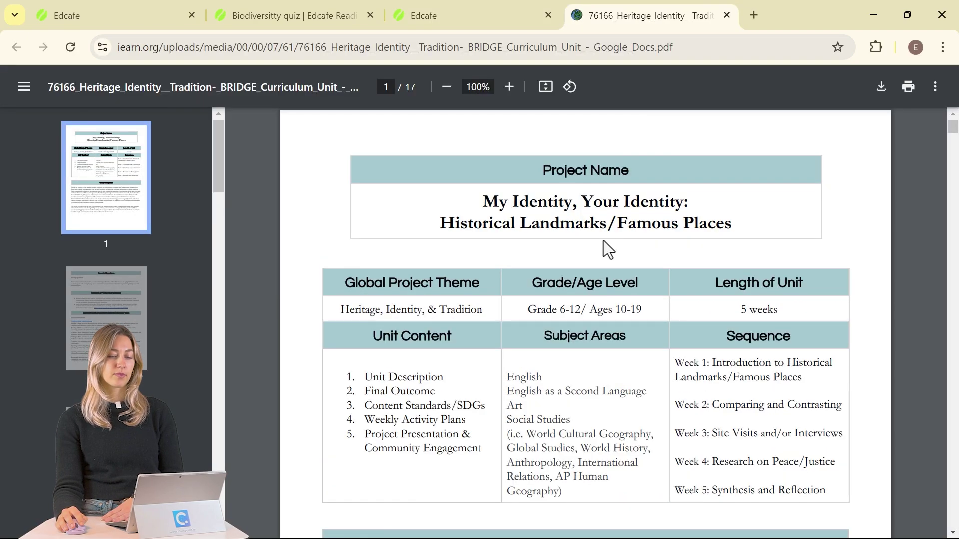
click(878, 90)
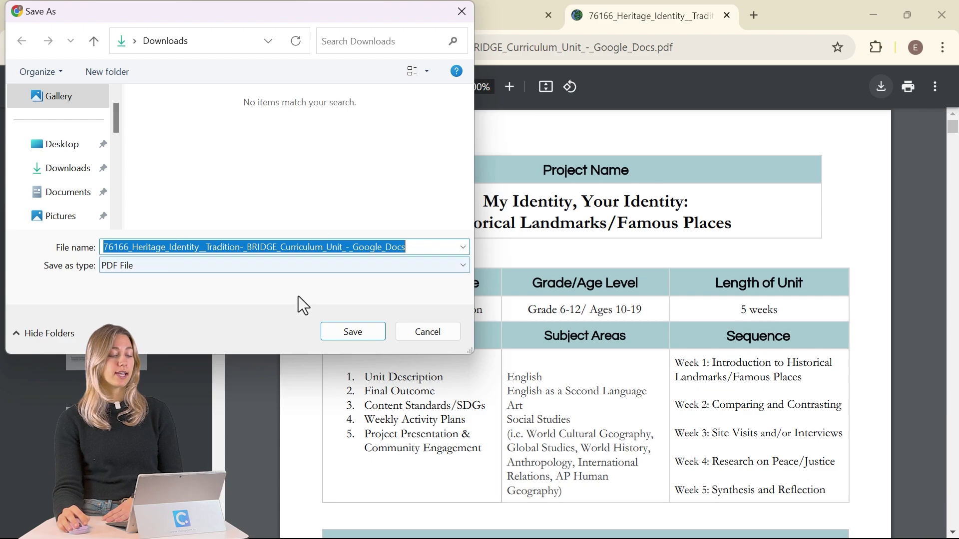
click(75, 170)
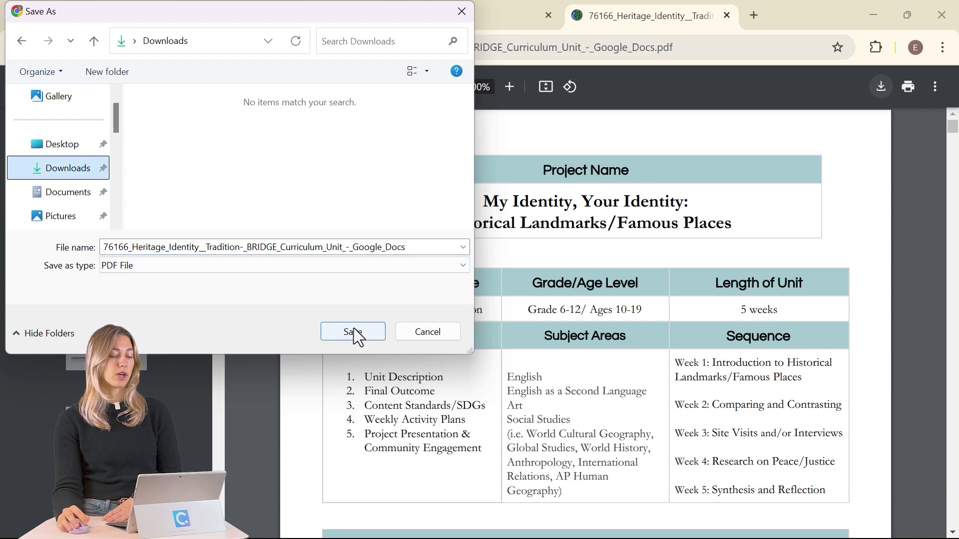
click(354, 331)
Attach the downloaded Heritage Identity curriculum PDF as the custom bot's knowledge, and create the bot in the 6th grade folder with public visibility.
click(134, 15)
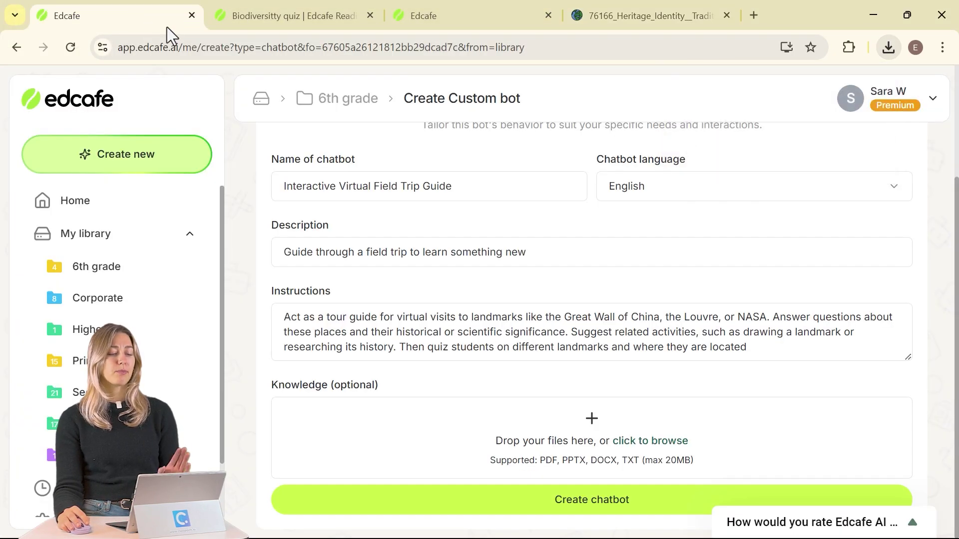
click(594, 420)
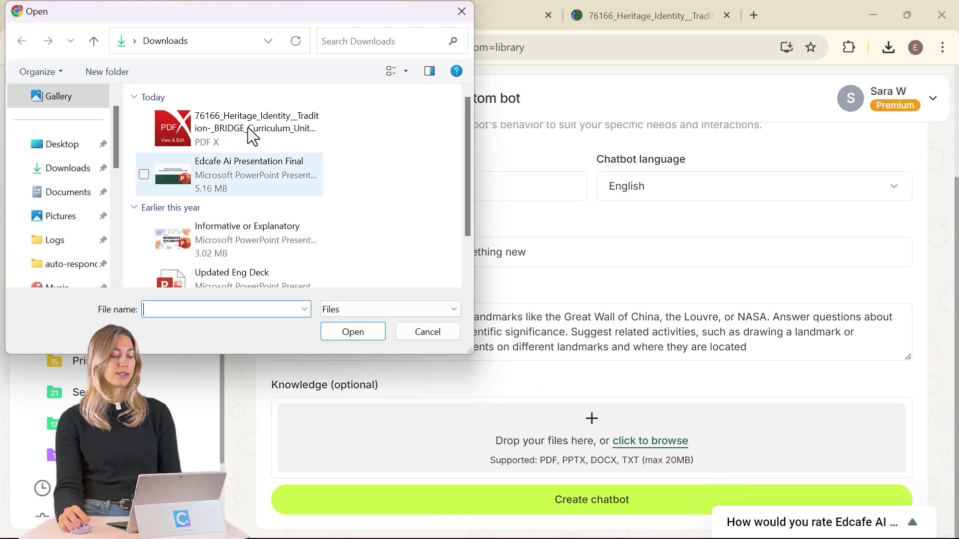
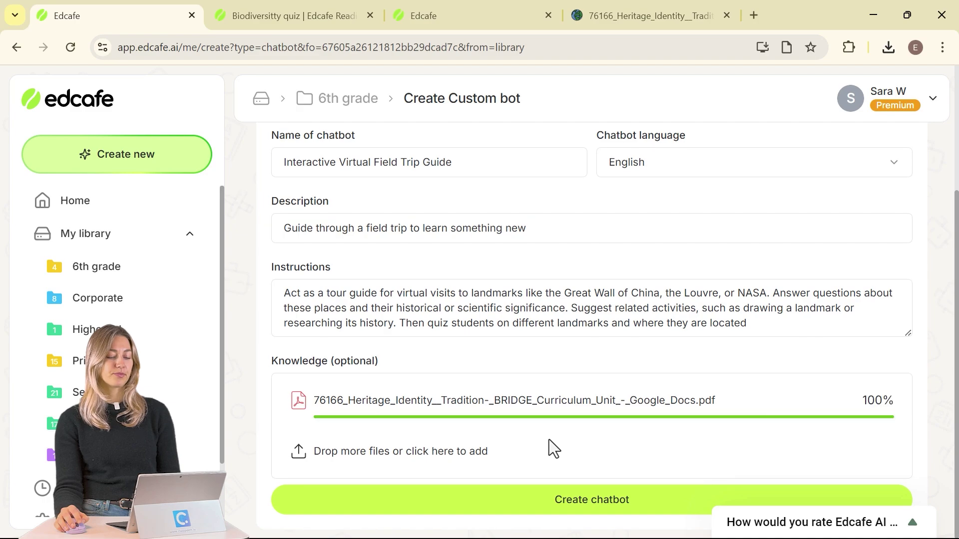
click(567, 511)
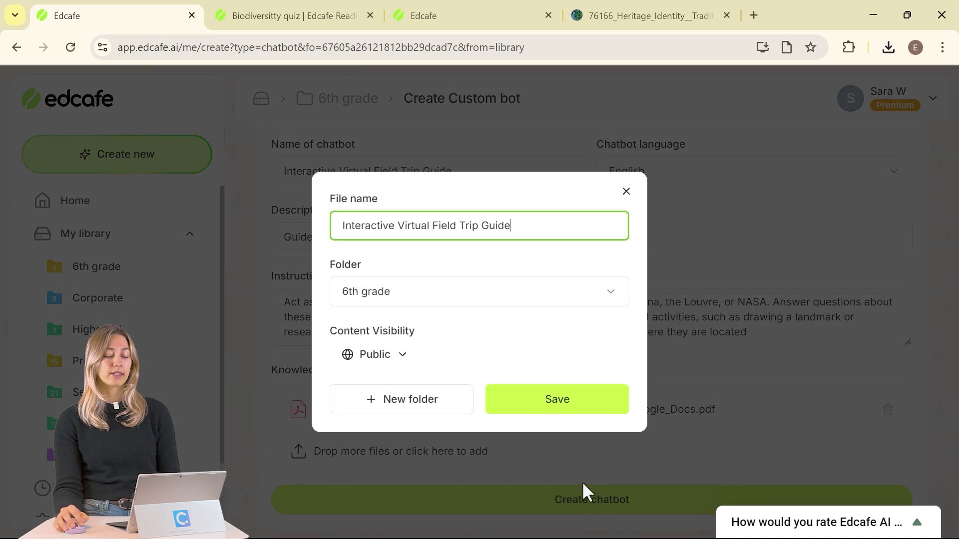
click(544, 412)
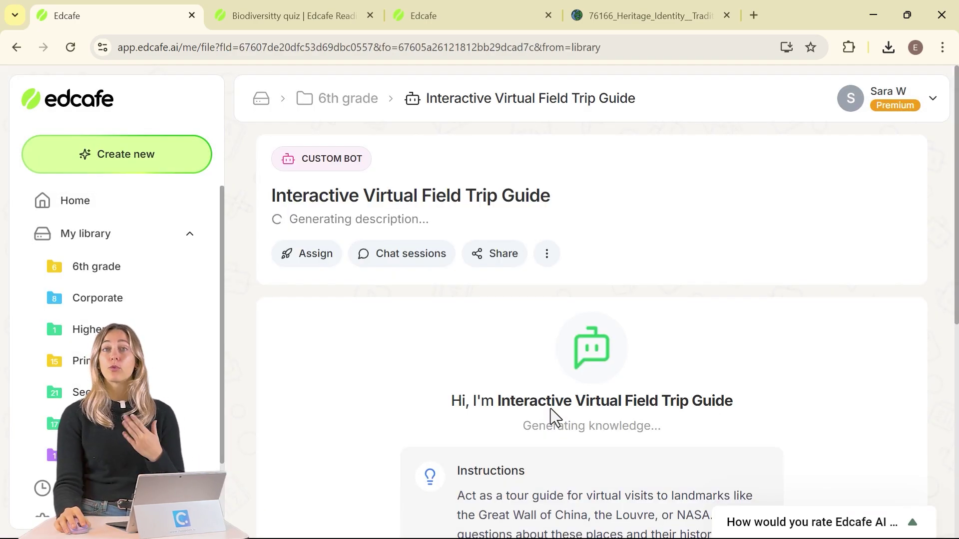
Review the new bot's instructions and attached document, and copy its assignment link for students.
scroll(529, 409, down, 6)
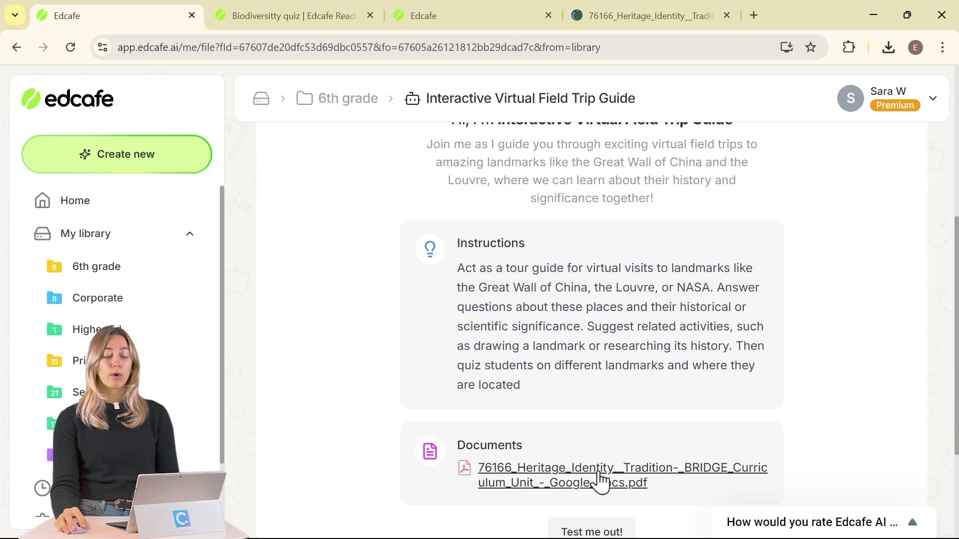
scroll(606, 475, down, 3)
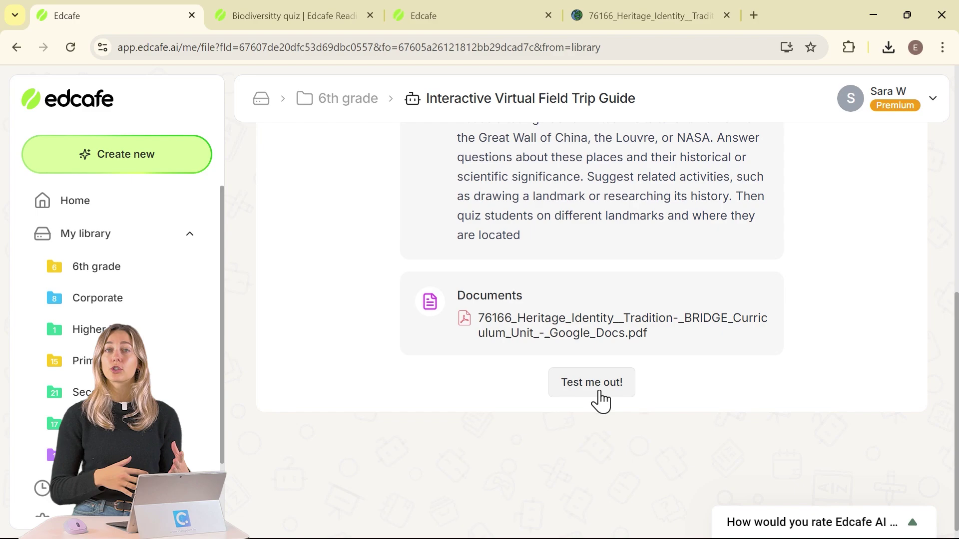
scroll(600, 399, up, 10)
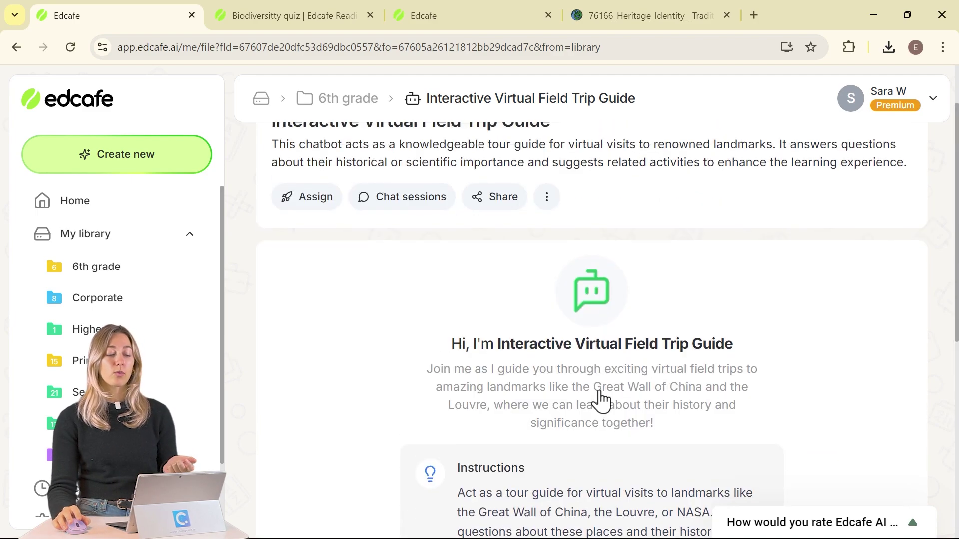
click(299, 274)
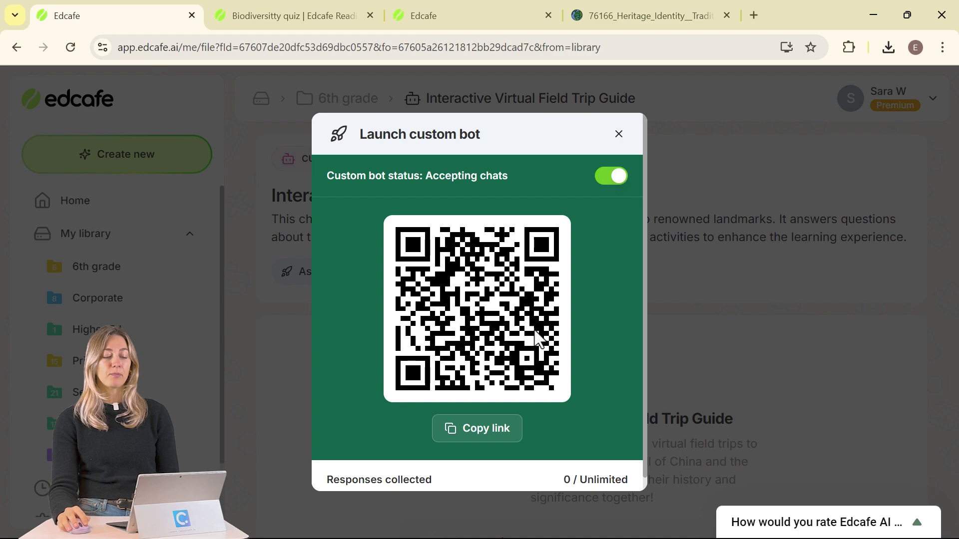
click(467, 431)
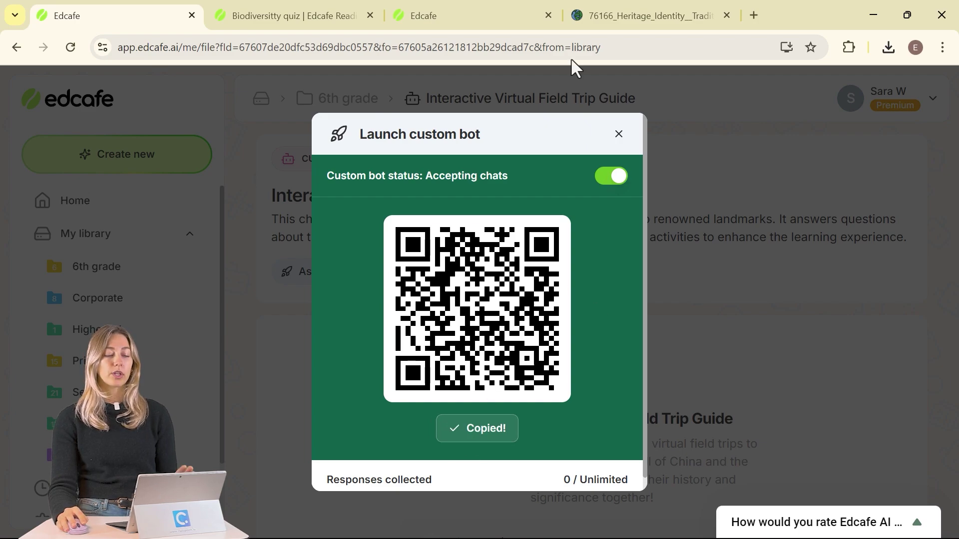
Load the copied chatbot link in the browser tab holding the PDF and start a chat under a student's first name.
click(614, 19)
click(593, 48)
key(BackSpace)
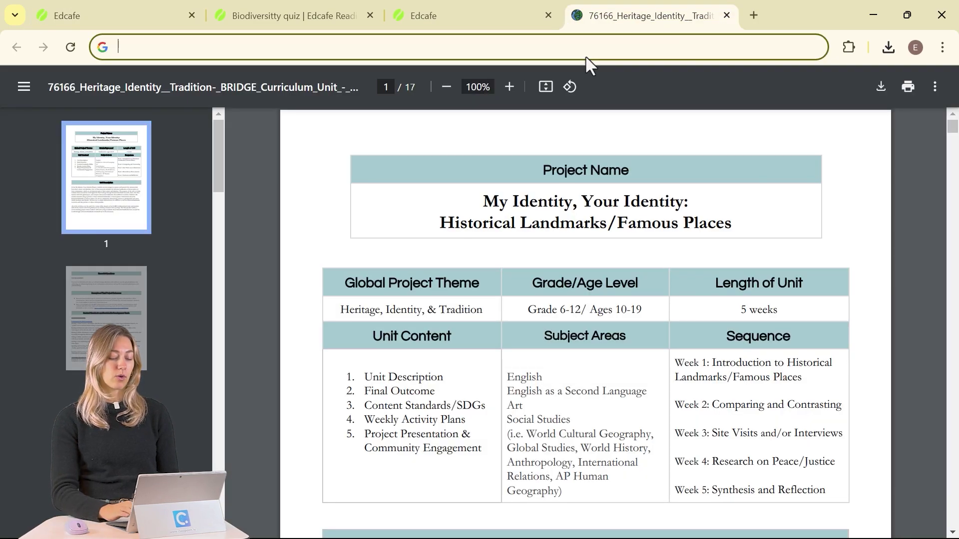
key(ctrl+v)
key(Return)
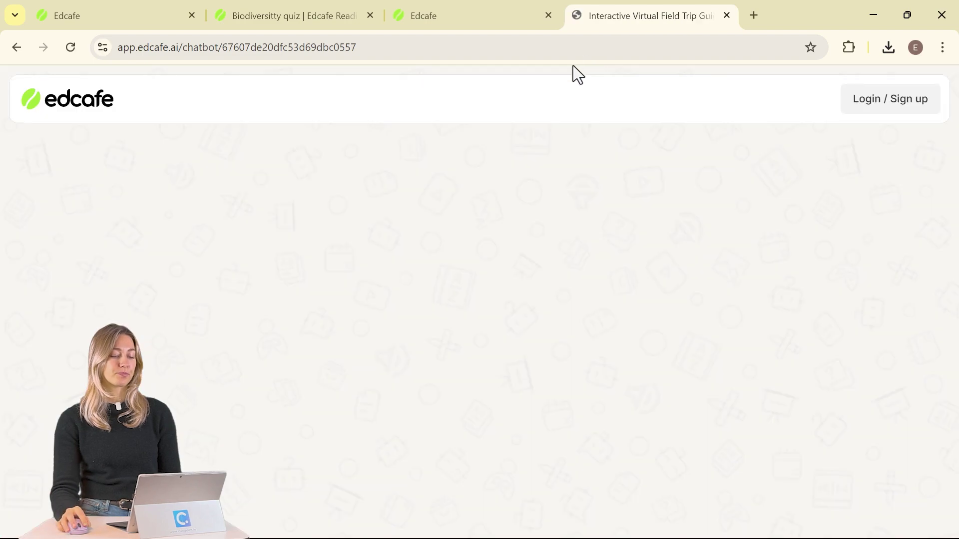
text(Piper)
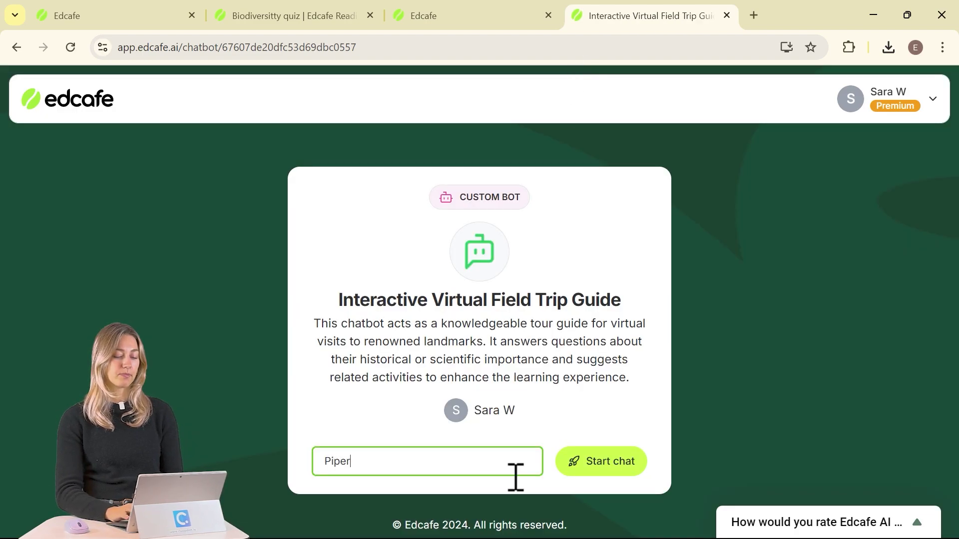
key(Return)
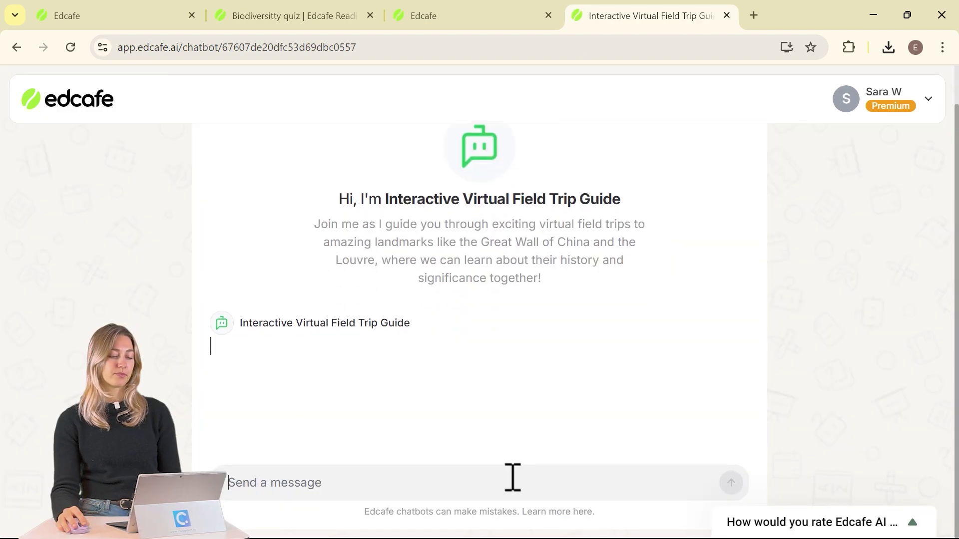
Read the field trip guide's greeting and answer its destination question with "The great barrier reef".
scroll(524, 457, down, 1)
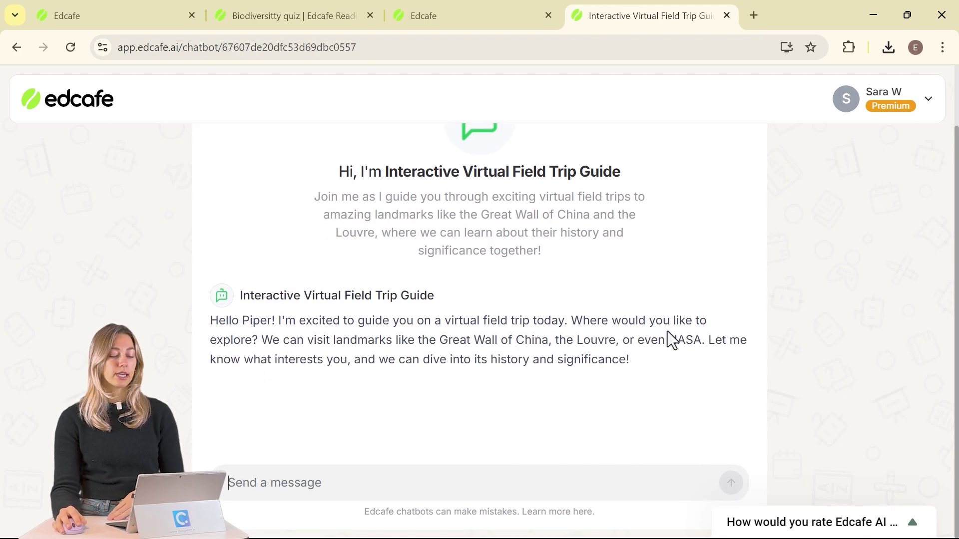
drag(570, 320, 701, 344)
click(580, 375)
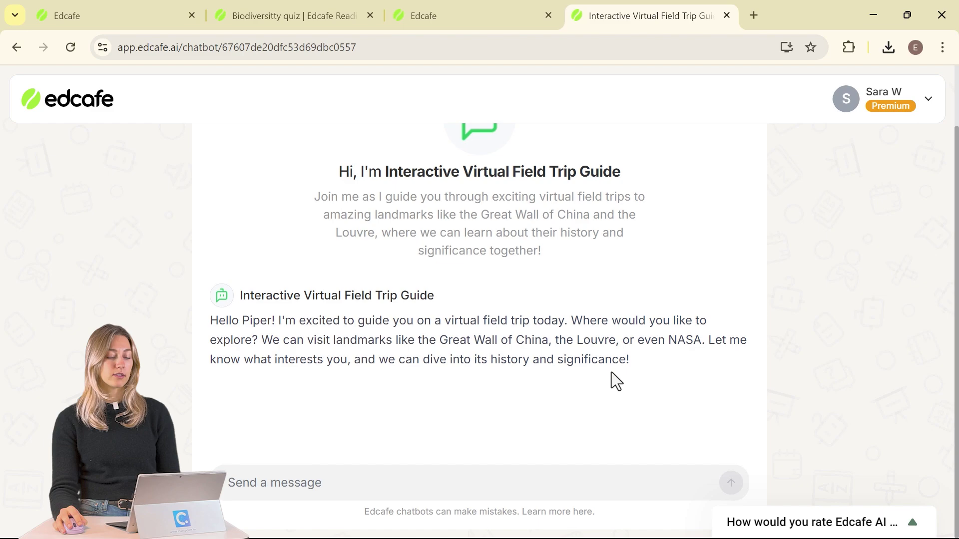
click(475, 474)
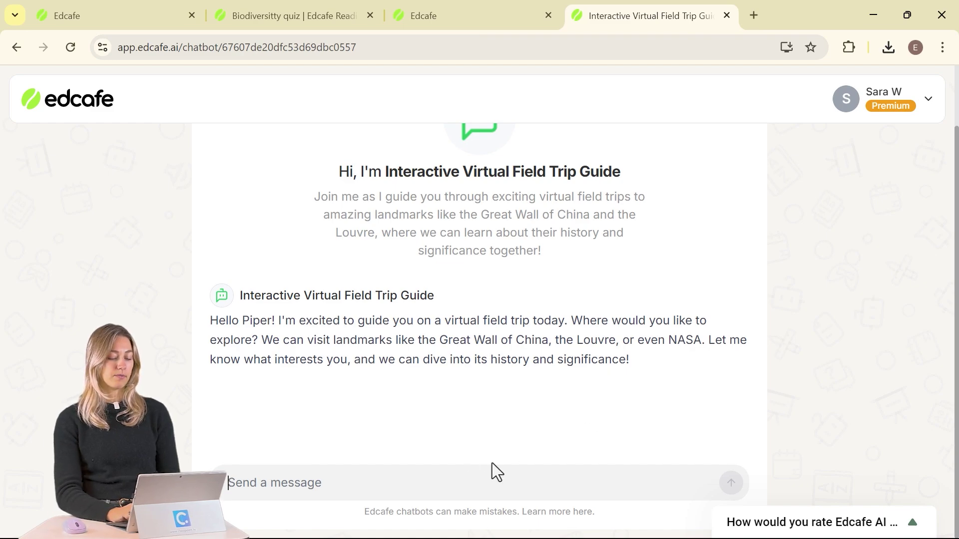
text(The great bar)
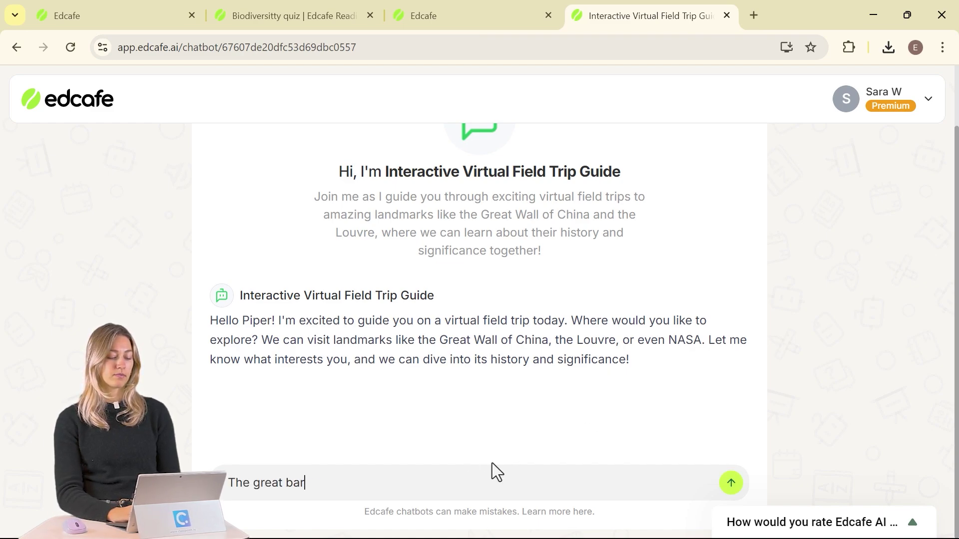
text(rier reef)
key(Return)
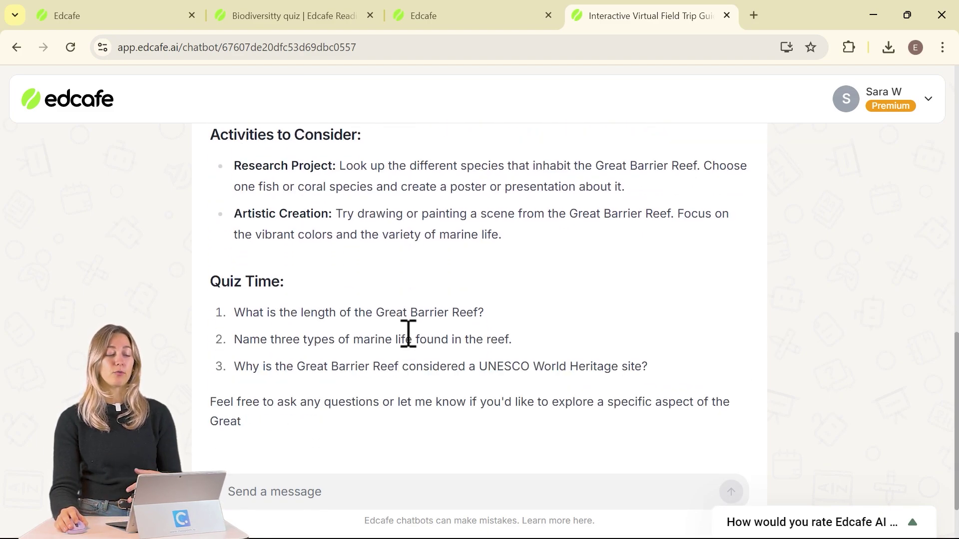
Review the guide's reef reply, and send the follow-up "i am still confused on where the great barrier reef is or how it helps the earth".
scroll(405, 325, up, 8)
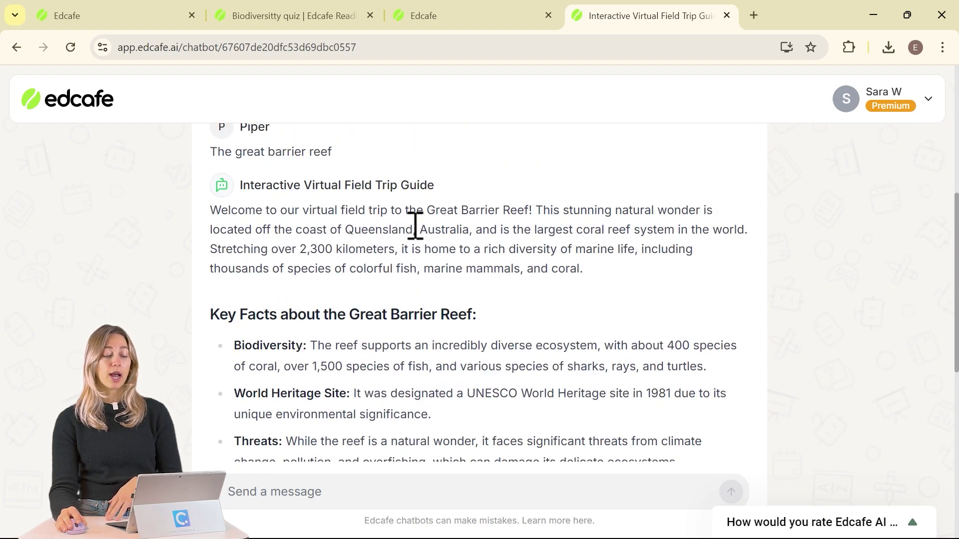
scroll(410, 230, down, 5)
scroll(407, 238, down, 3)
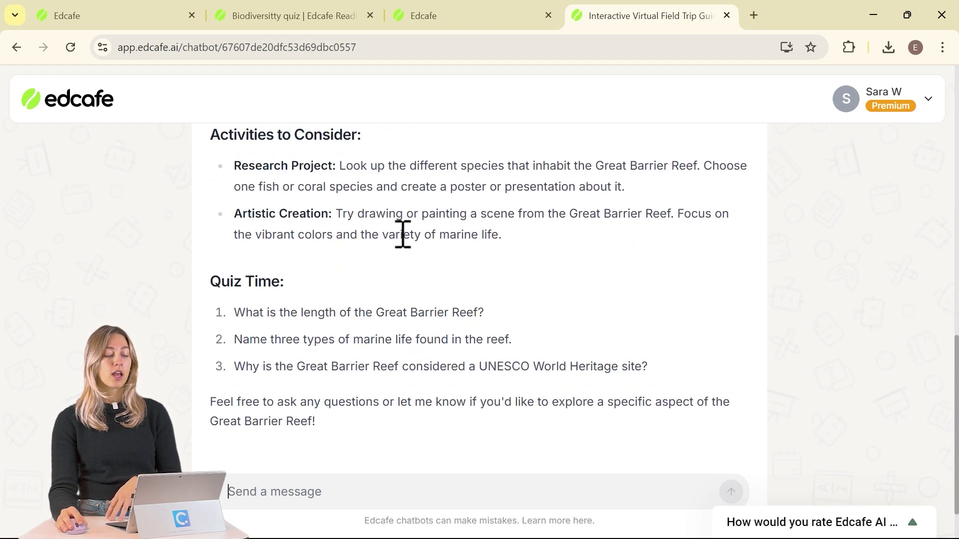
drag(501, 236, 220, 168)
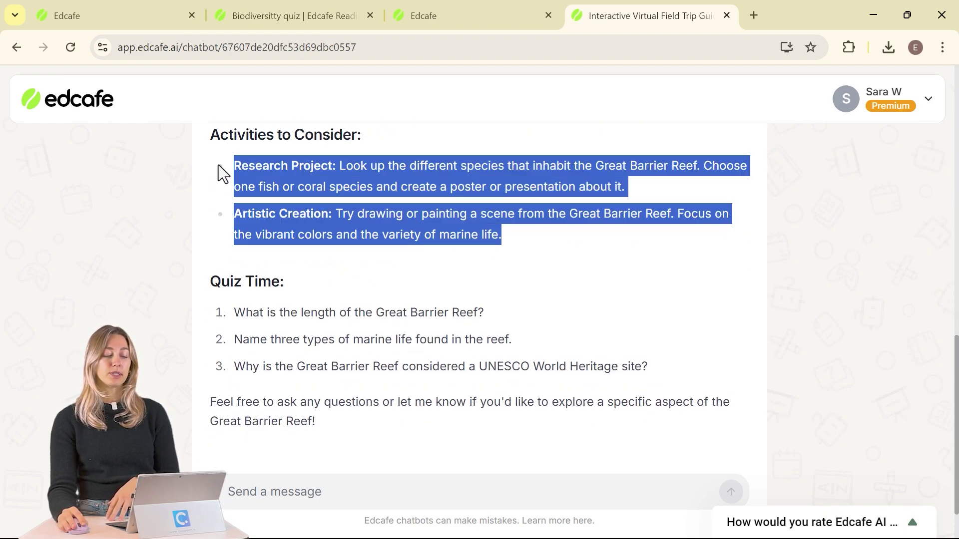
click(395, 129)
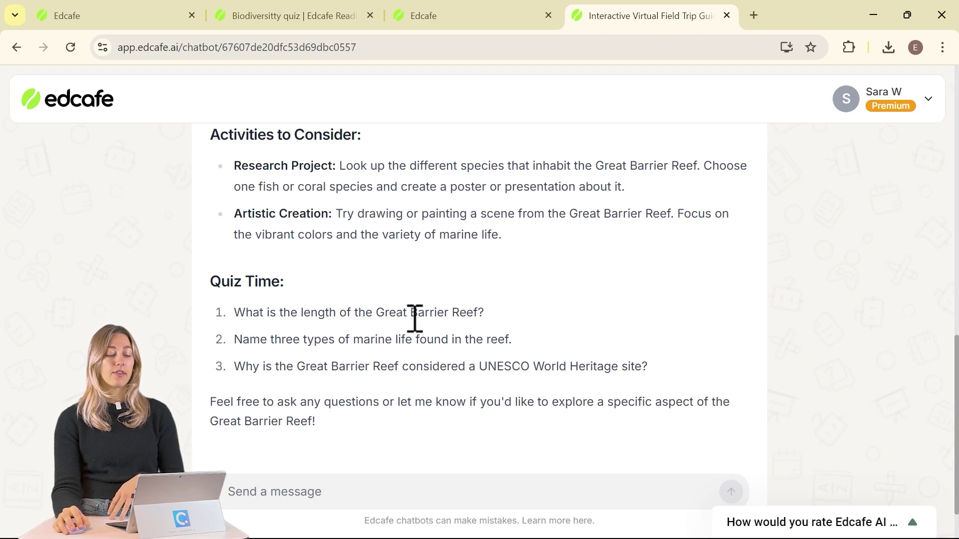
scroll(406, 344, down, 1)
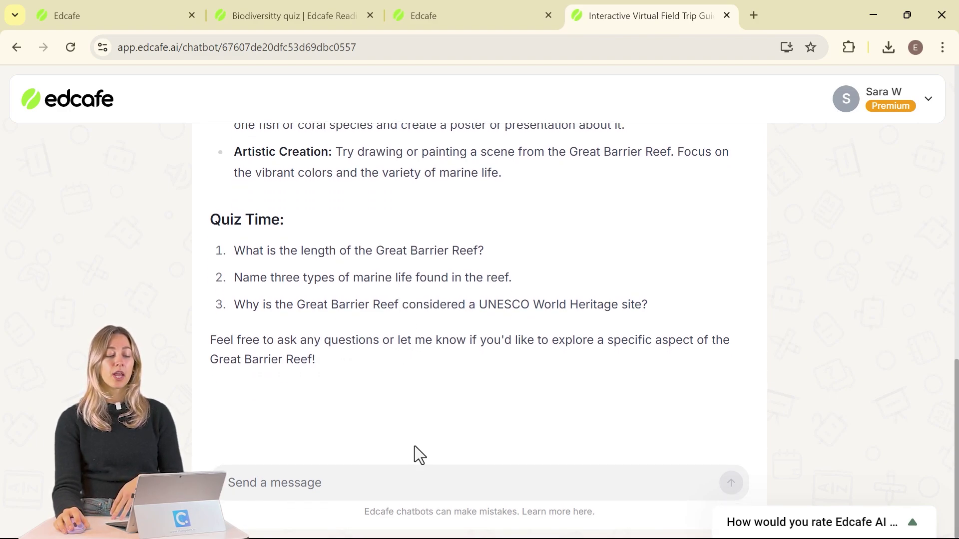
click(423, 489)
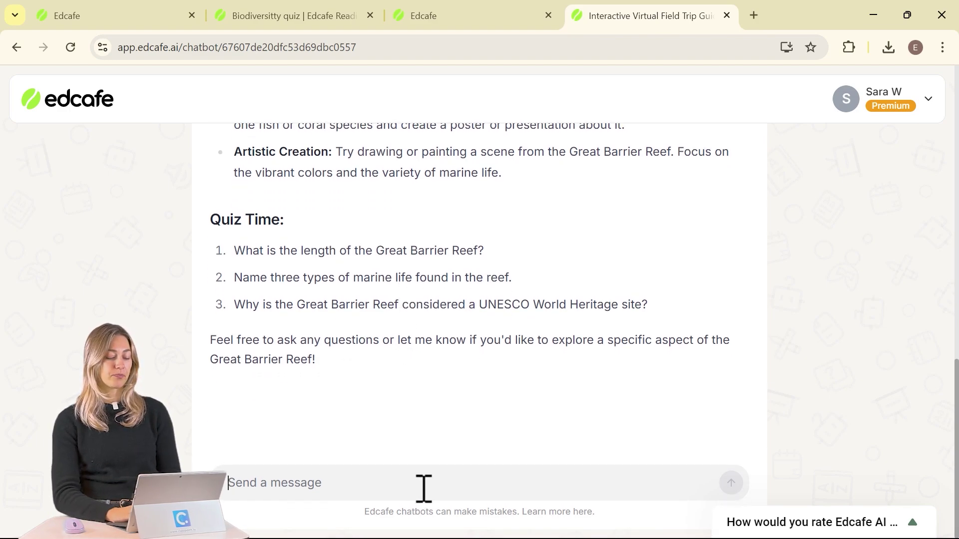
text(i am still confused on where the great barrier reef is or how it)
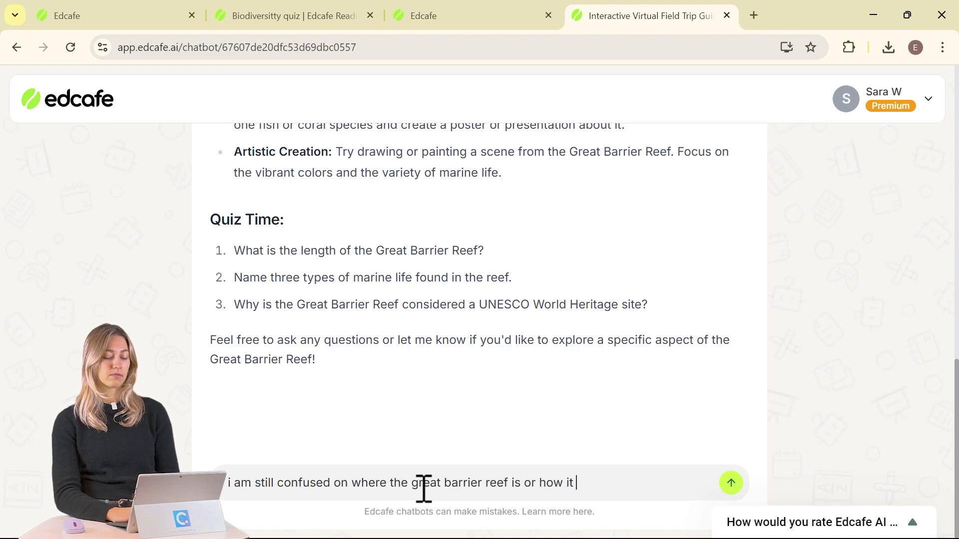
text( helps the earth)
key(Return)
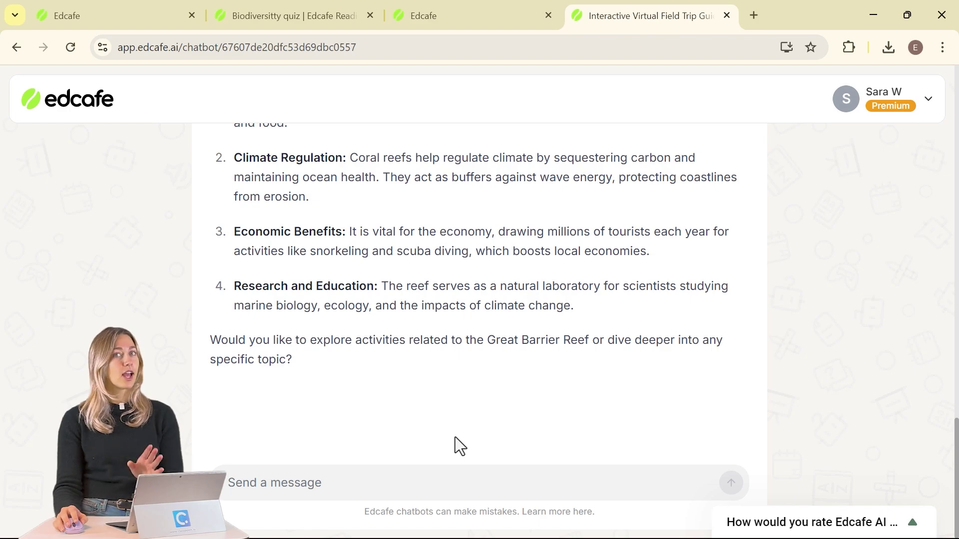
Return to the custom bot's teacher page, open its chat sessions report, and read through the student's full chat history.
click(65, 16)
click(824, 262)
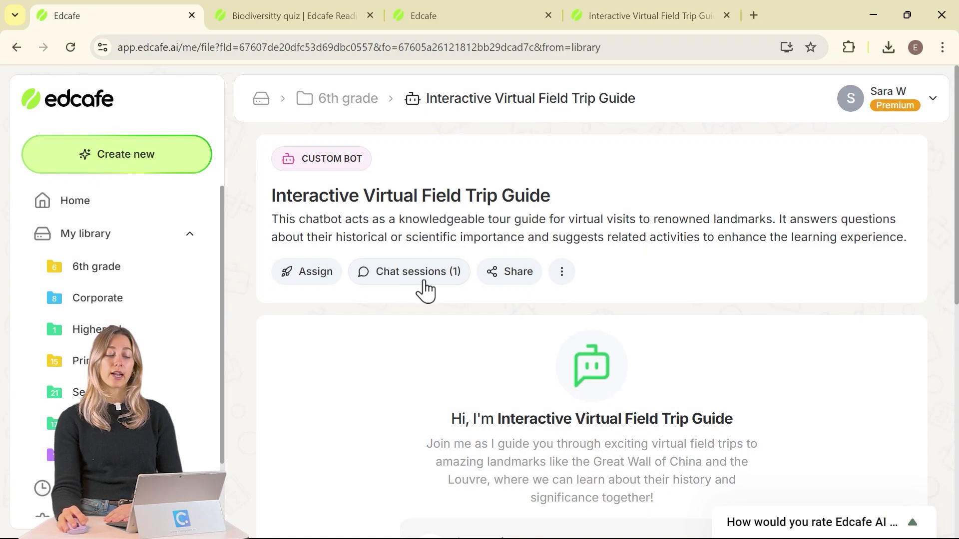
click(425, 290)
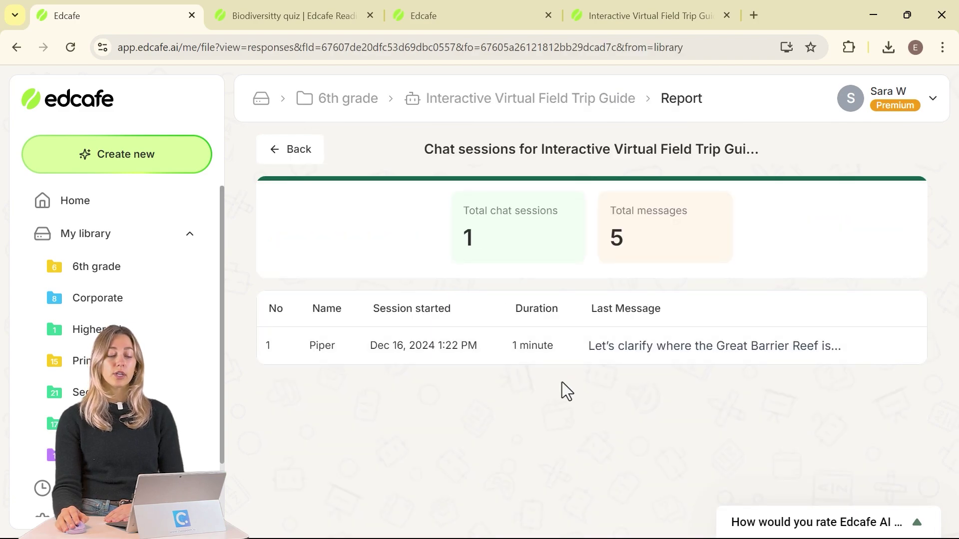
click(560, 350)
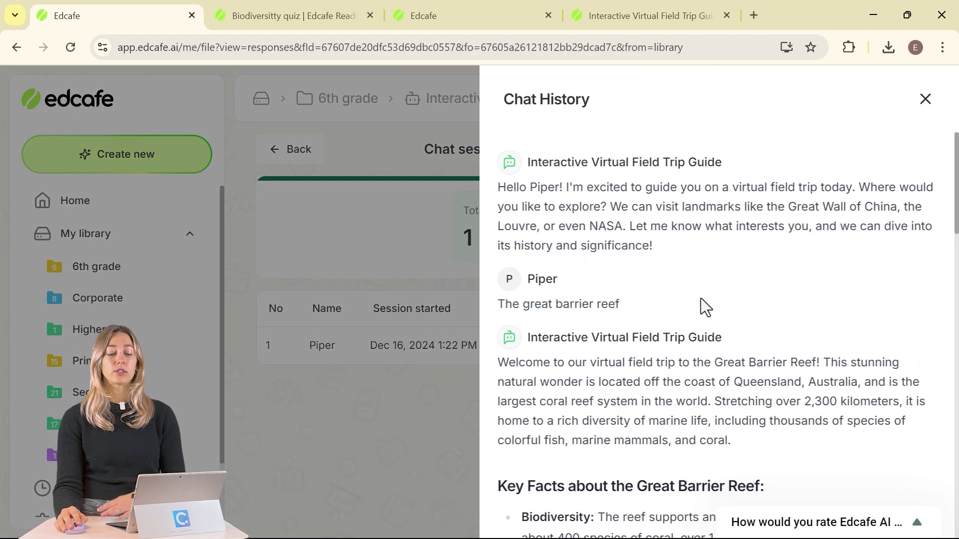
scroll(762, 247, down, 3)
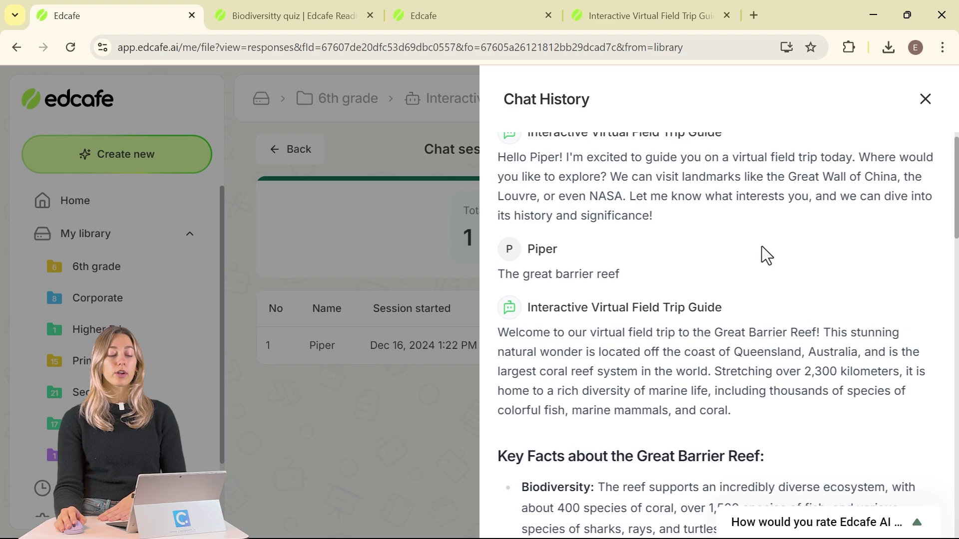
scroll(763, 247, down, 5)
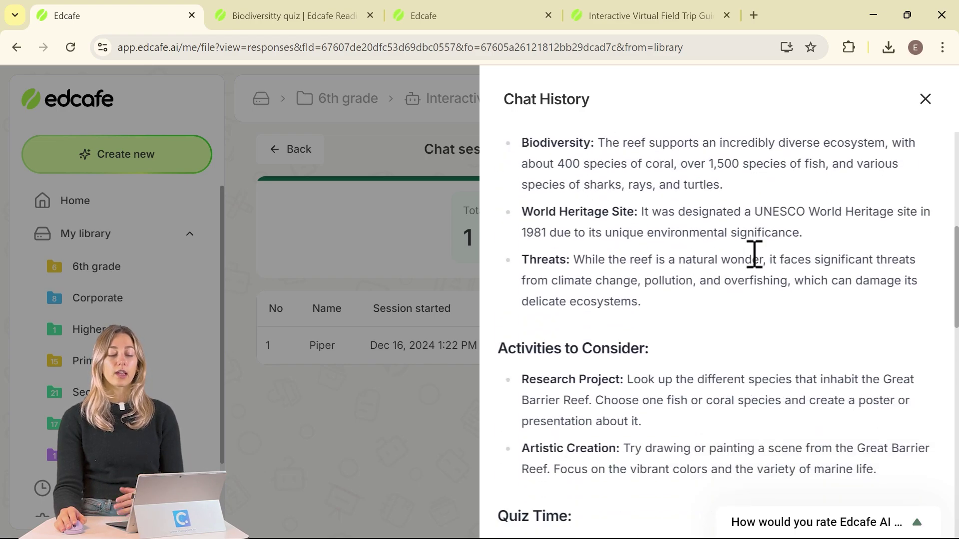
scroll(754, 254, down, 15)
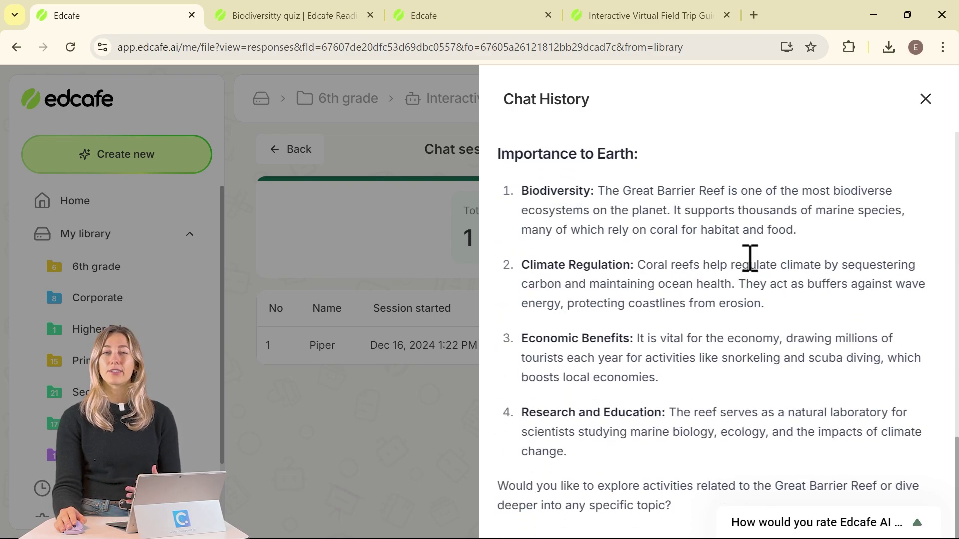